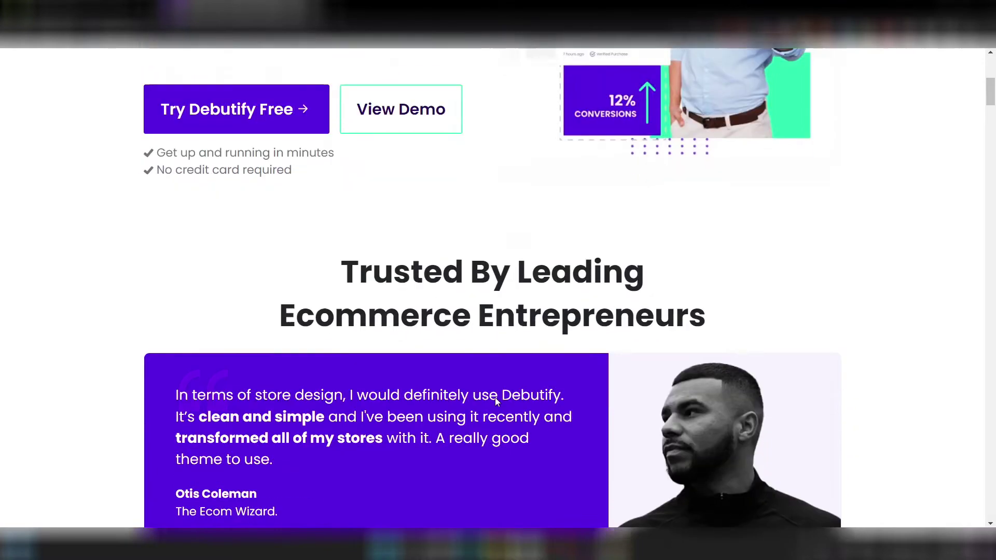
- Start the Debutify free trial sign-up from the homepage and submit the first name and email address
scroll(495, 397, down, 7)
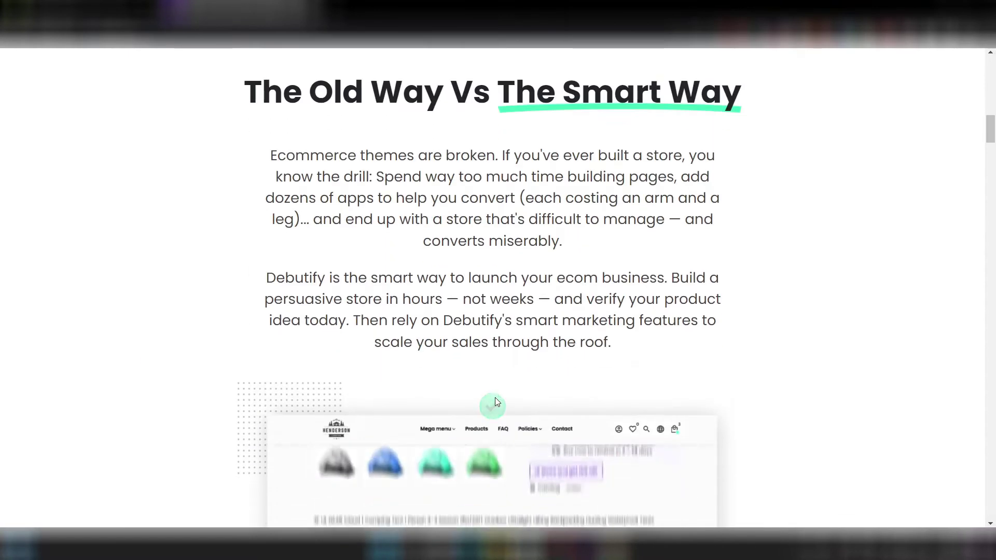
scroll(495, 397, up, 9)
scroll(496, 398, up, 13)
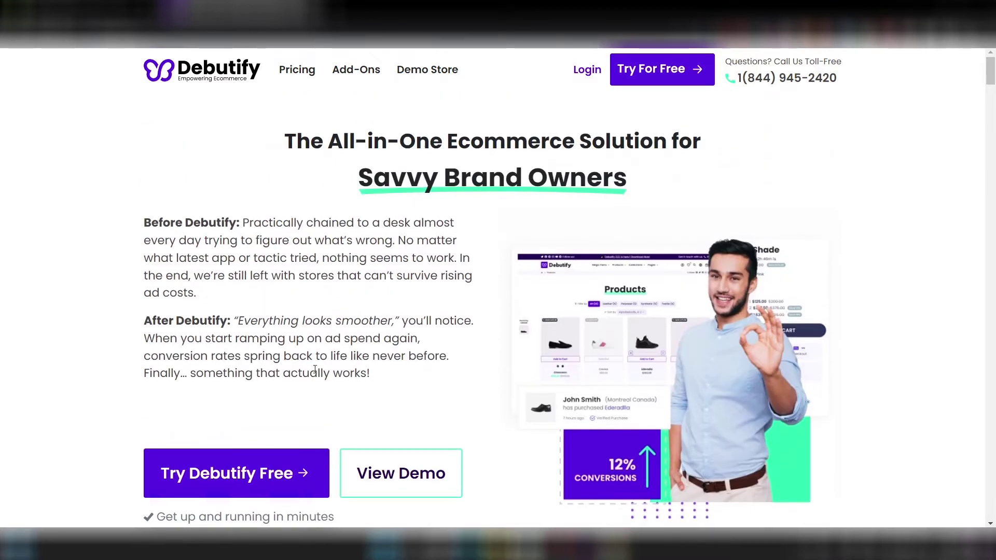
scroll(405, 369, down, 3)
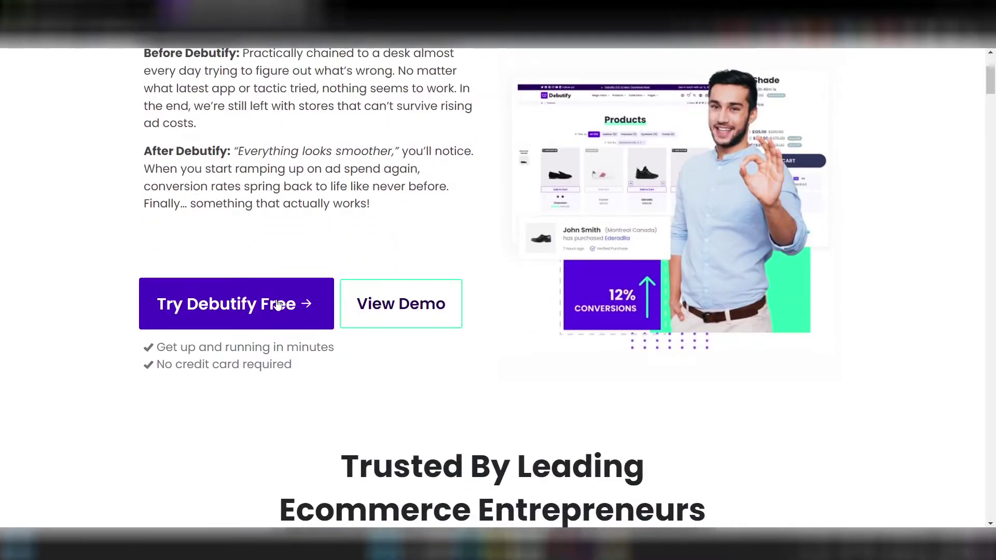
click(202, 304)
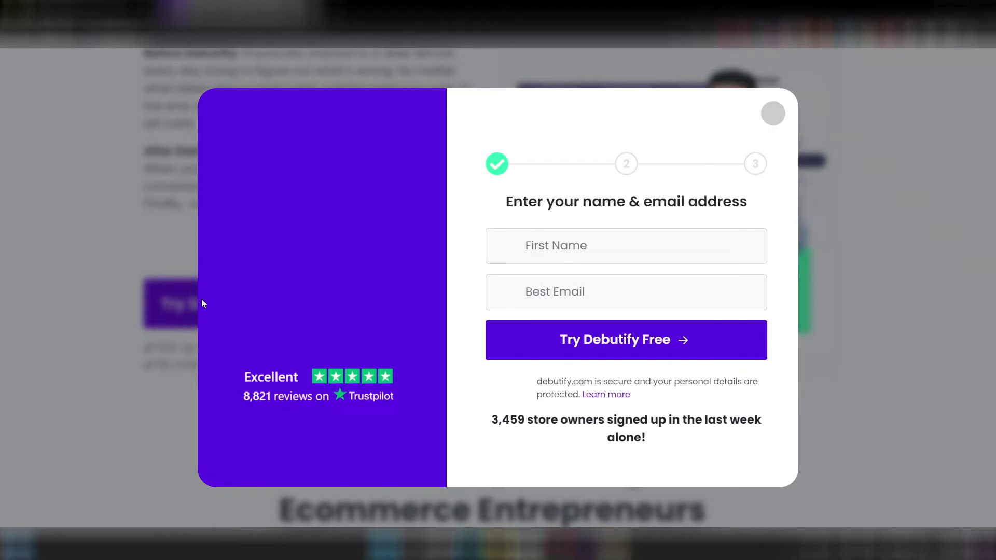
click(573, 242)
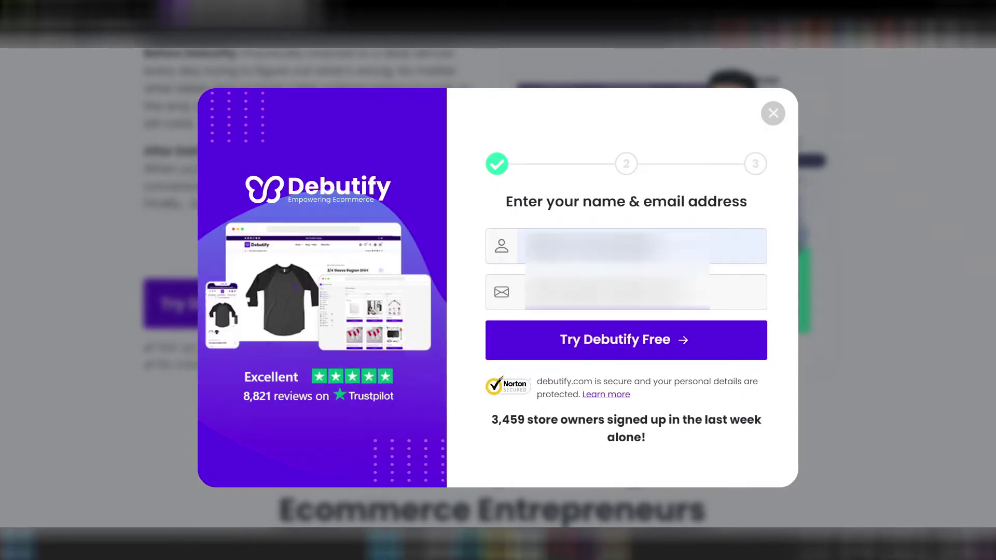
click(596, 340)
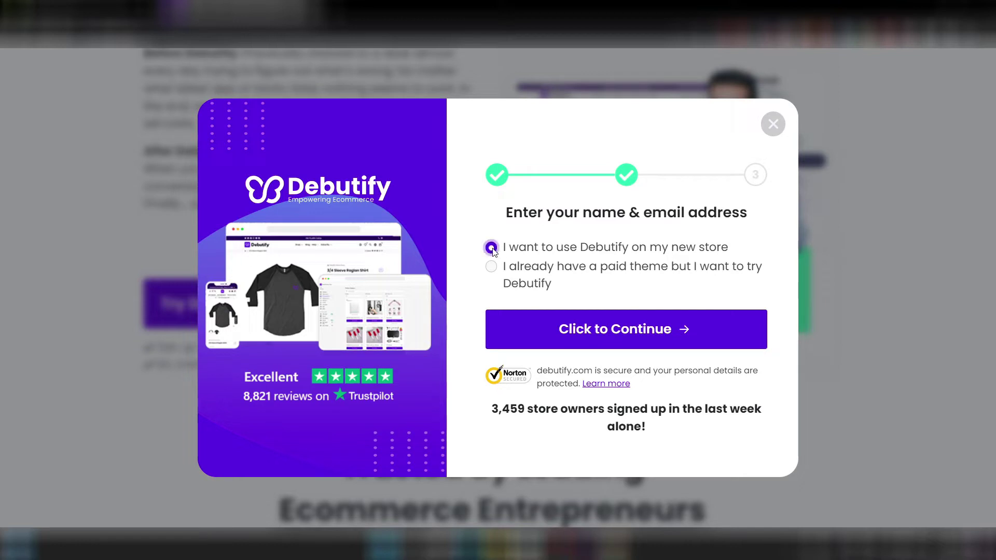
- Choose to use Debutify on a new store and submit the Shopify store domain for the free trial
click(631, 334)
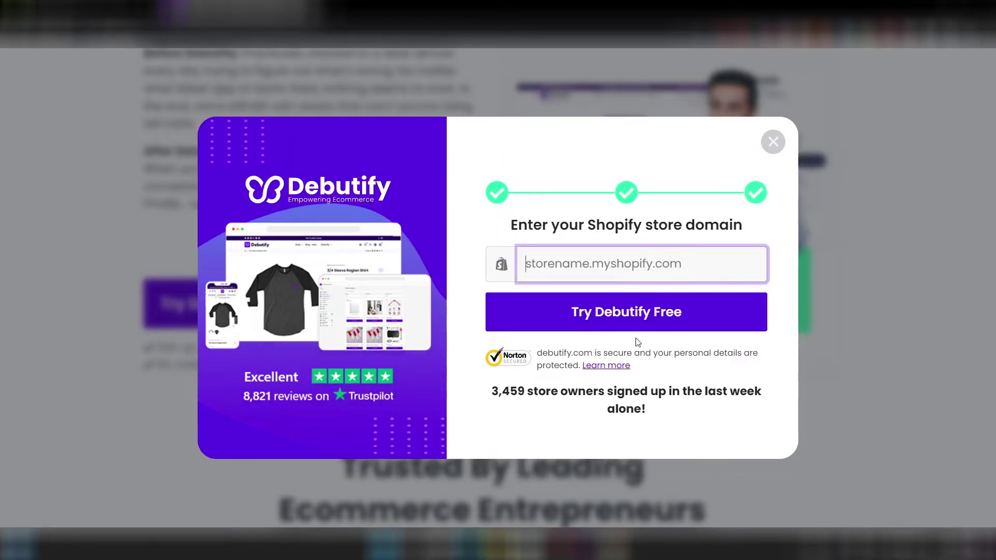
click(654, 261)
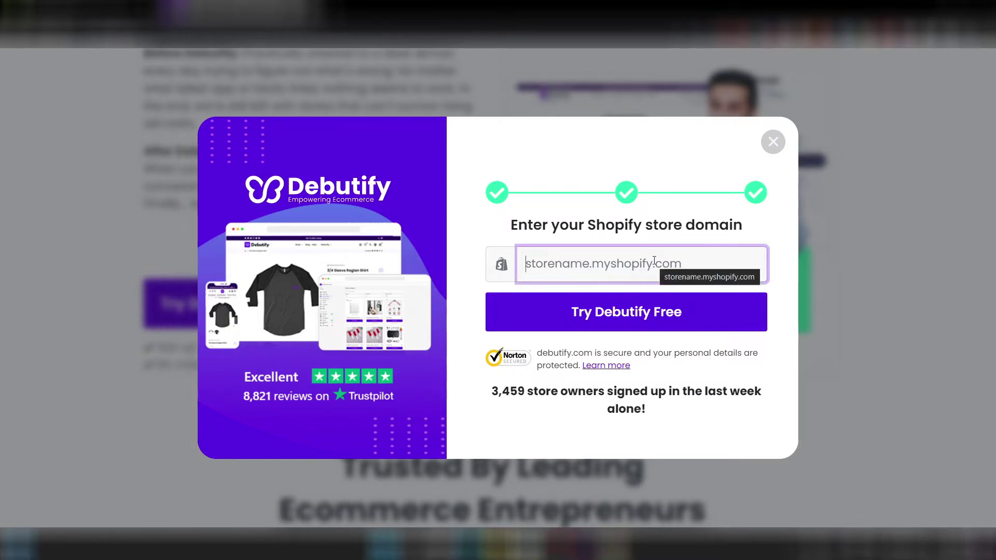
key(ctrl+v)
click(636, 315)
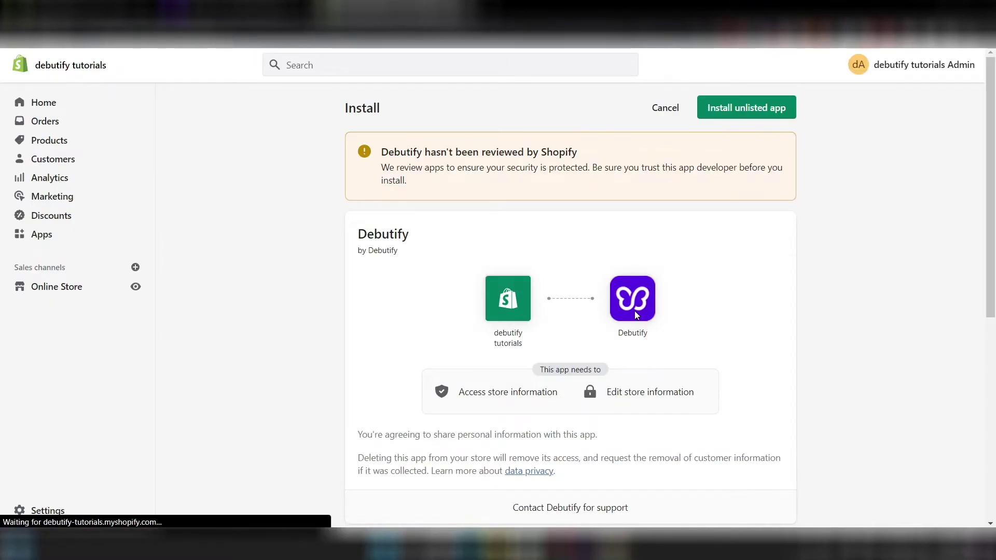
- Review the privacy and permission details of the Debutify app and install the unlisted app on the store
scroll(812, 363, down, 6)
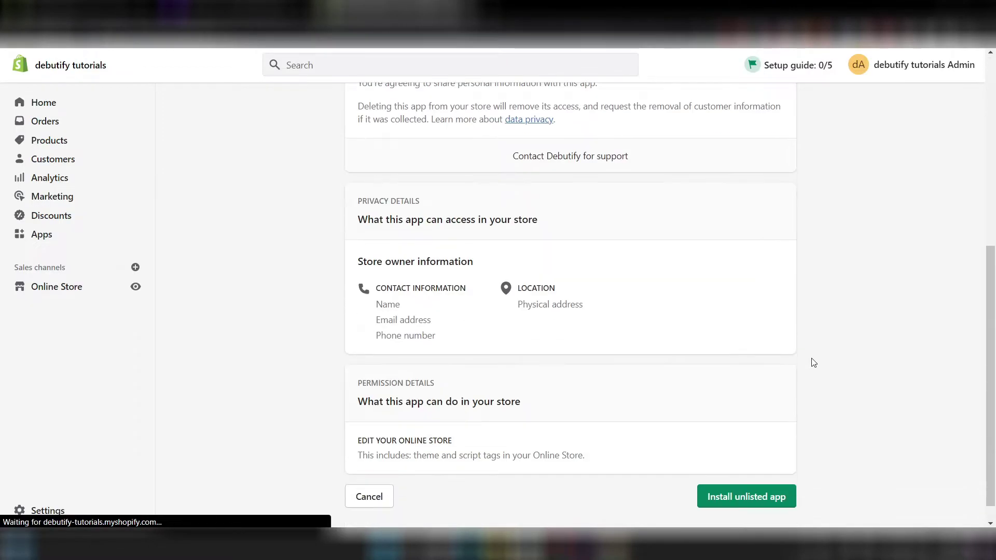
scroll(813, 362, up, 6)
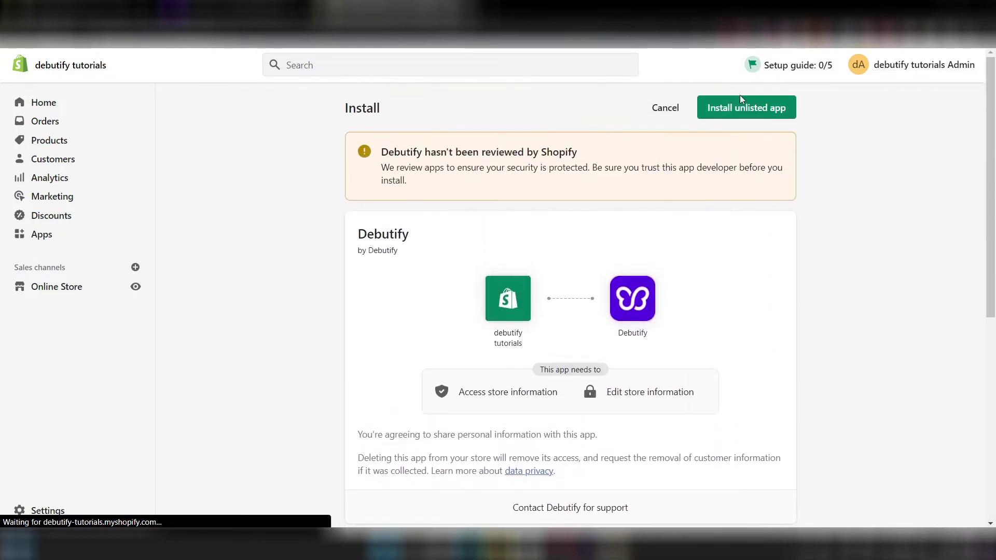
click(724, 106)
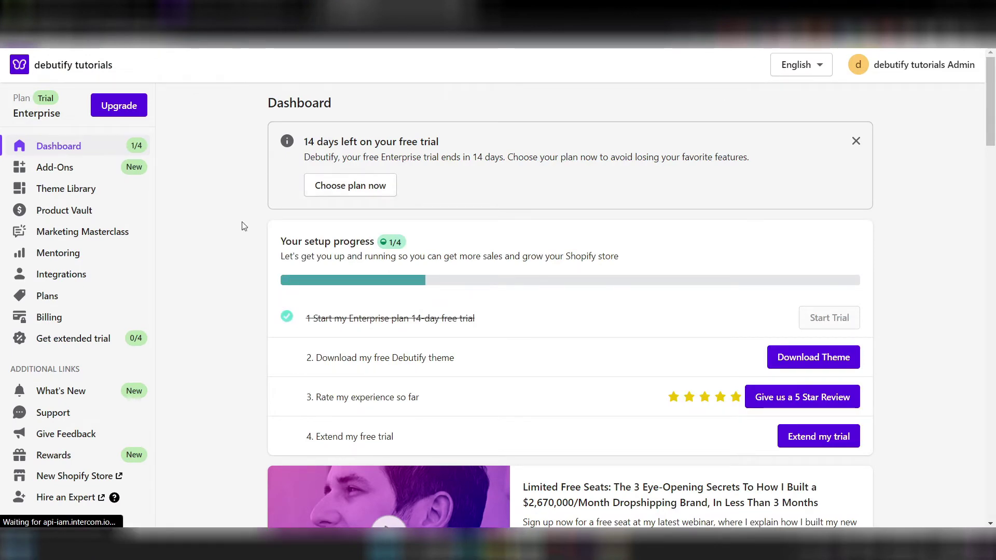
- Open Debutify's theme library, dismiss the welcome message, and add the Debutify 4.10.0 theme to the store's theme library
scroll(244, 226, down, 2)
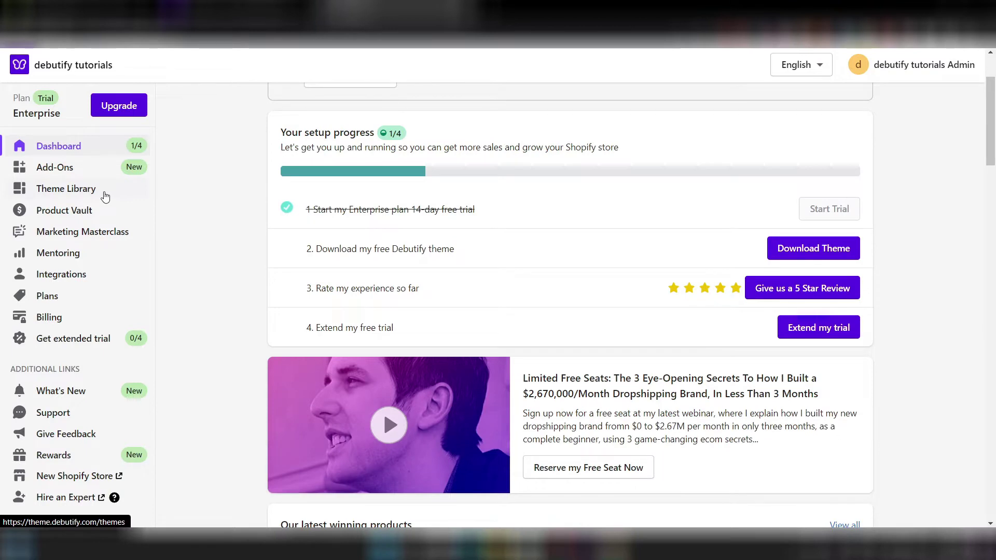
click(104, 195)
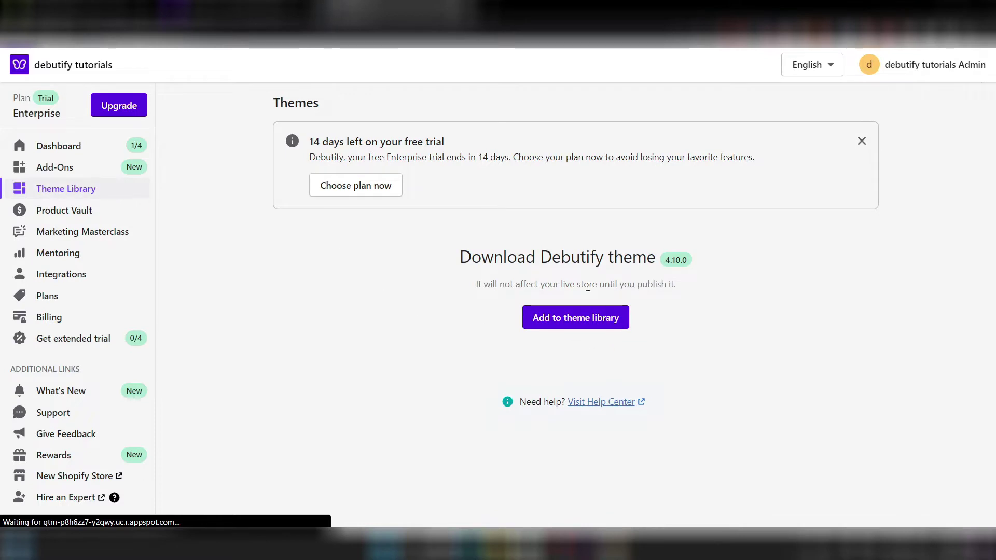
scroll(544, 394, down, 2)
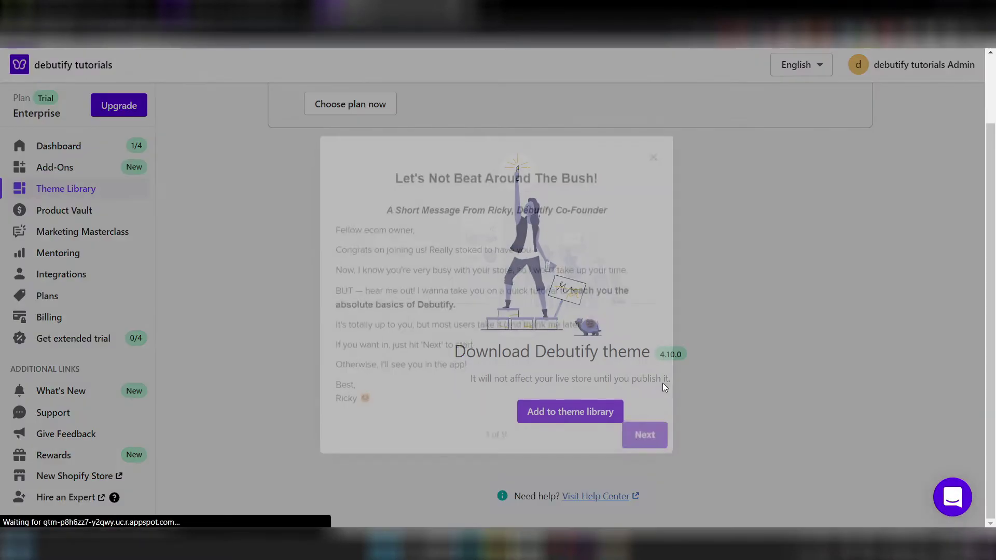
click(652, 154)
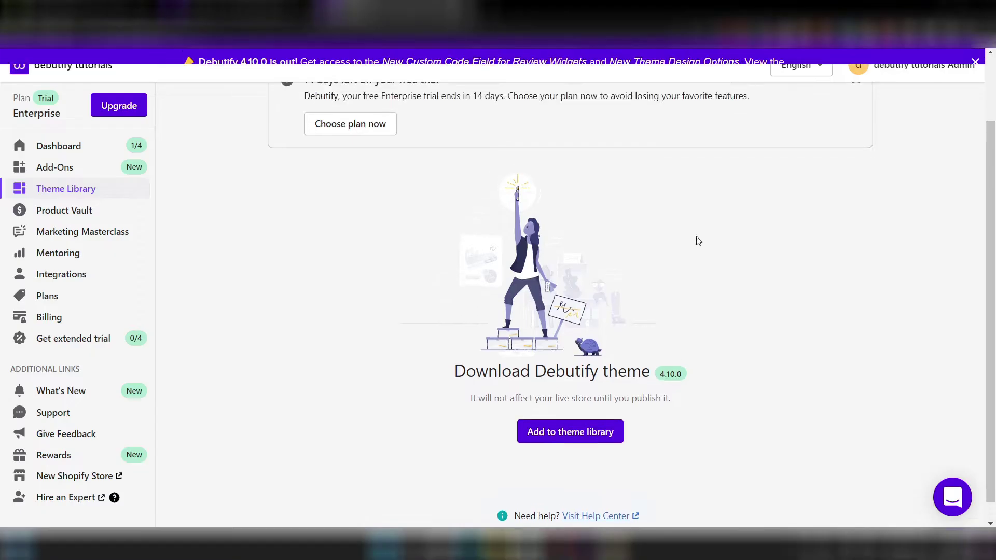
scroll(674, 410, down, 1)
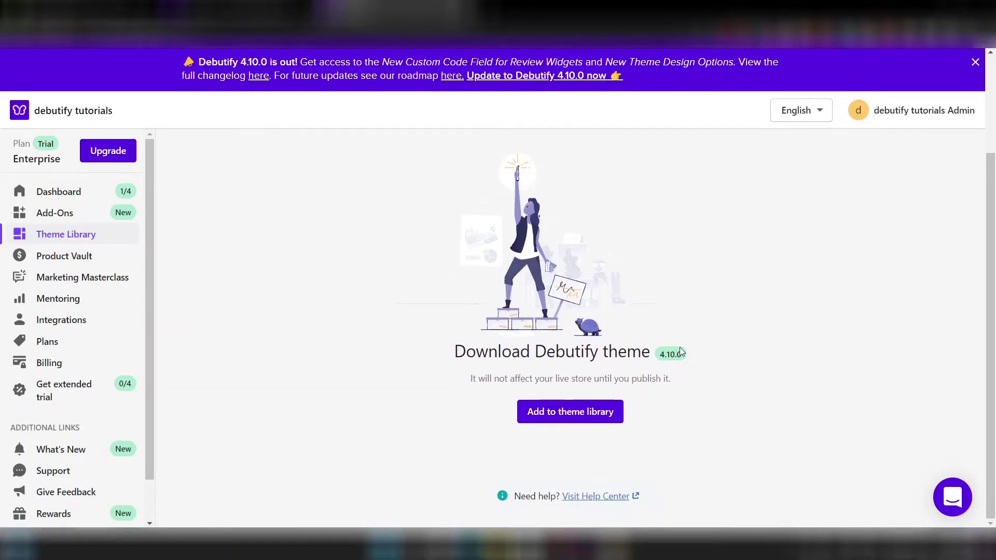
click(561, 421)
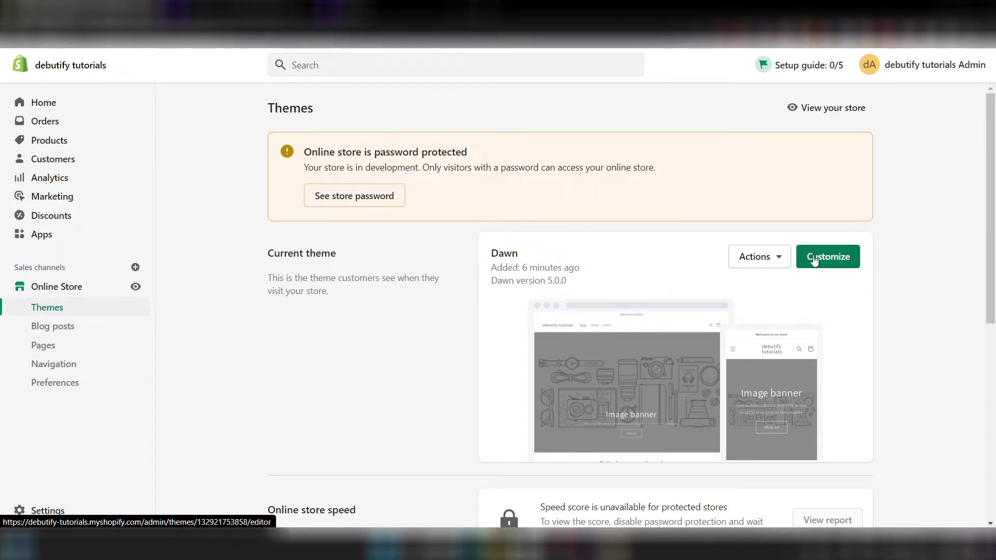
- Publish the Debutify 4.10.0 theme as the store's current theme and open it for customization
scroll(621, 315, down, 7)
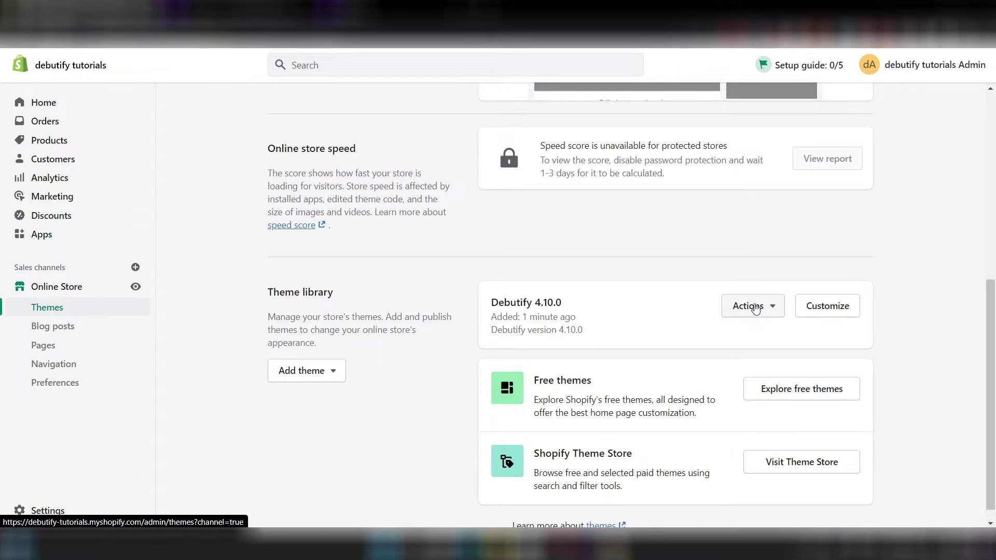
click(775, 313)
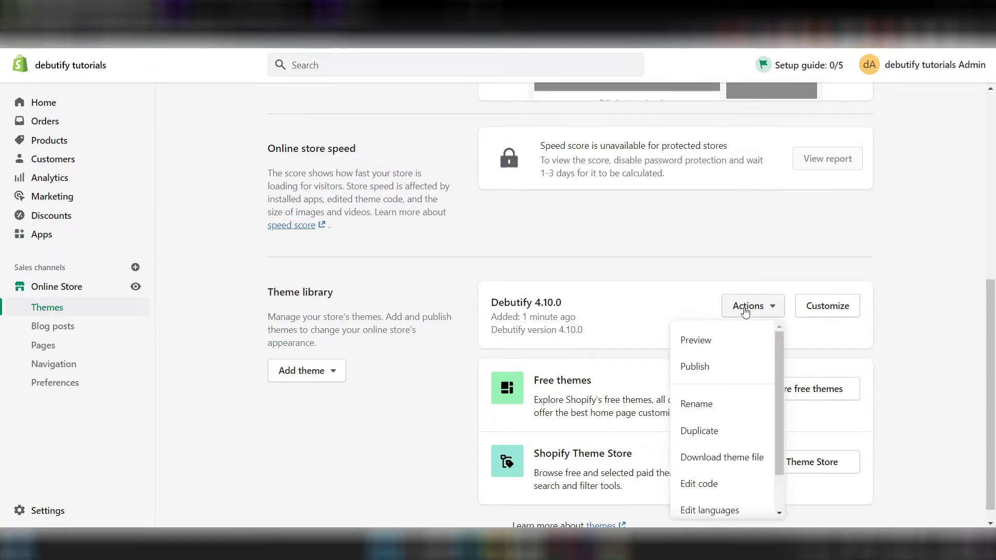
click(703, 366)
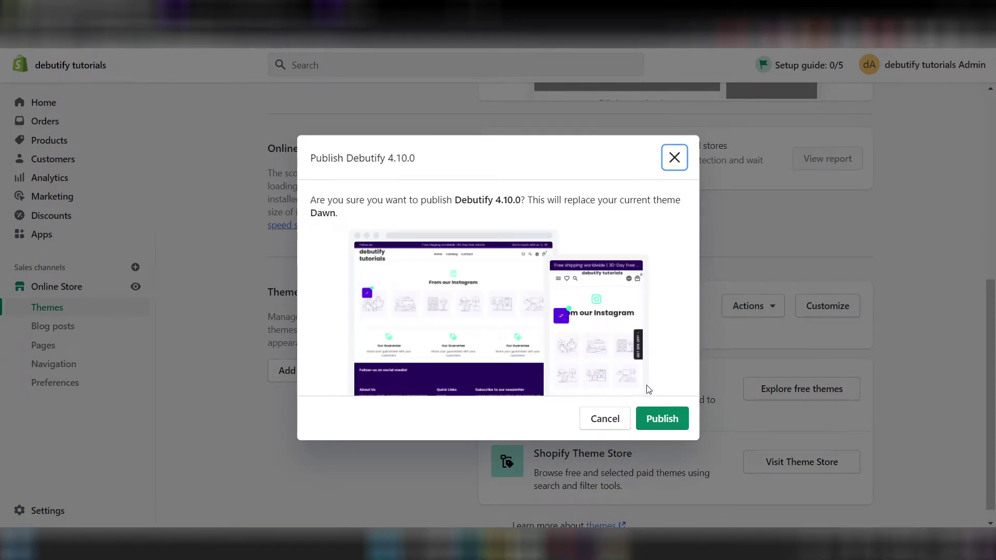
click(655, 417)
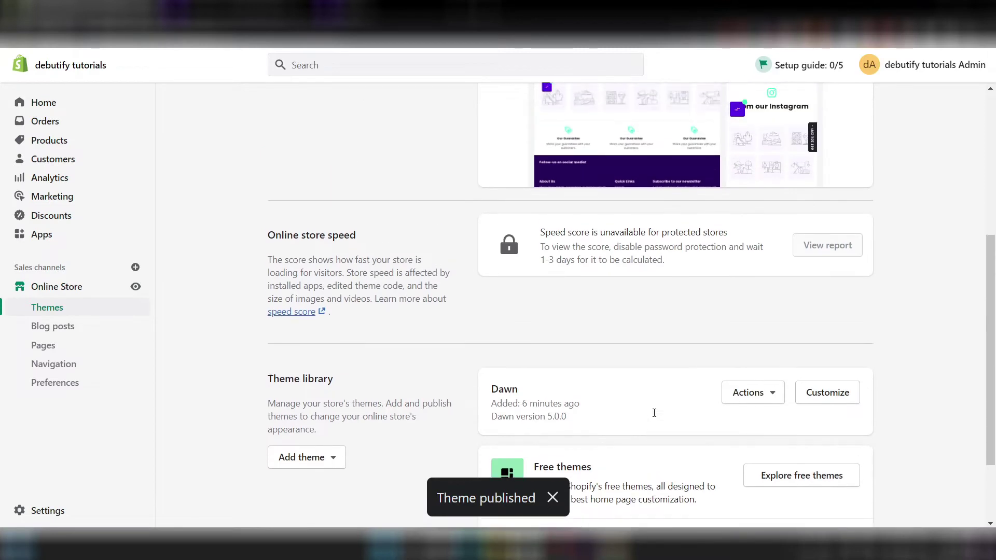
scroll(662, 397, up, 5)
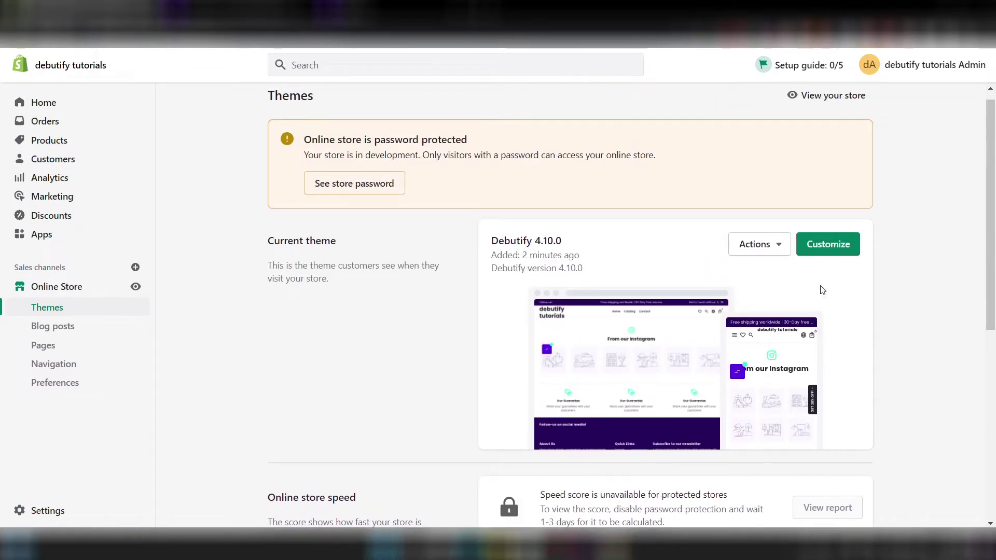
click(830, 244)
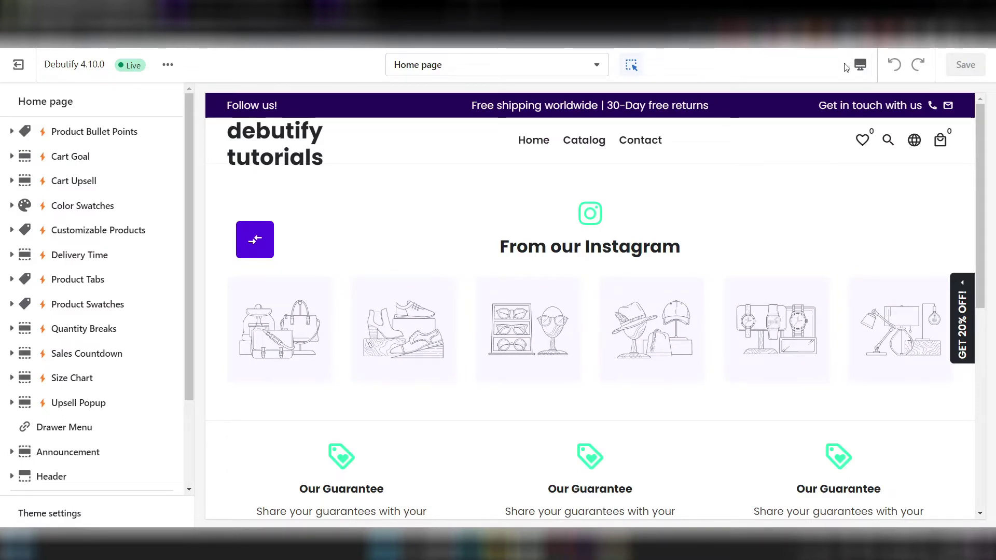
- Preview the home page in the Mobile view and look through its sections
click(859, 72)
click(859, 77)
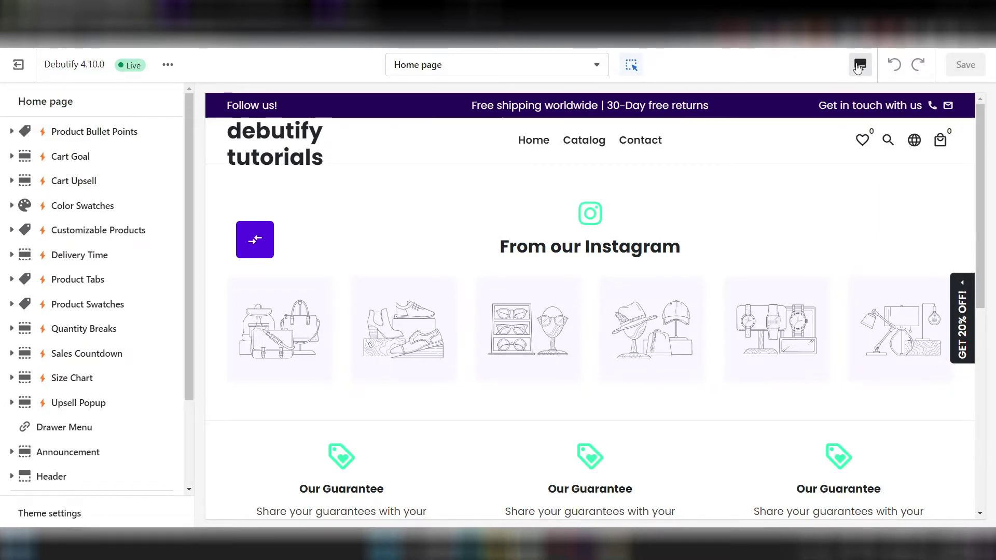
click(860, 72)
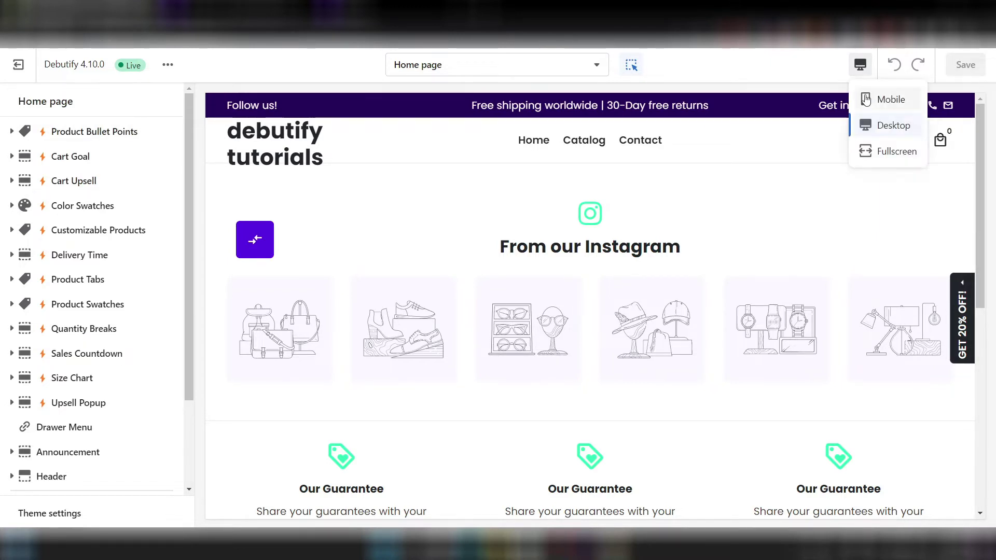
click(868, 104)
scroll(596, 254, down, 10)
scroll(596, 251, up, 10)
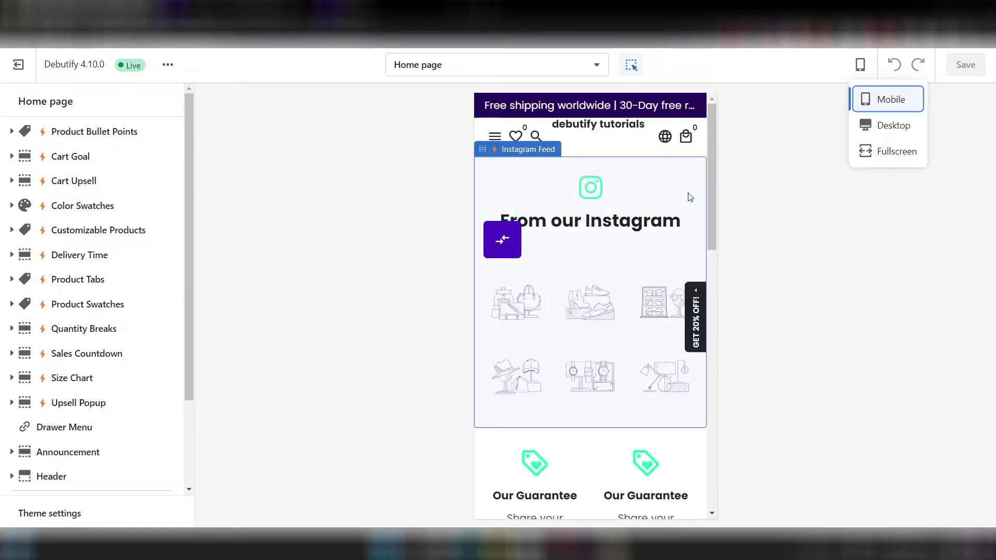
scroll(595, 316, down, 6)
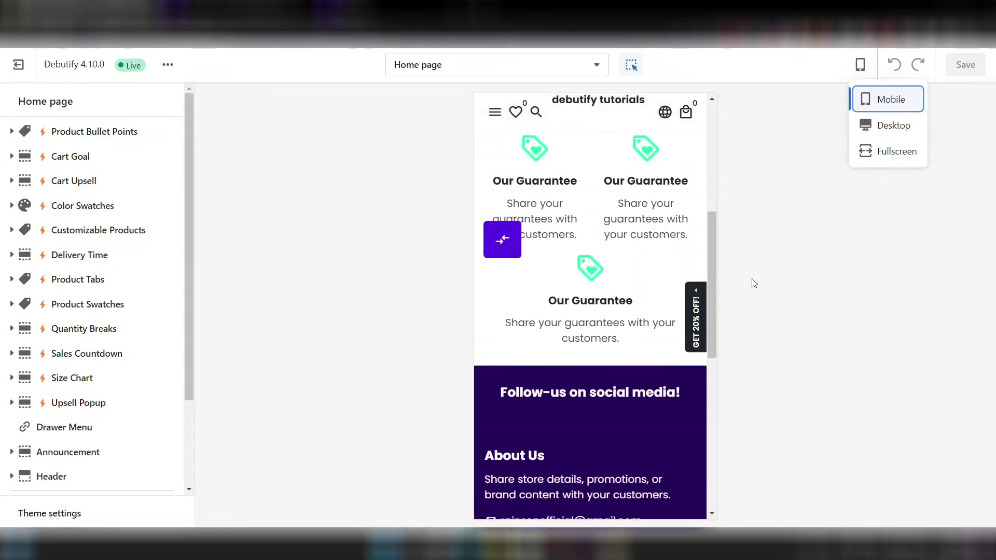
- Preview the home page in the Fullscreen view down to the footer, and return to the Desktop view
click(874, 152)
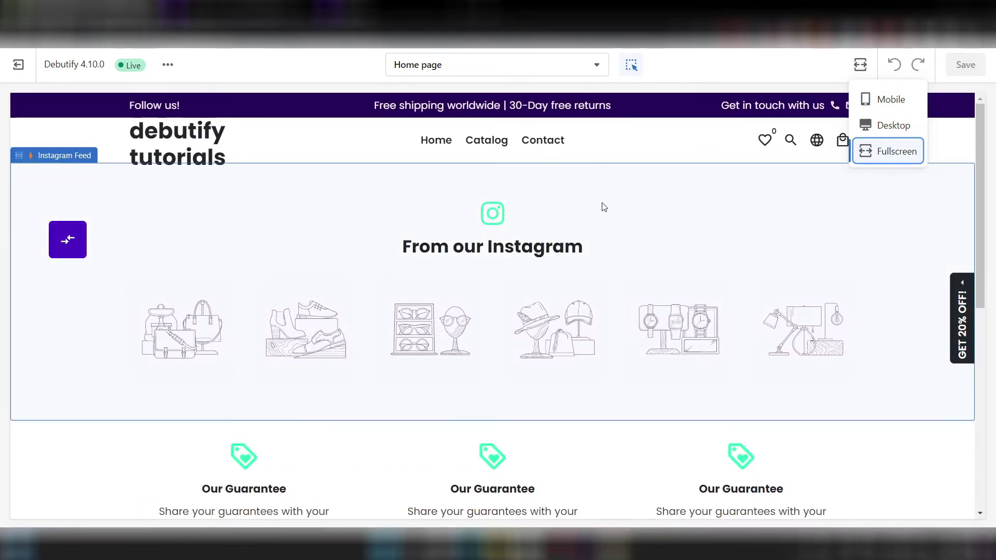
scroll(729, 386, down, 10)
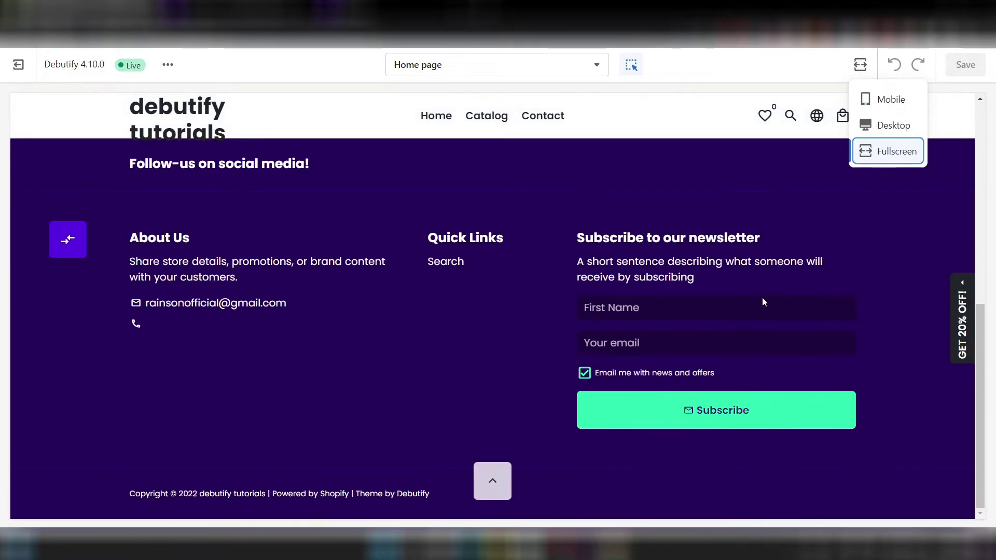
click(871, 131)
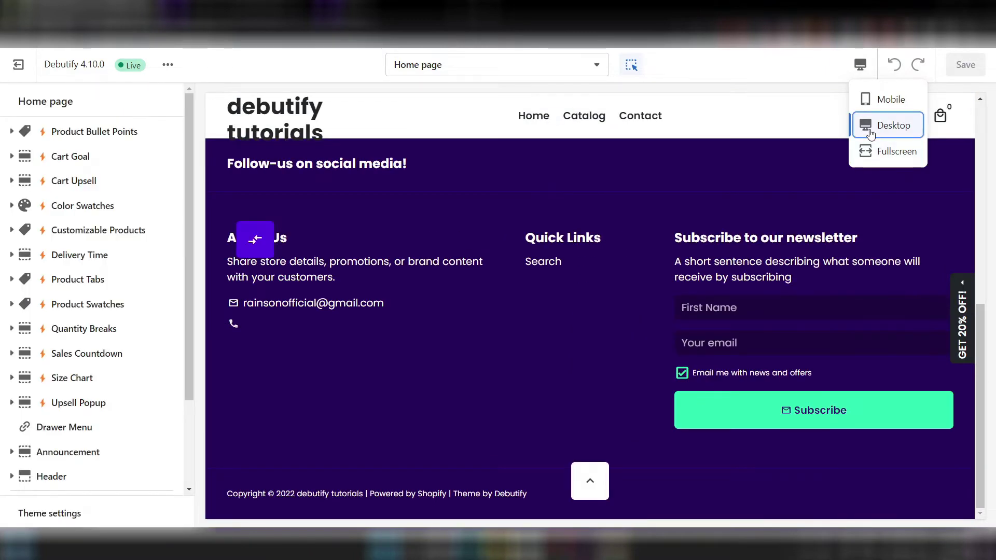
scroll(652, 249, up, 10)
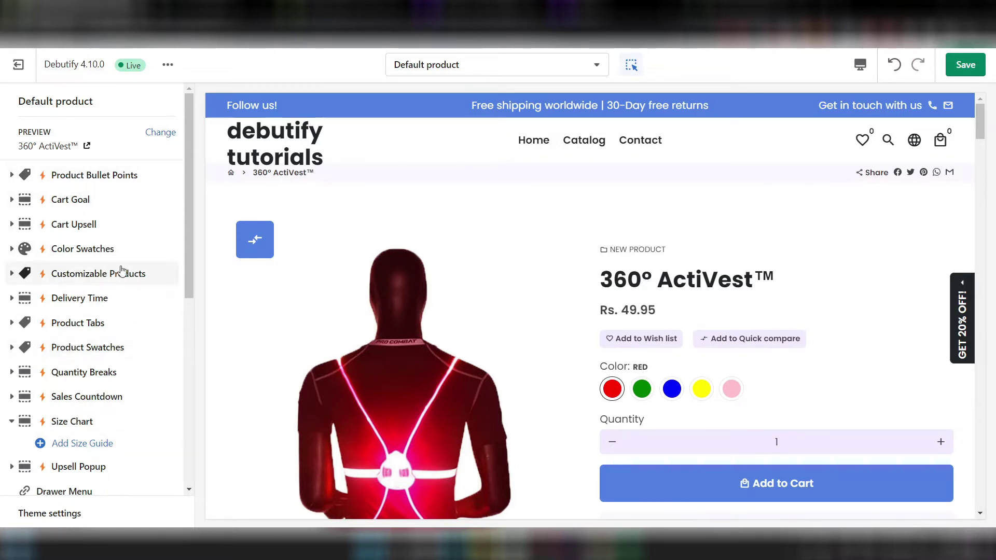
- Look through the section list of the default product template down to the Guarantee and Footer sections
drag(189, 258, 188, 394)
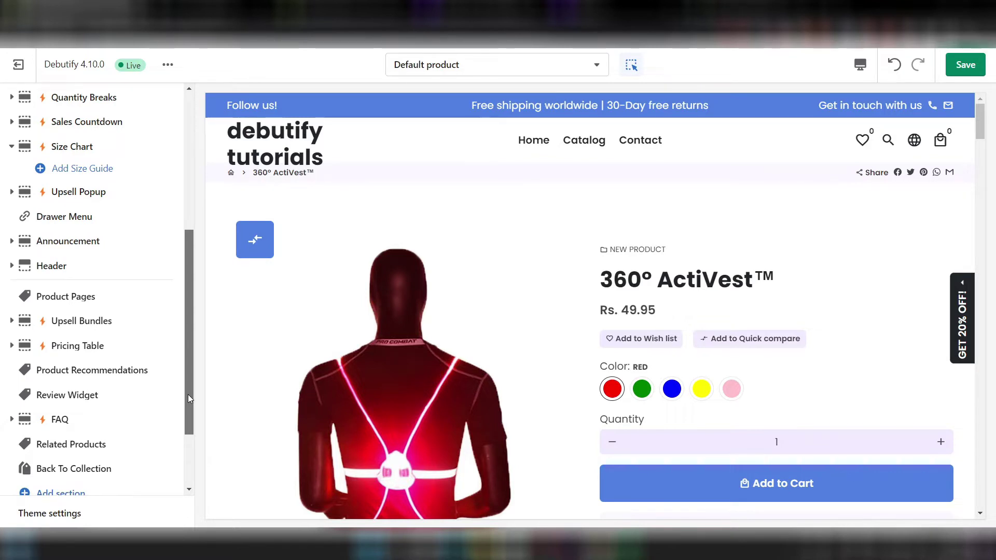
drag(188, 395, 188, 403)
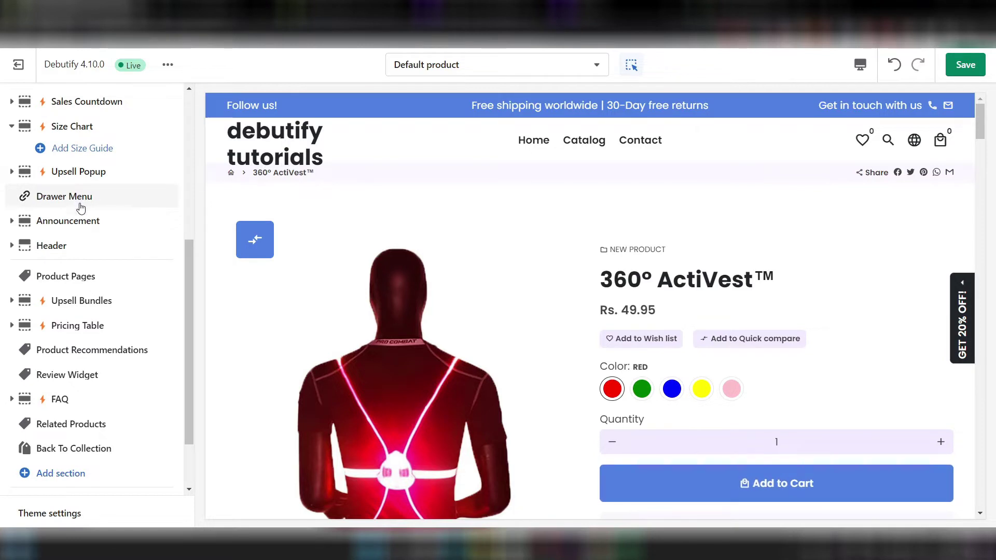
drag(190, 317, 184, 363)
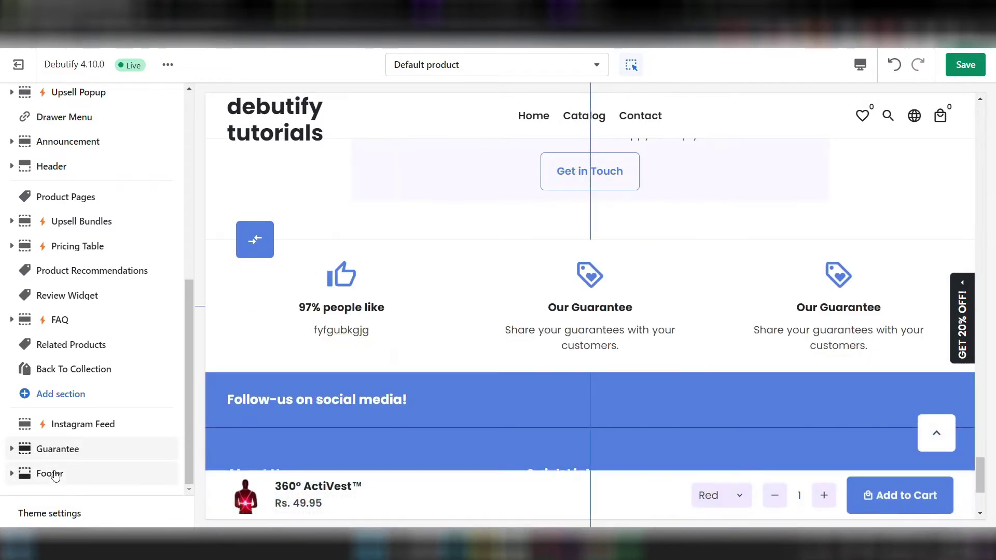
- Look over the default product page from the footer back up to the product title and its section list
click(78, 475)
drag(191, 384, 188, 189)
scroll(421, 285, up, 10)
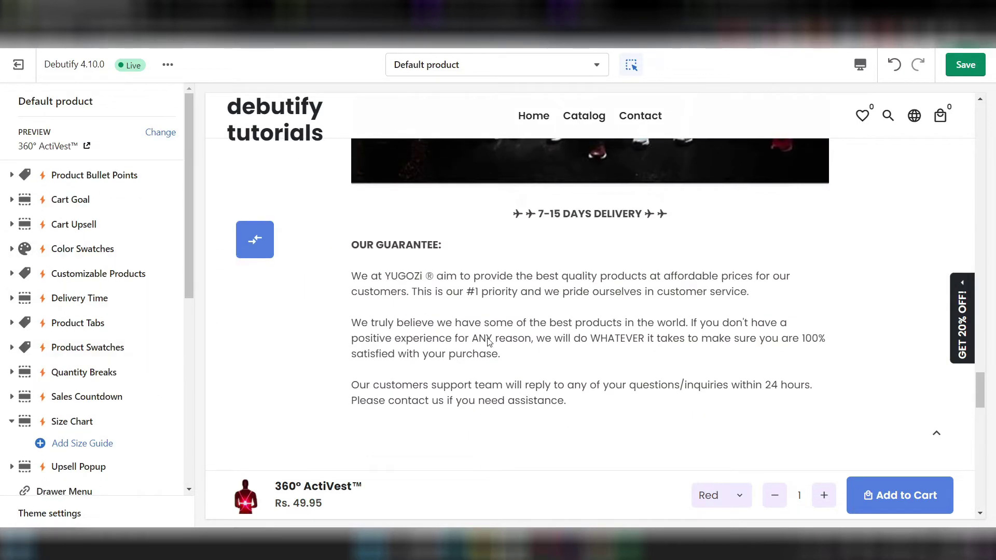
scroll(488, 343, up, 10)
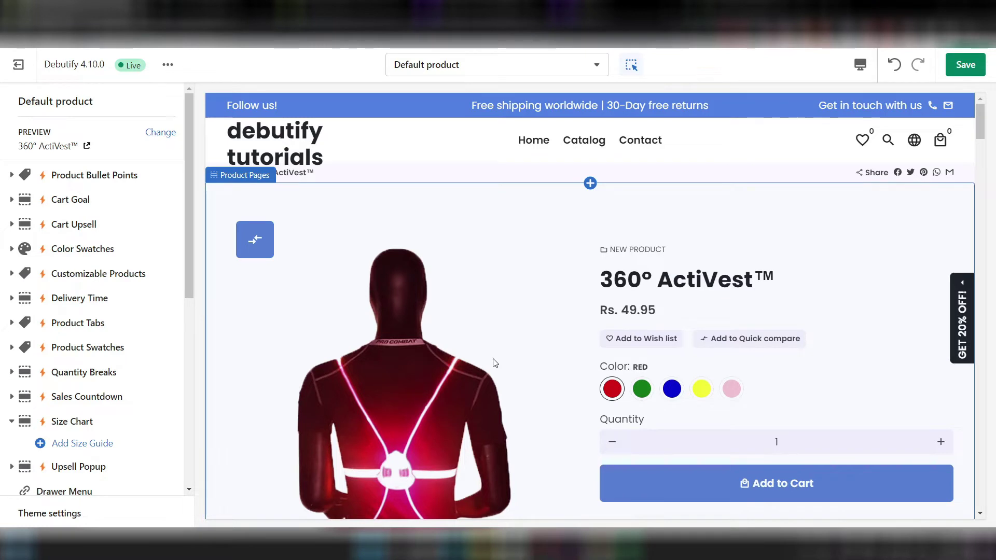
- Examine the Debutify Add-ons category in the theme settings and return to the default product template's section list
click(53, 518)
drag(188, 204, 189, 266)
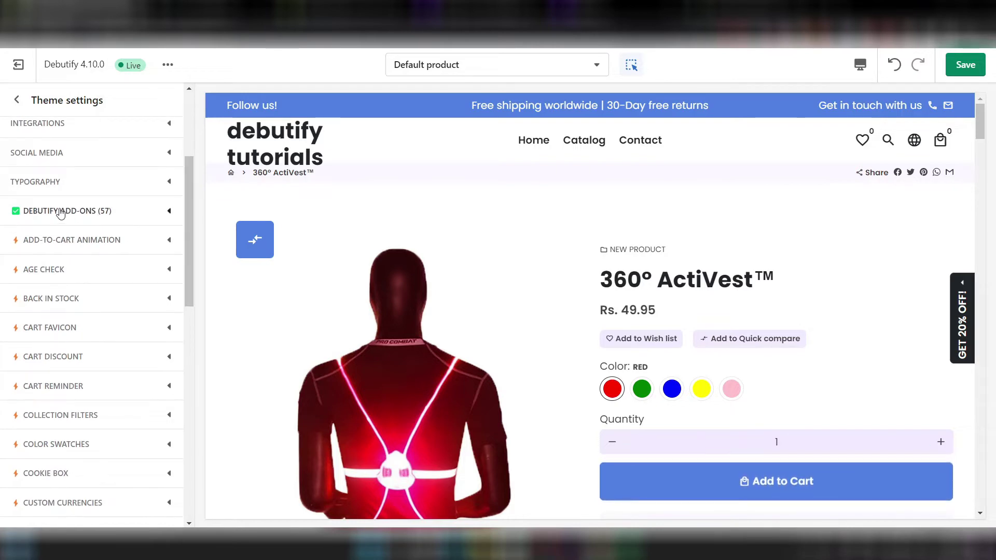
click(80, 213)
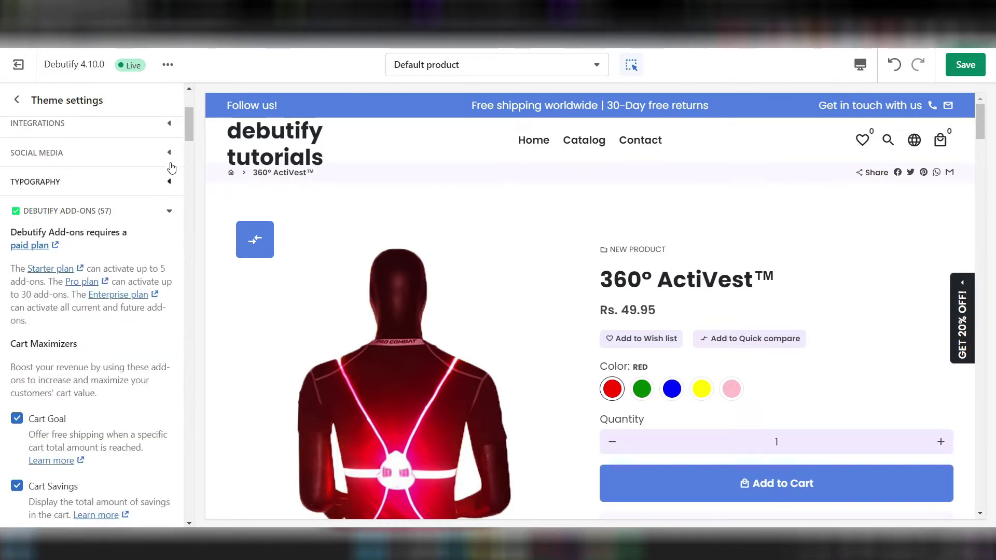
mouse_move(191, 114)
mouse_down()
mouse_move(195, 220)
mouse_move(191, 101)
mouse_up()
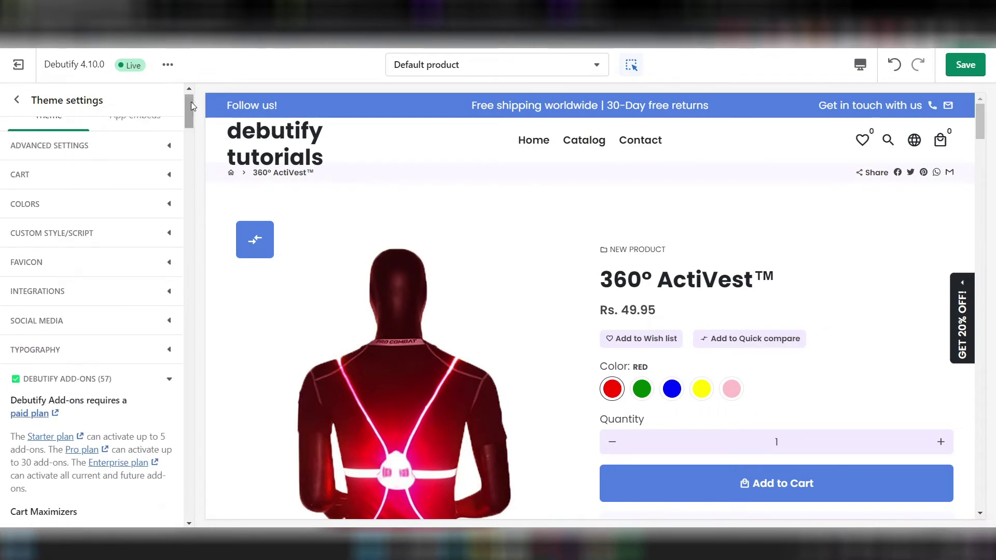
click(17, 99)
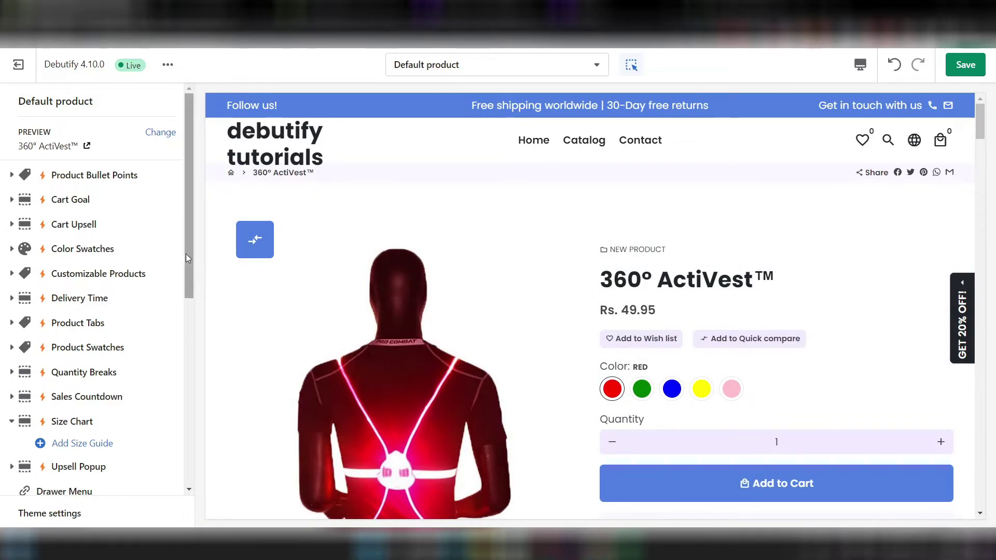
- Add a bullet point with the text "Comfortable" to the Product Bullet Points section
click(118, 183)
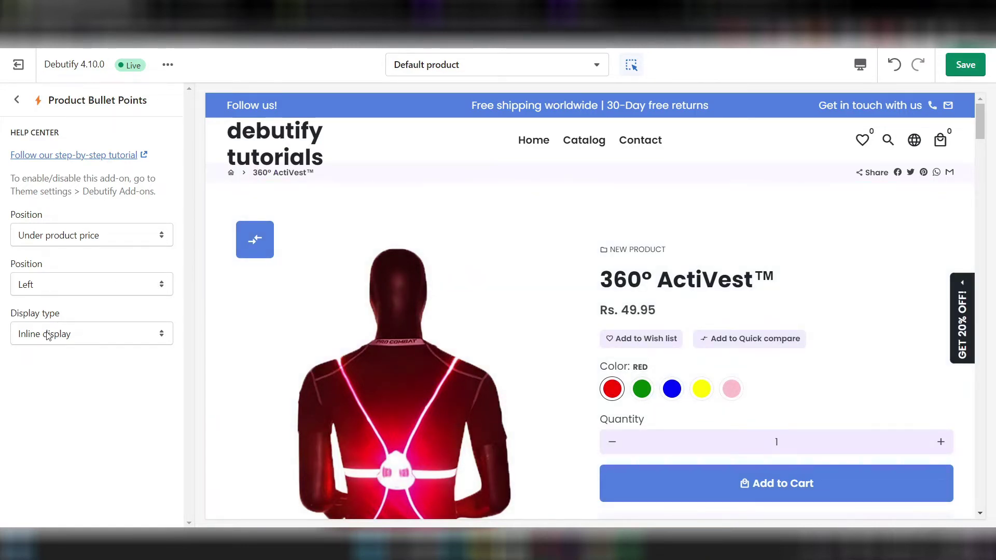
click(16, 101)
click(14, 176)
click(12, 175)
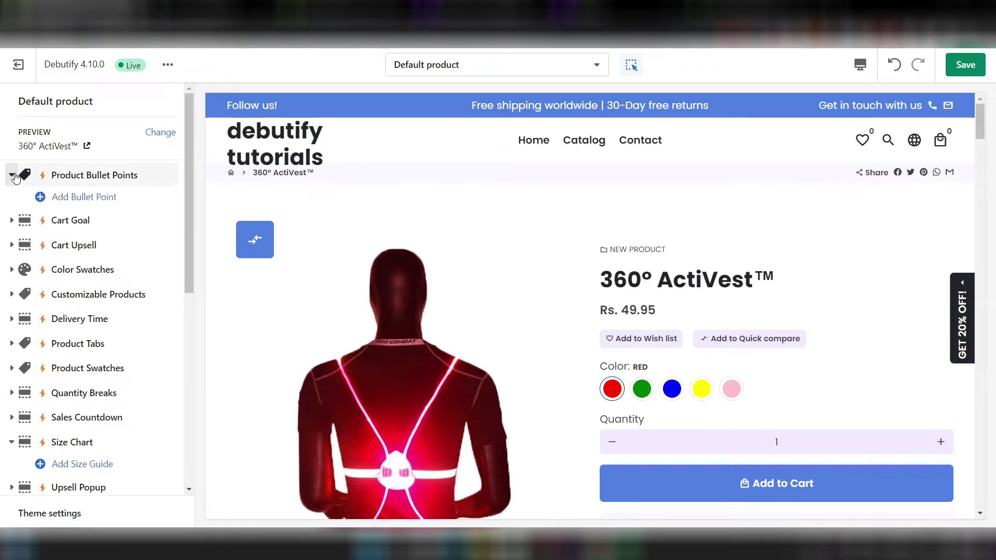
click(99, 200)
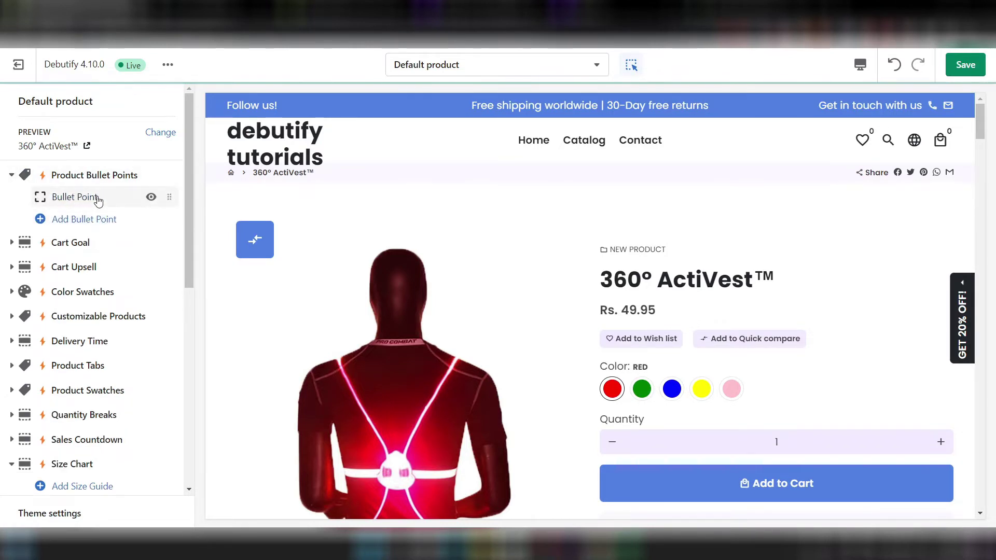
click(38, 284)
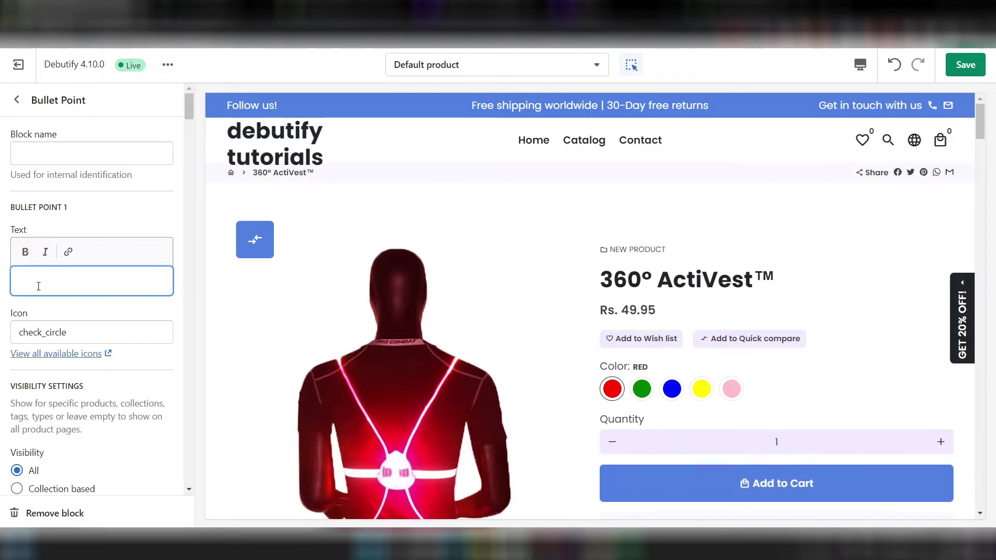
text(Comfortable)
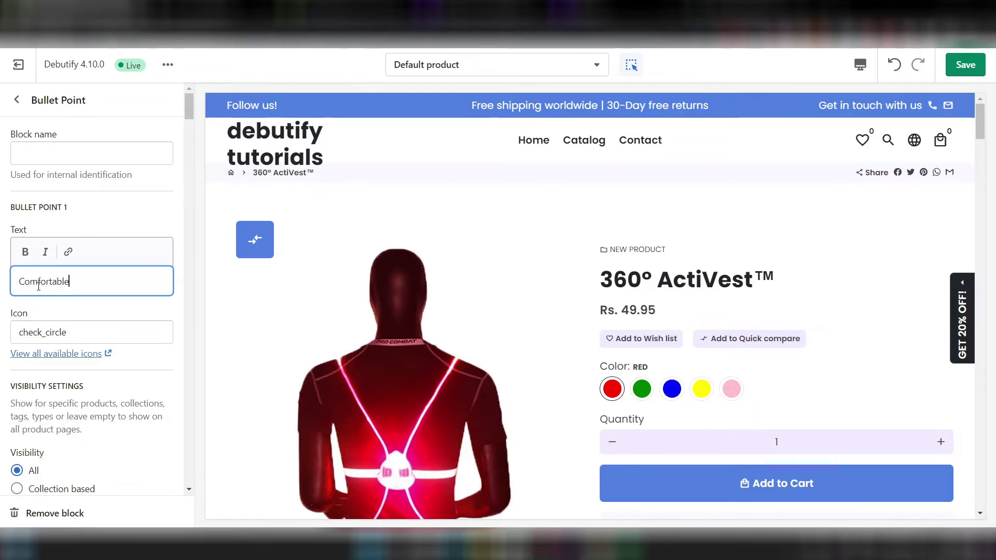
click(111, 211)
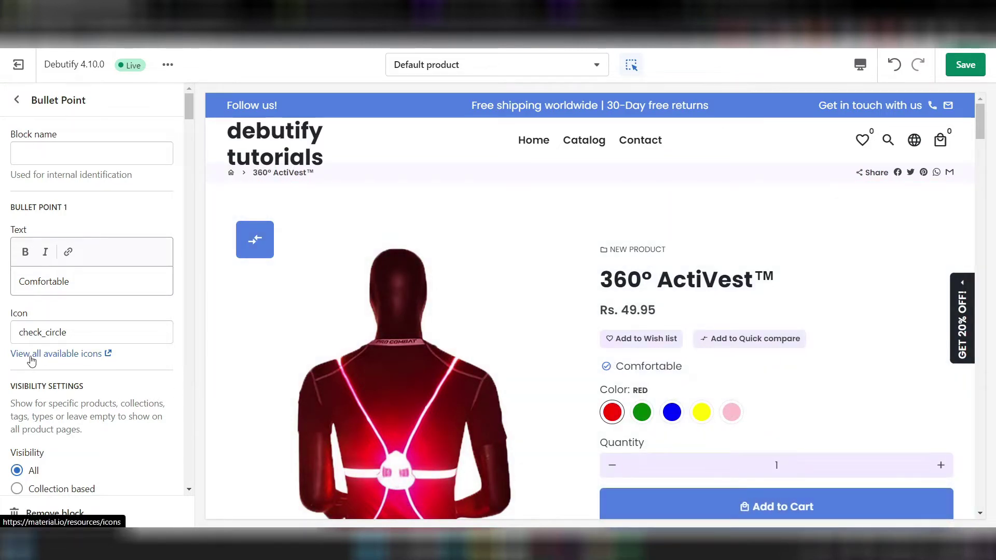
- Open the list of available Material icons and copy the Thumb Up icon's name, thumb_up
click(61, 357)
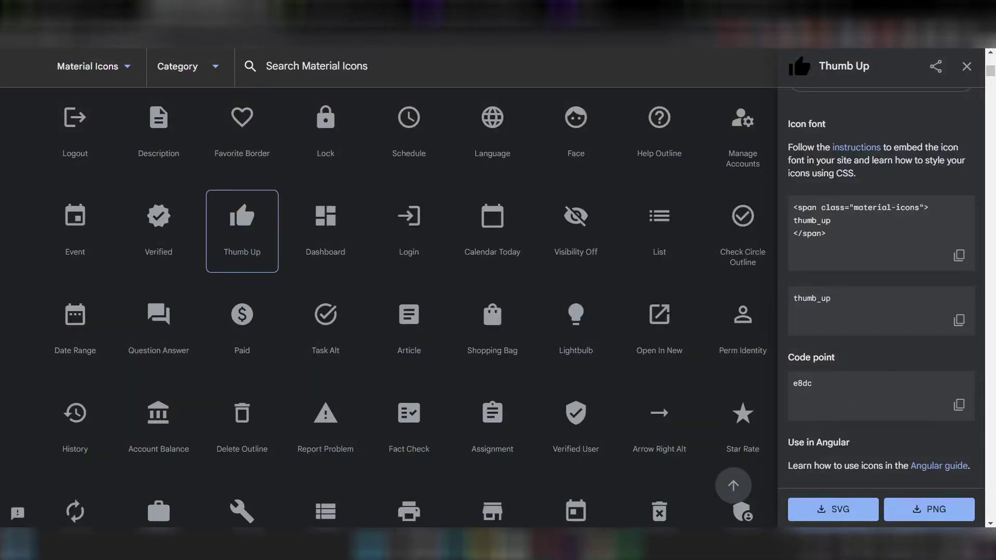
scroll(356, 166, up, 3)
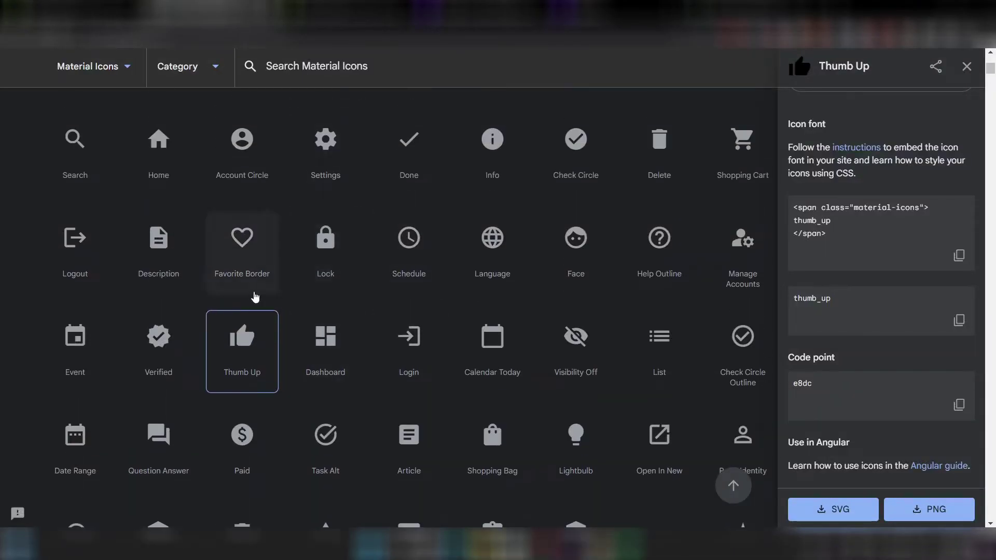
click(162, 240)
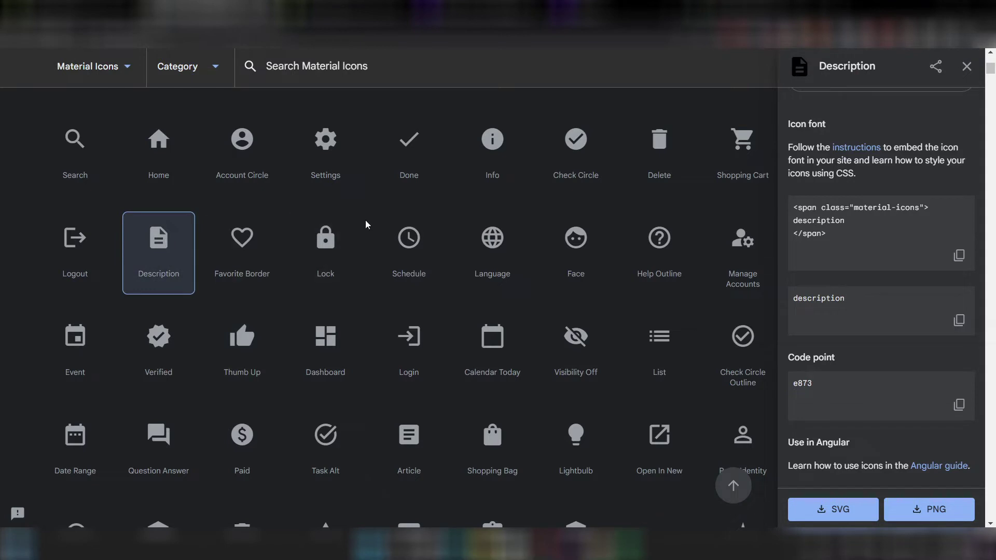
click(247, 351)
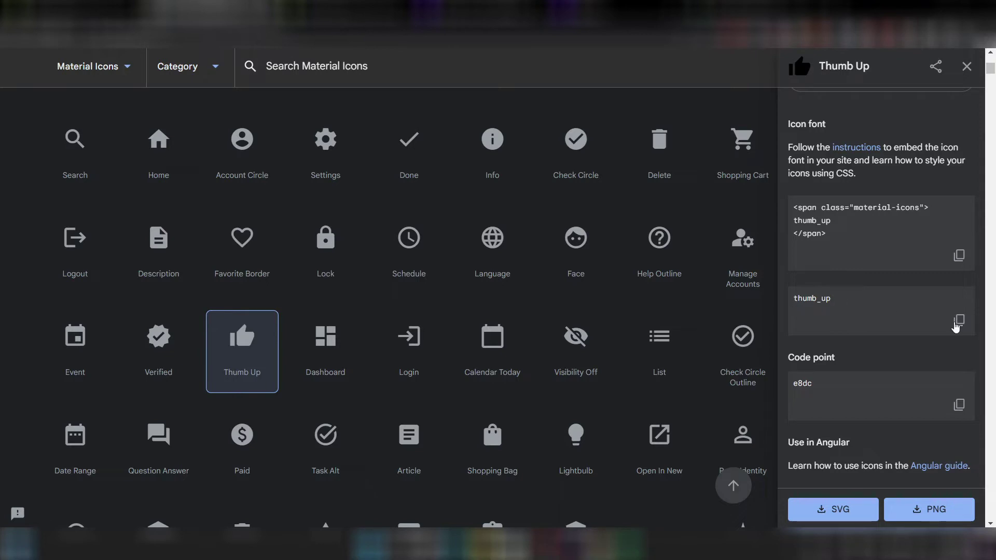
click(958, 321)
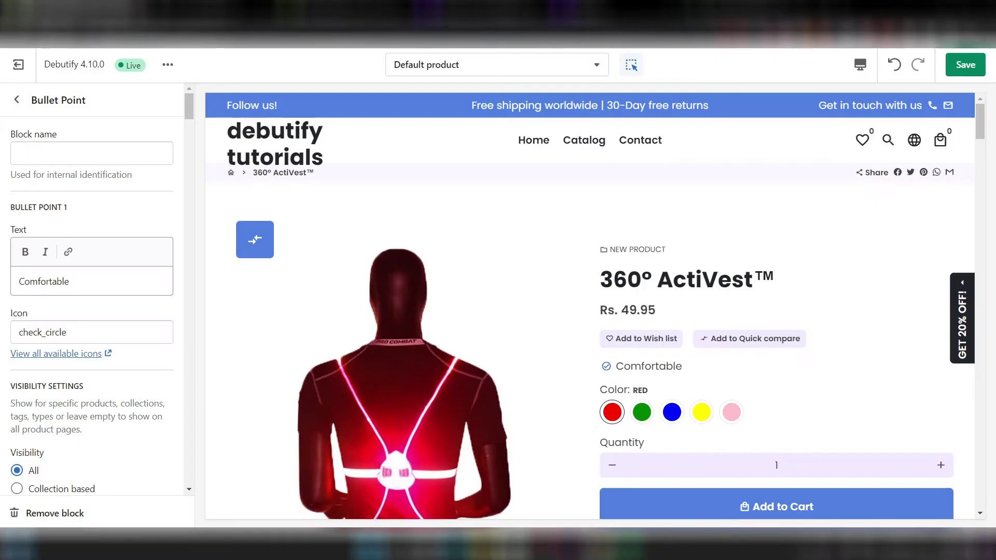
- Replace the "Comfortable" bullet point's icon with thumb_up and return to the section list
click(33, 332)
double_click(33, 333)
text(thumb_up)
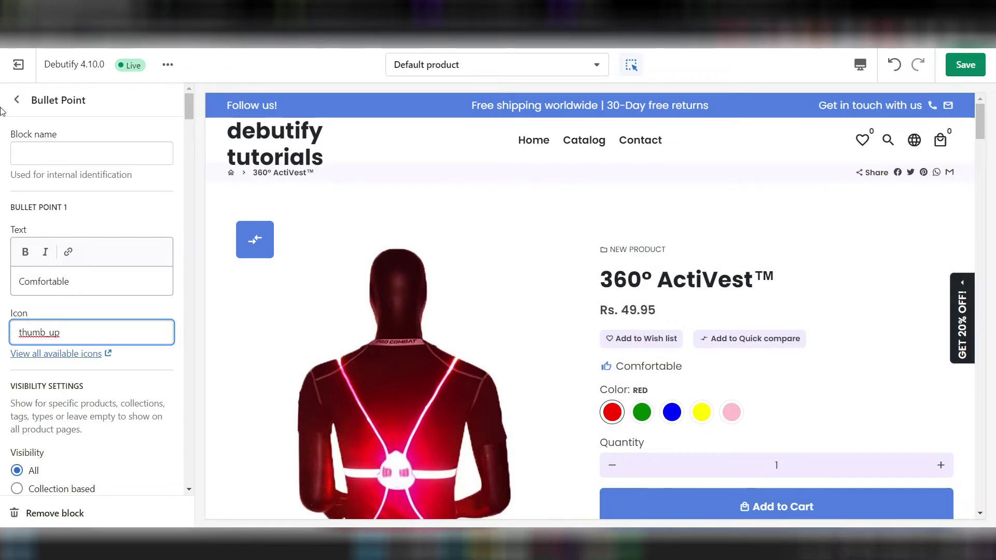
click(16, 100)
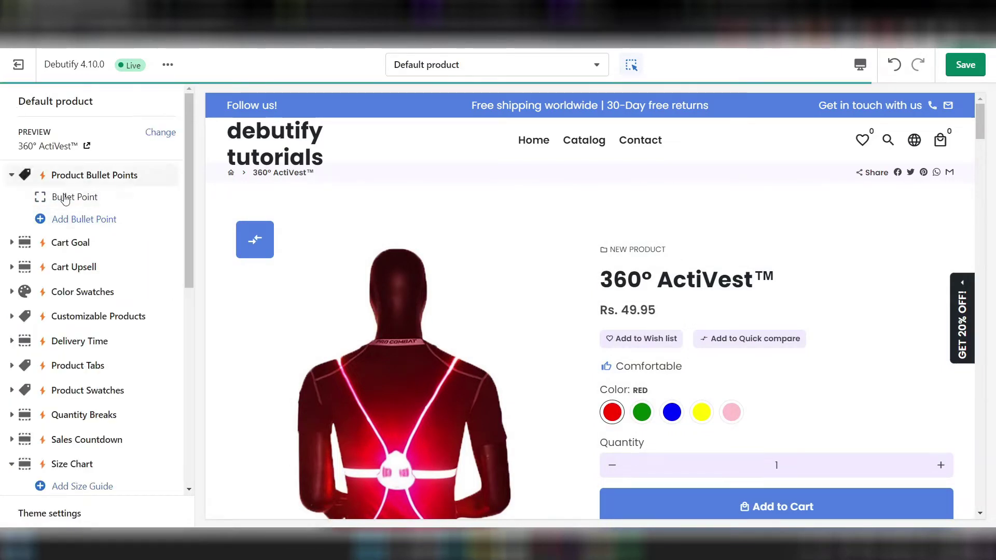
- Add a second product bullet point with the text "Colorful", keeping the check_circle icon
click(70, 219)
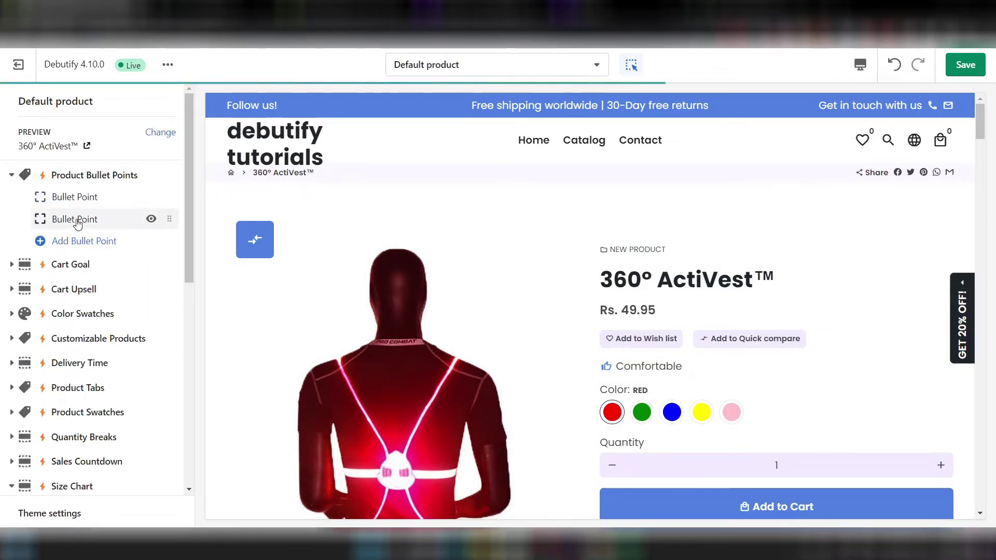
click(77, 222)
click(48, 280)
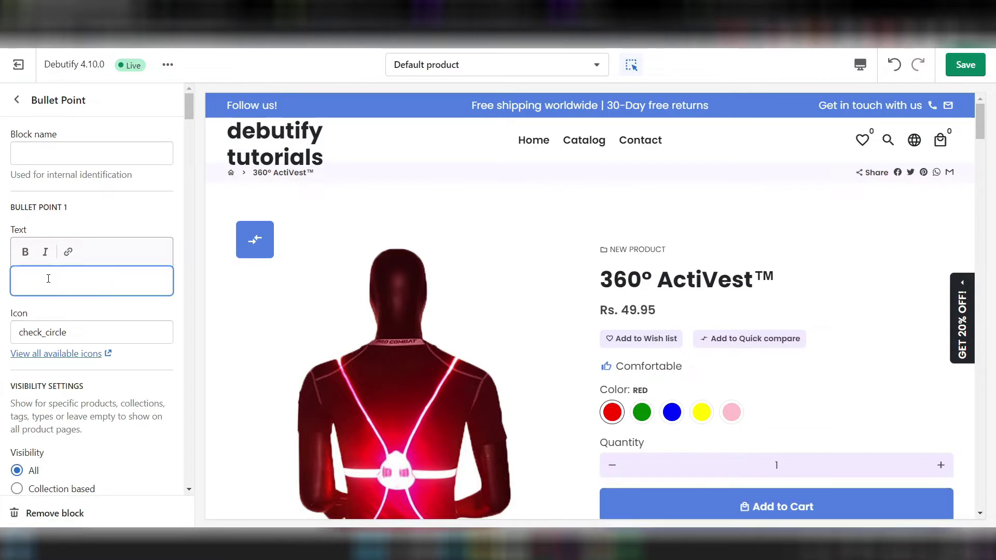
text(Colorful)
click(46, 333)
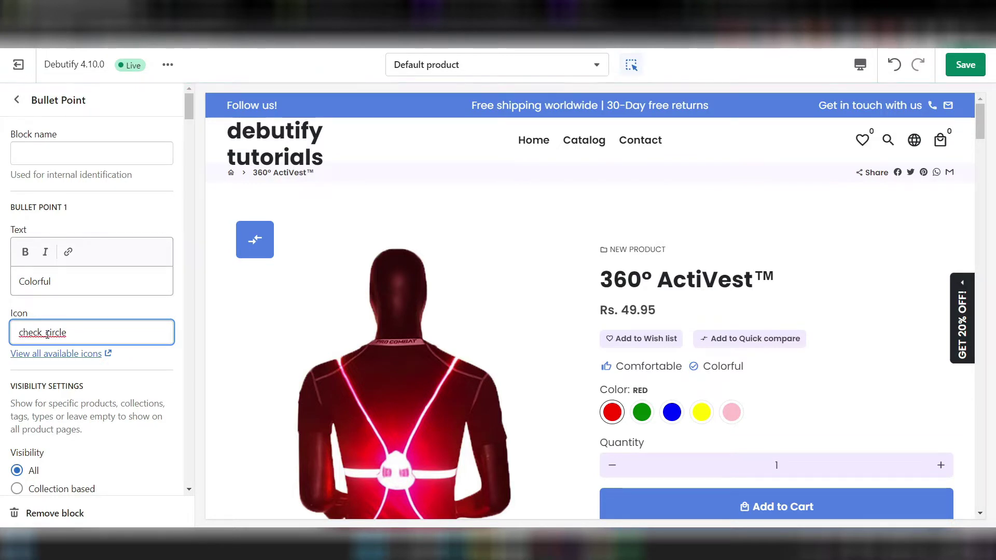
click(131, 320)
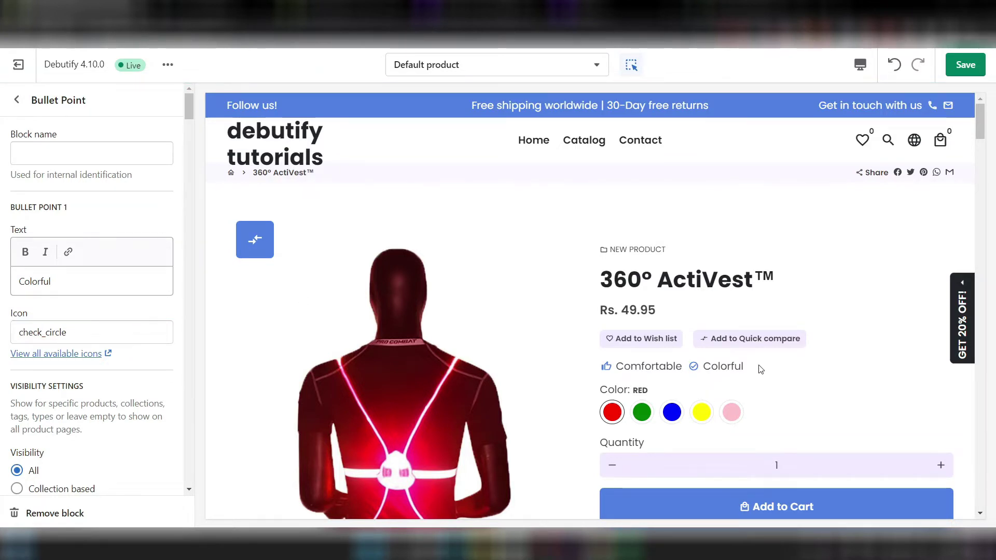
click(18, 100)
- Review the Announcement section's bar options, left and right messages and carousel settings, and return to the section list
drag(195, 181, 195, 229)
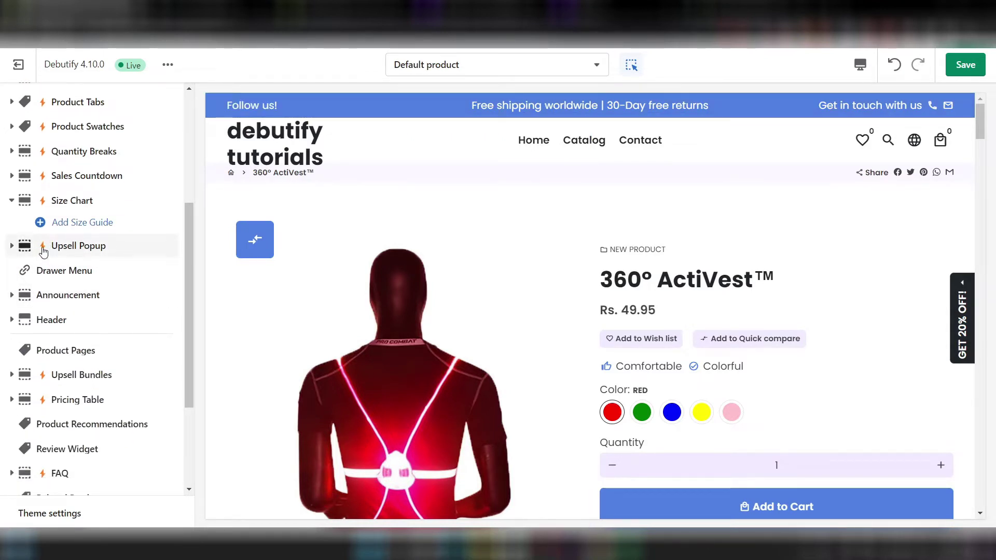
click(54, 296)
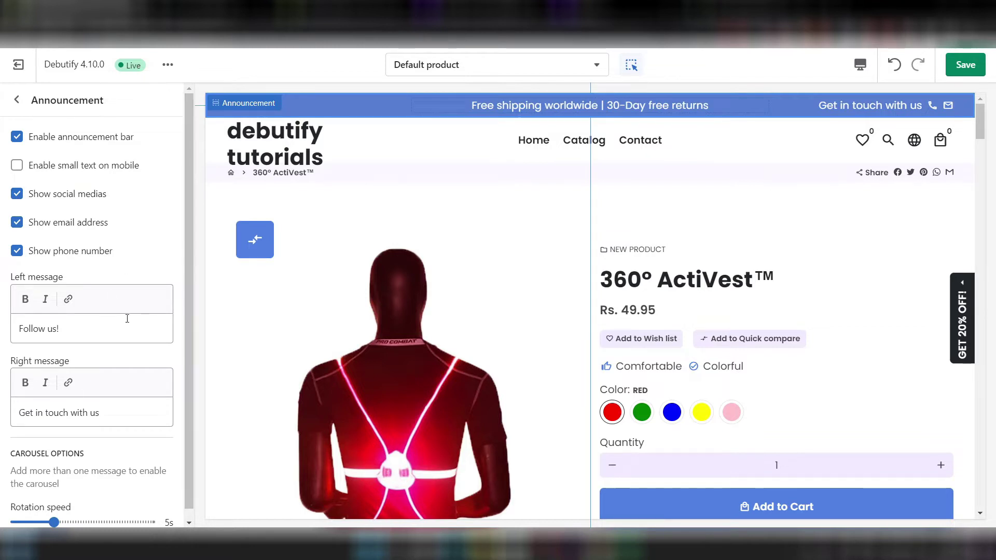
scroll(191, 360, down, 1)
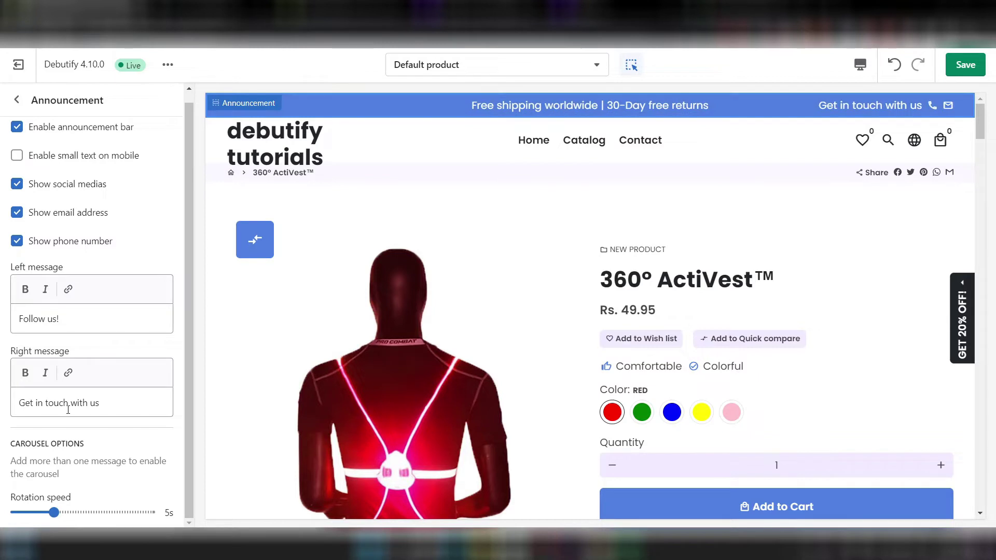
drag(188, 304, 189, 238)
click(16, 100)
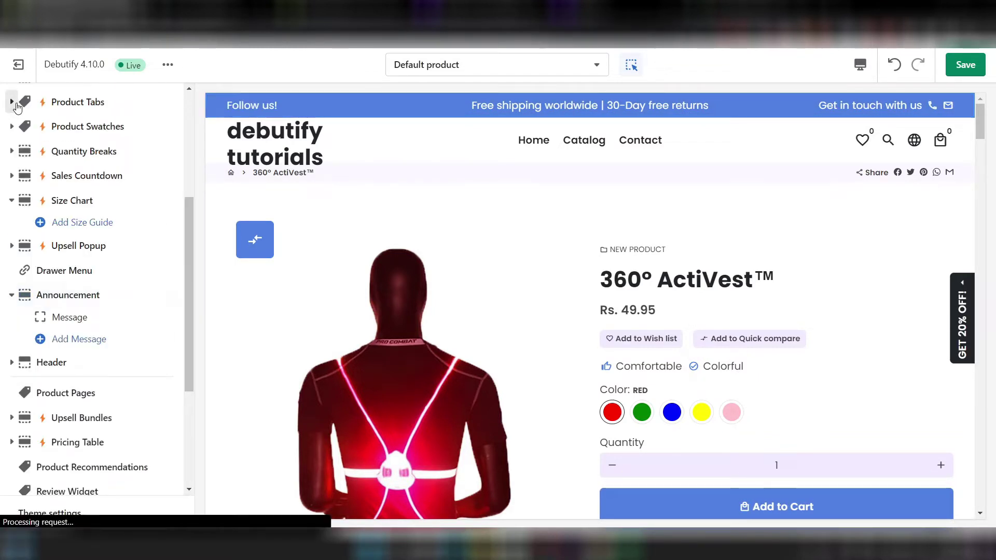
- Change the text of the "97% people like" block in the Guarantee section to "Good Quality" and check it in the preview
drag(189, 328, 186, 461)
click(82, 457)
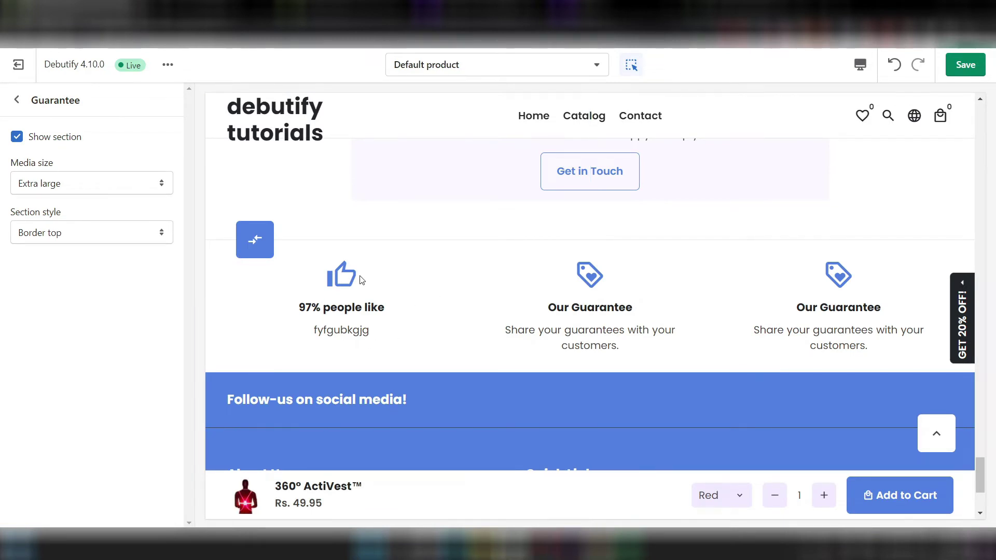
click(333, 291)
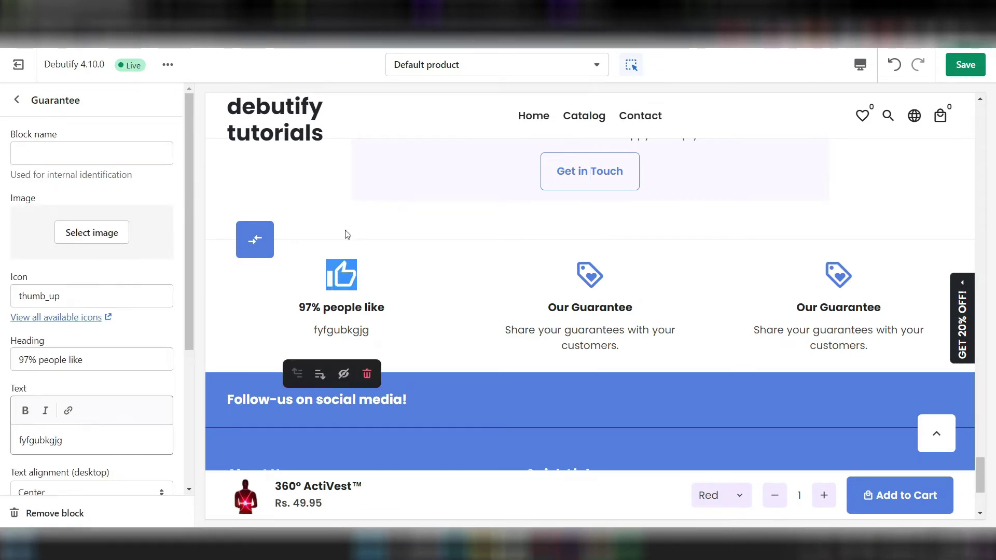
click(89, 358)
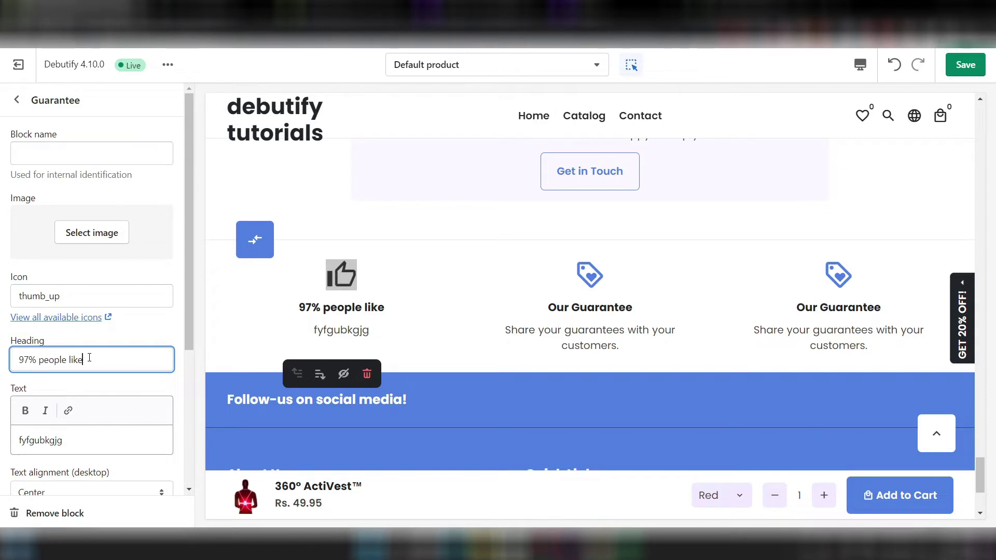
click(95, 442)
key(ctrl+a)
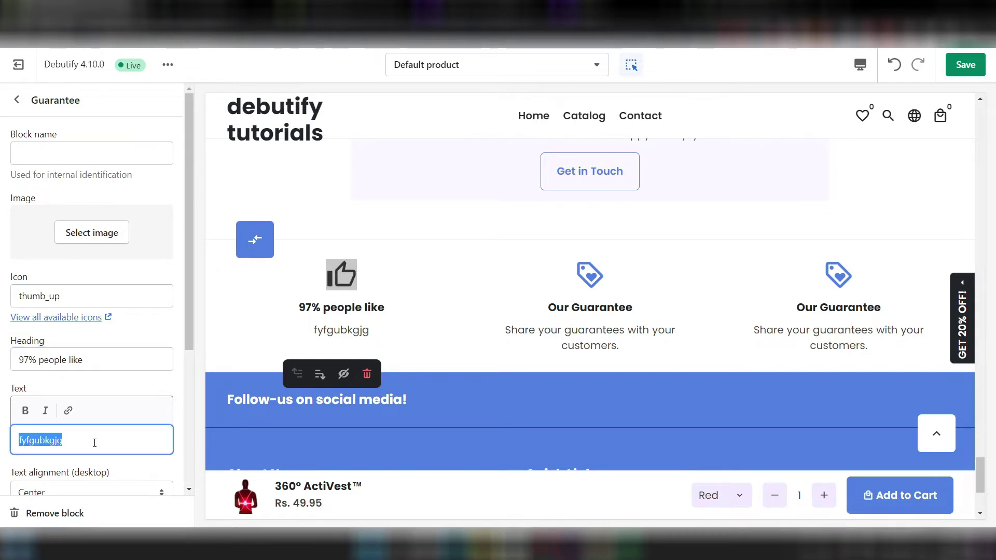
text(Goo)
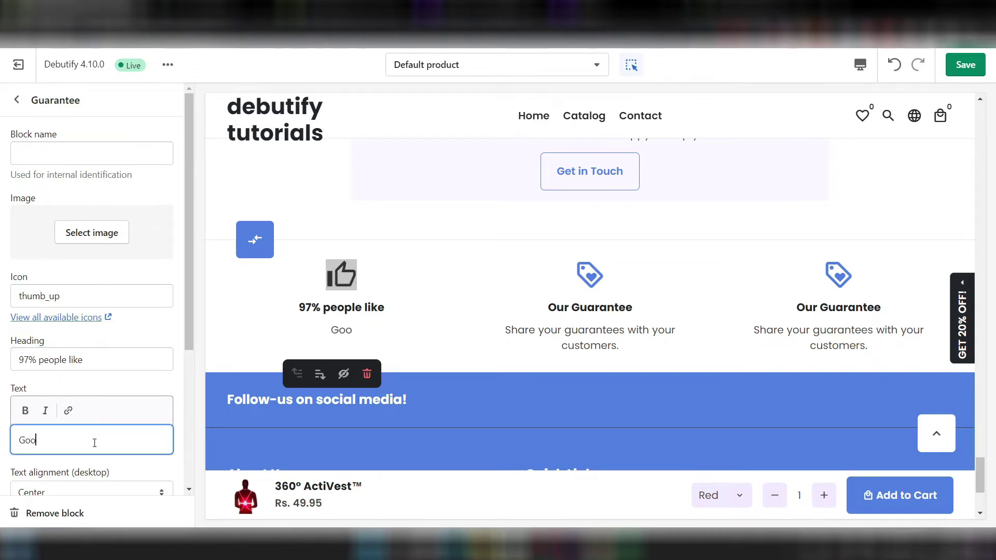
text(d Quality)
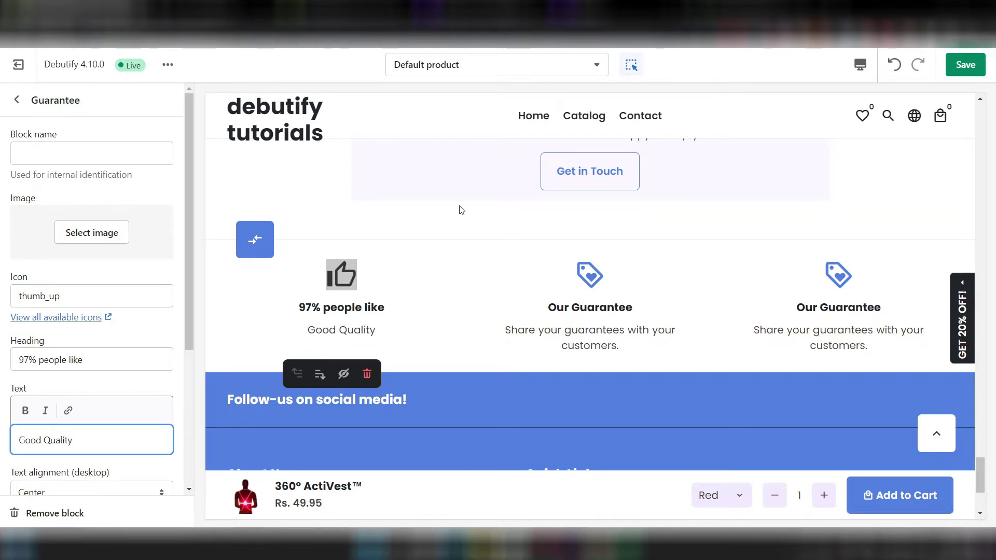
scroll(338, 283, down, 2)
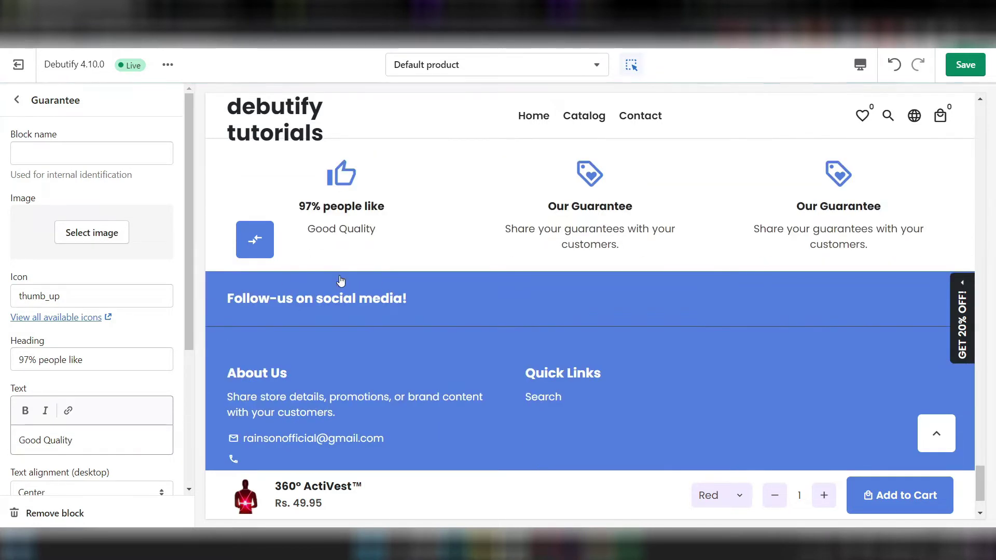
scroll(341, 280, up, 2)
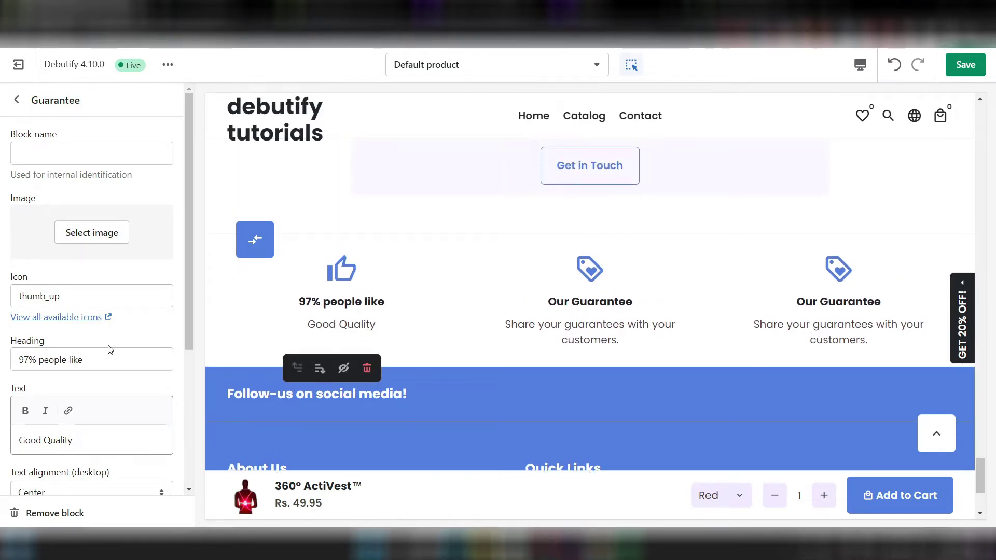
- Browse the Material Icons library for the guarantee block and copy the Face icon's name
click(54, 326)
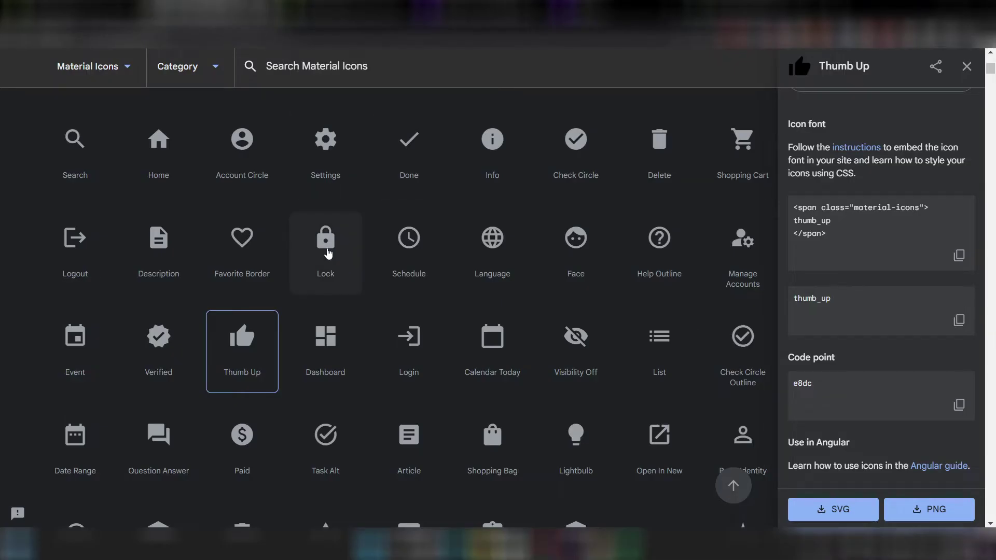
click(328, 253)
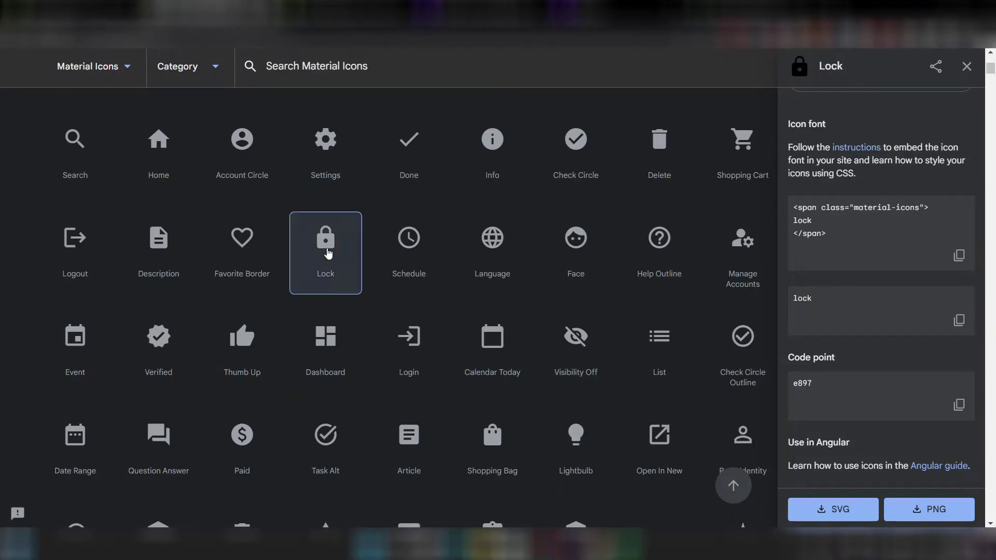
click(505, 279)
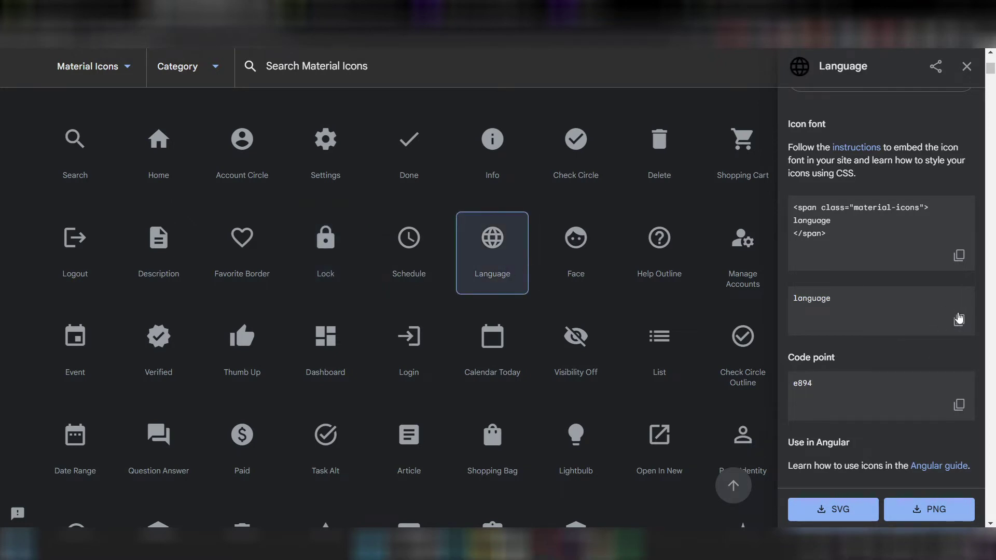
click(579, 257)
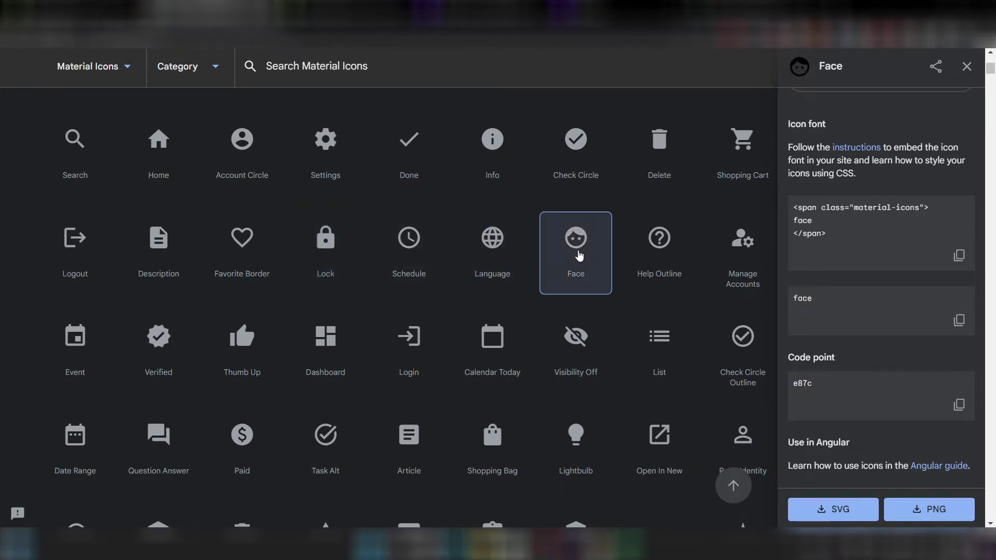
click(958, 325)
- Set the "97% people like" guarantee block's icon to face and return to the section list
key(ctrl+shift+Tab)
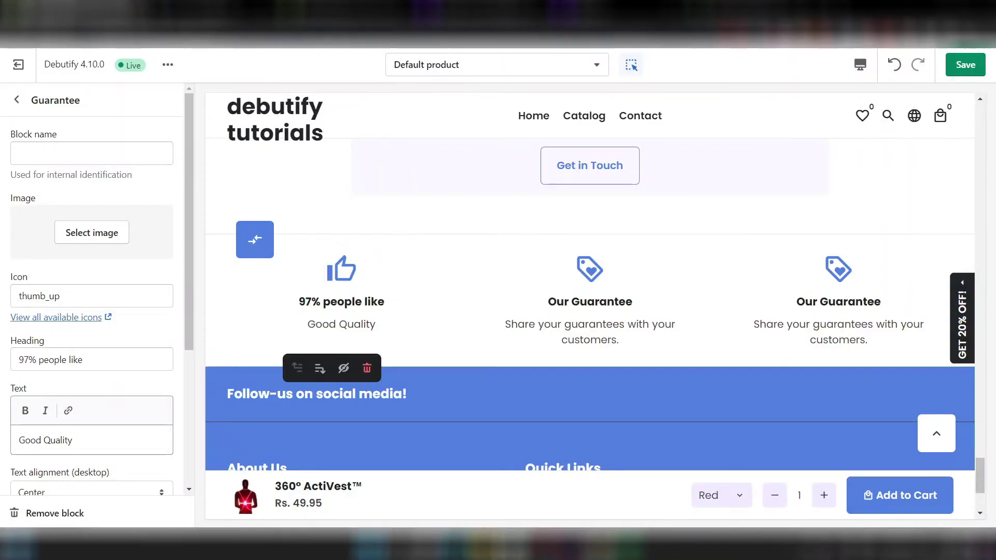
click(34, 296)
key(ctrl+a)
key(ctrl+v)
click(444, 311)
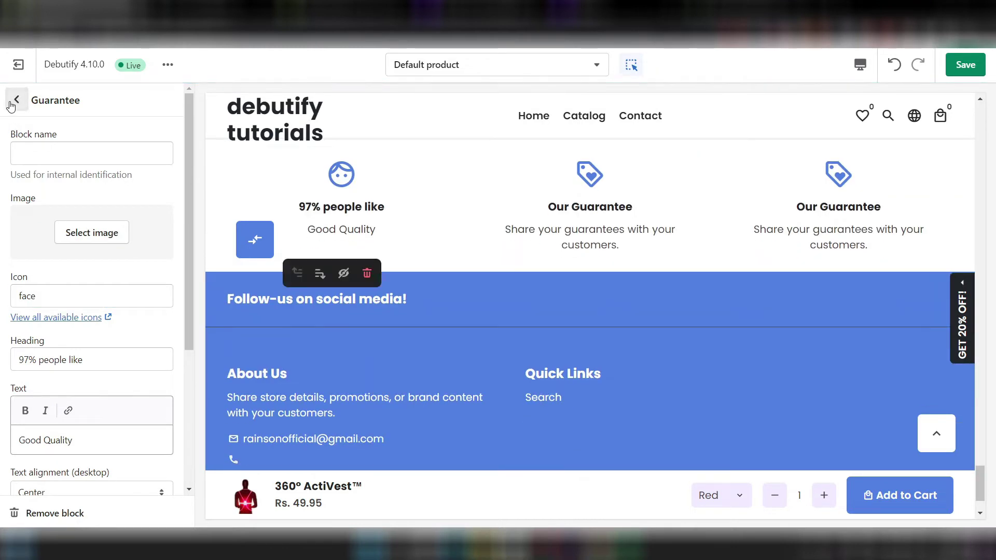
click(14, 100)
- Open the Product Pages section settings and find the media gallery options
scroll(140, 338, down, 2)
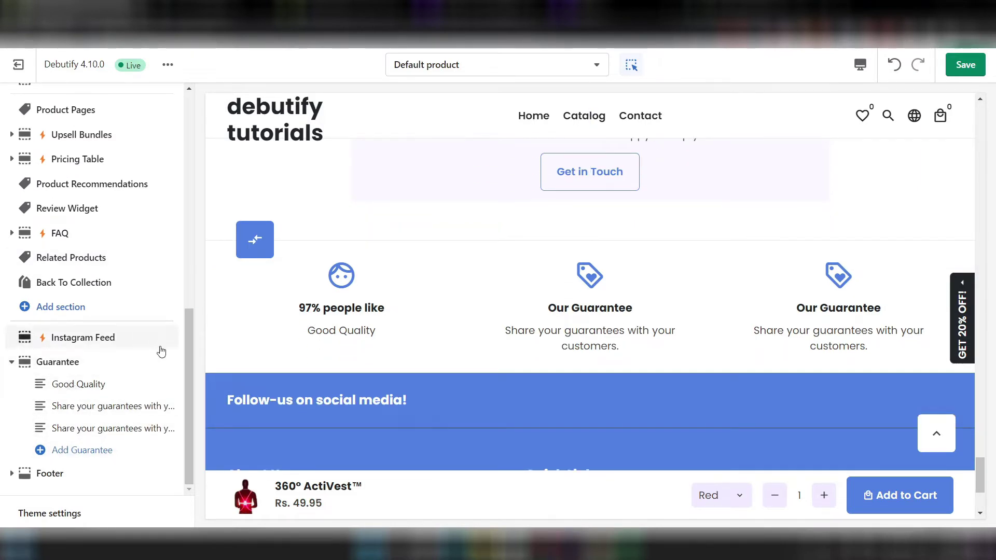
drag(189, 364, 187, 298)
click(52, 266)
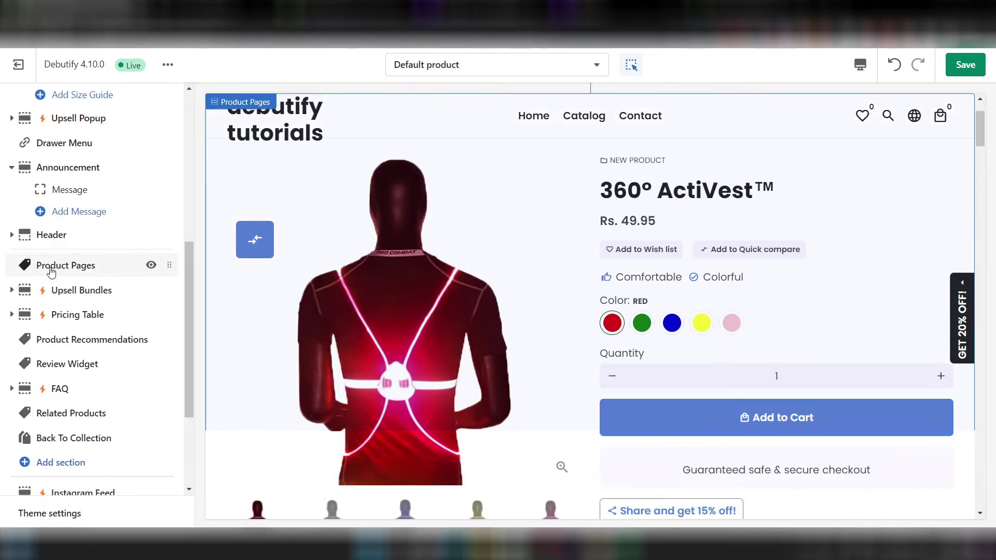
click(51, 268)
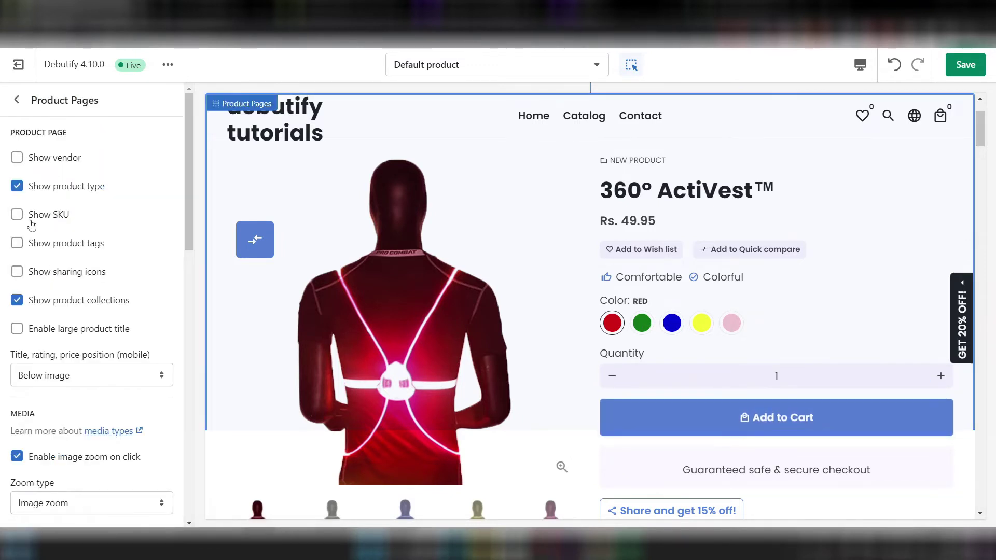
drag(192, 230, 181, 343)
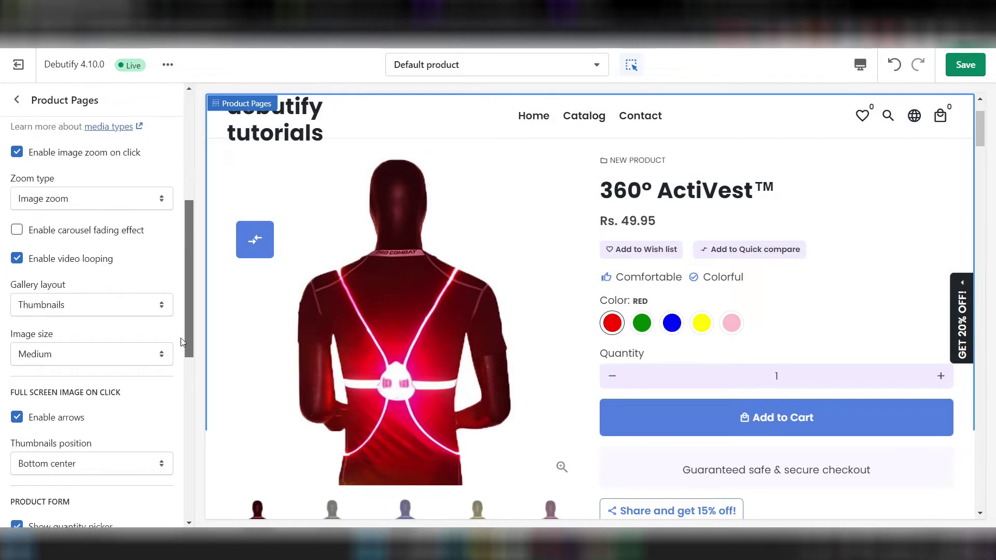
- Try the Stacked gallery layout for the product media and switch it back to Thumbnails
click(122, 305)
click(97, 320)
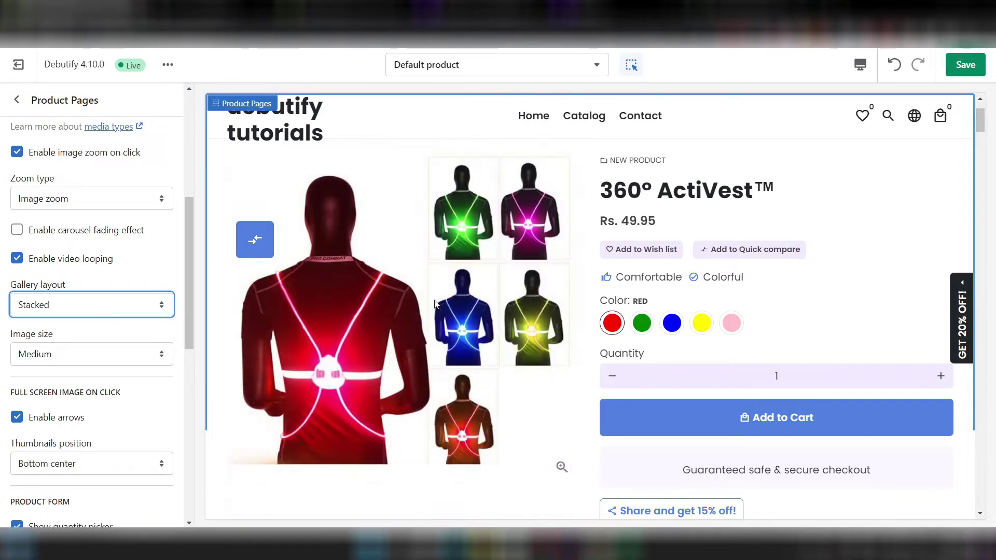
click(99, 312)
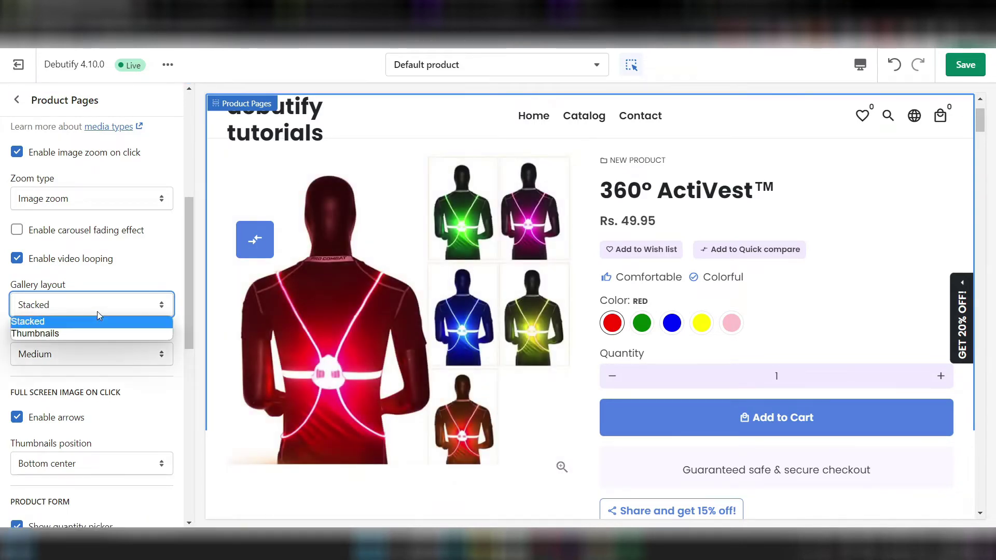
click(74, 338)
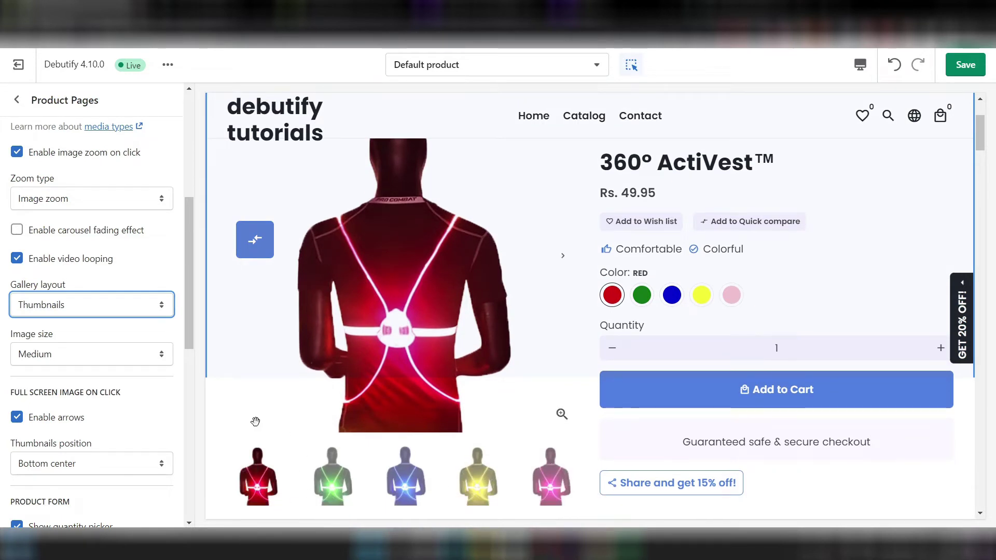
- Set the product gallery's image size to Small
click(128, 353)
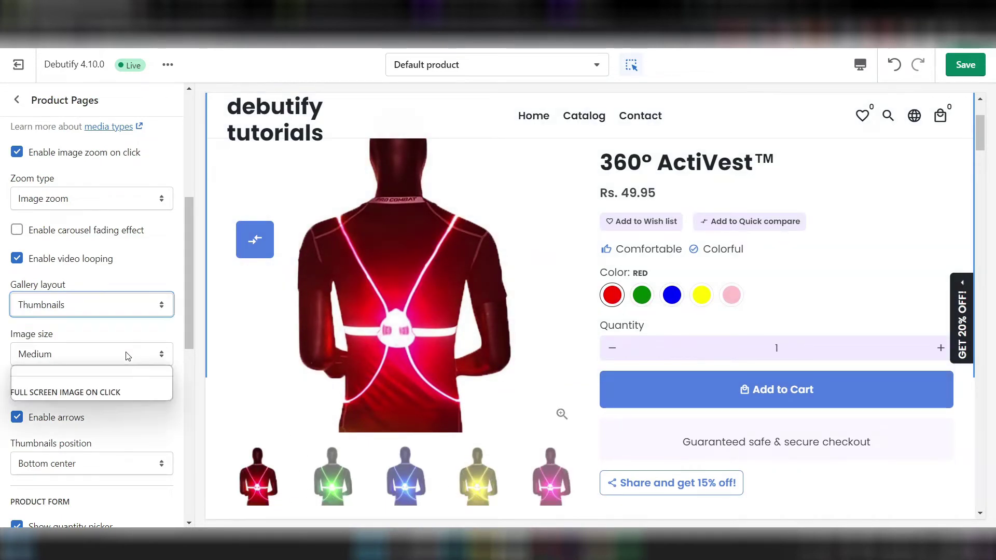
click(106, 378)
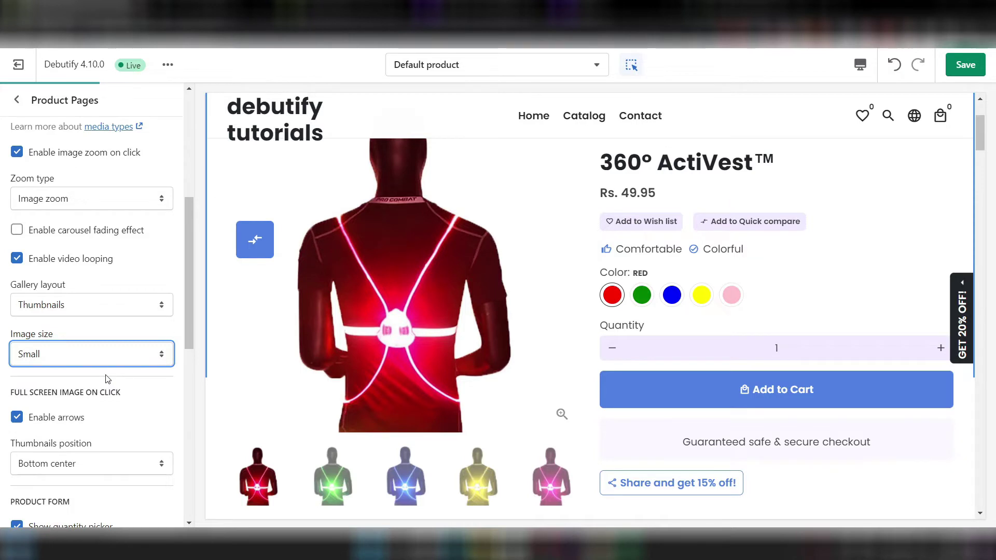
key(Tab)
key(Tab)
key(Tab)
key(Tab)
- Set the product description's position to Under add-to-cart button and review the description in the preview
drag(186, 344, 181, 433)
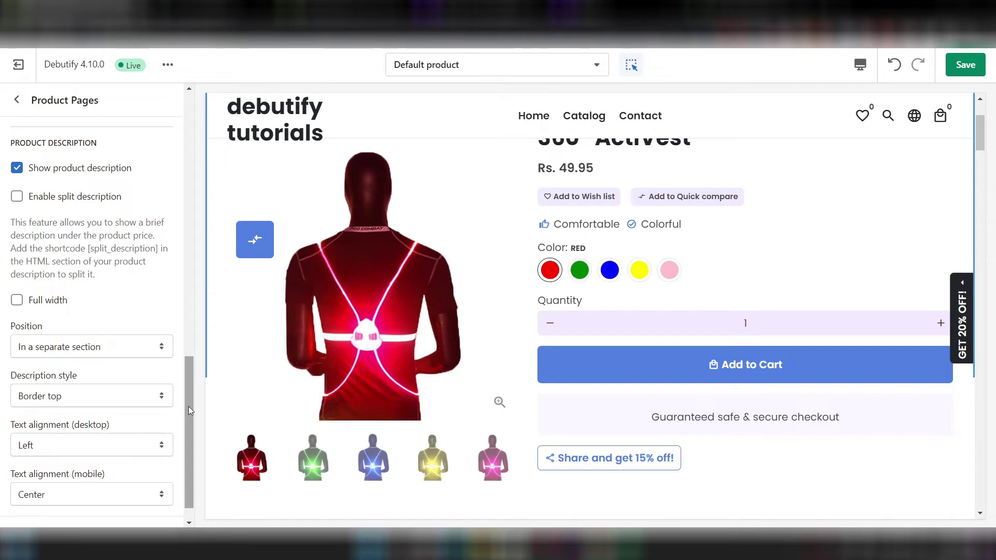
click(50, 356)
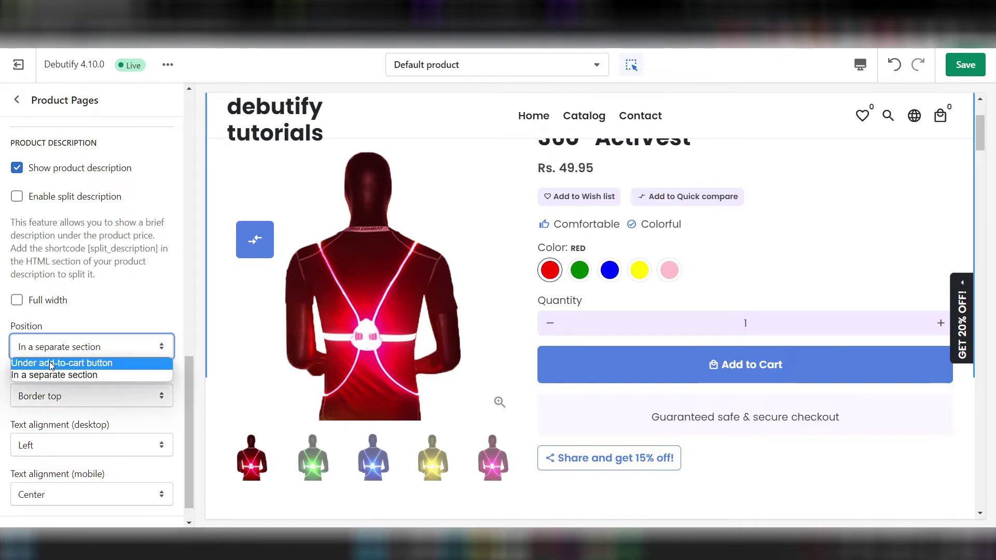
click(50, 363)
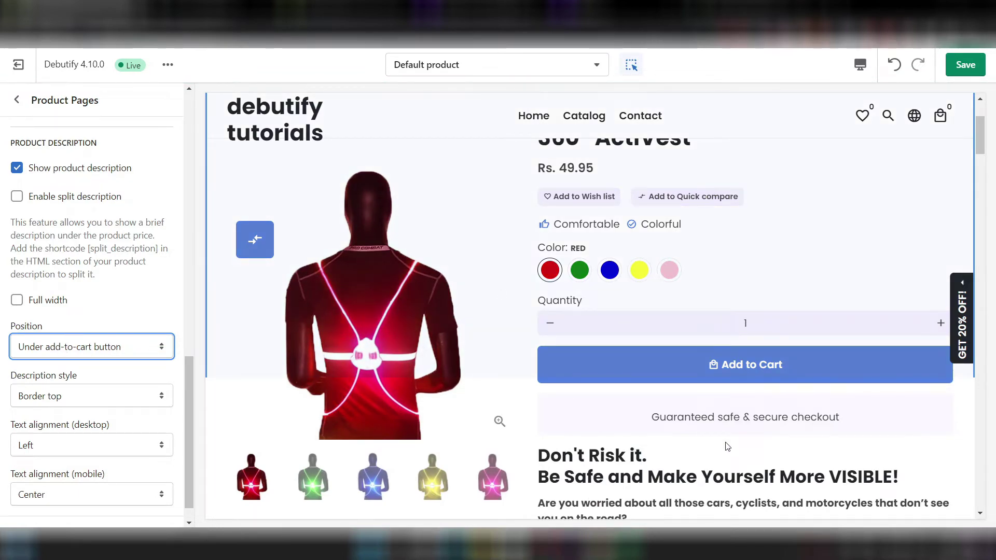
scroll(725, 442, down, 8)
scroll(725, 440, up, 5)
scroll(725, 431, down, 8)
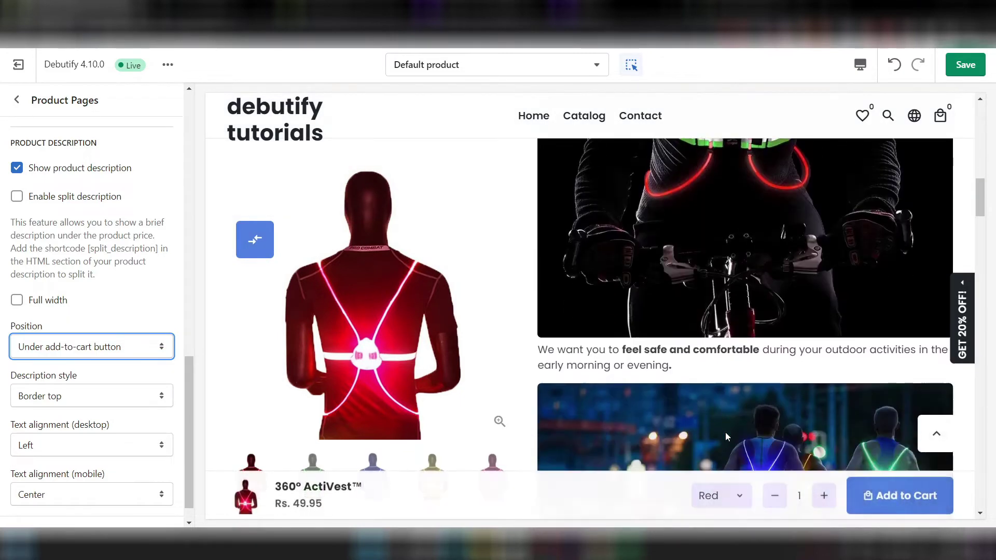
scroll(725, 432, down, 10)
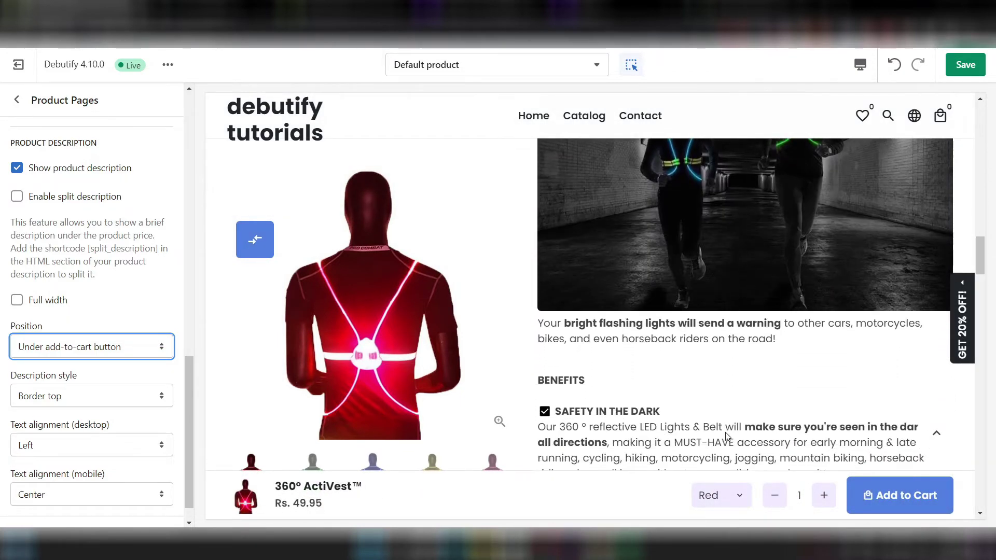
scroll(726, 436, down, 3)
scroll(815, 324, up, 2)
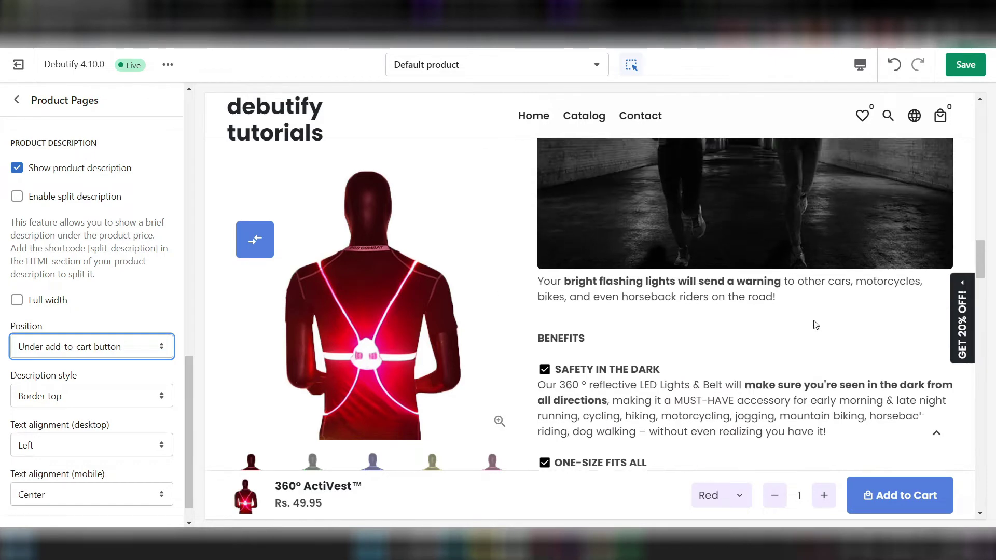
scroll(815, 324, up, 6)
- Set the product description's position back to In a separate section and check it in the preview
click(149, 347)
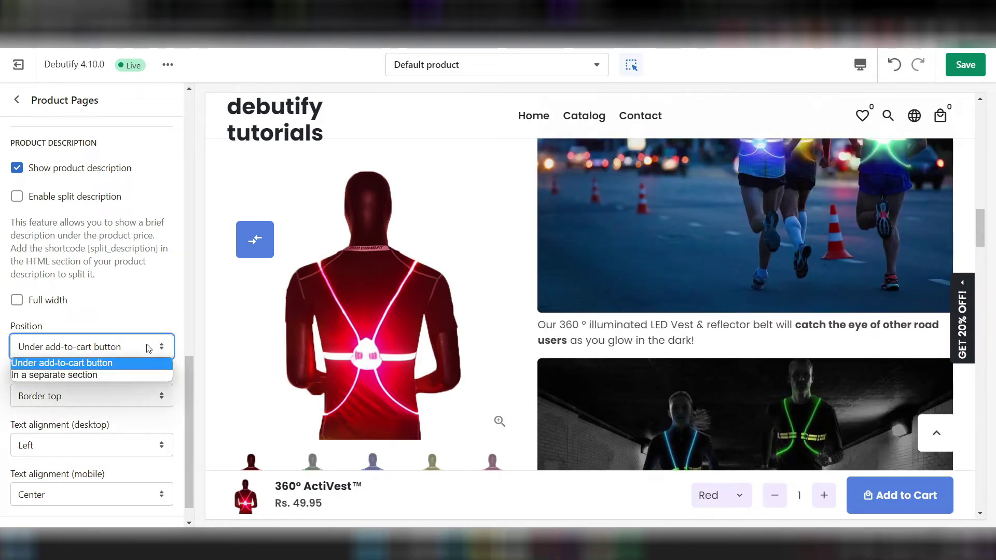
click(104, 374)
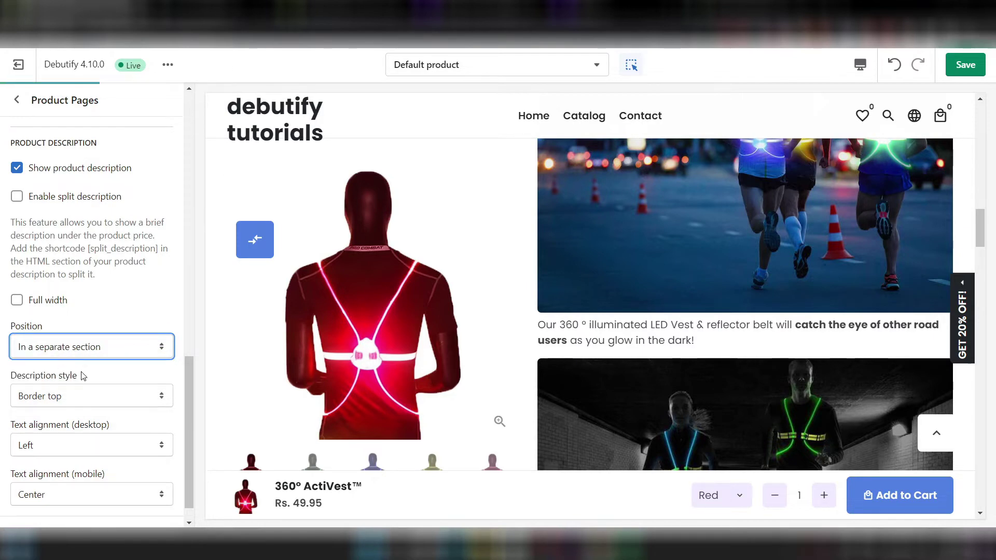
scroll(576, 358, up, 10)
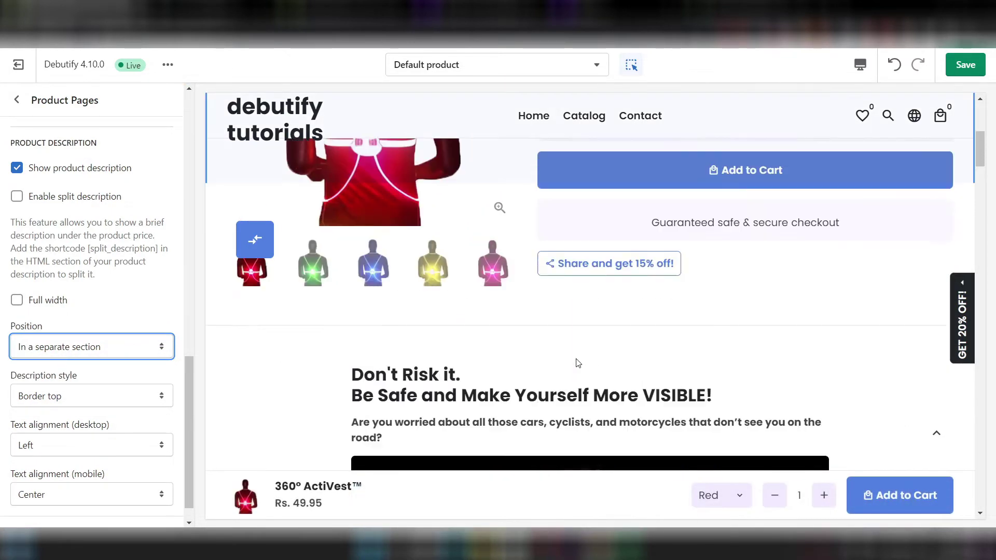
scroll(384, 283, down, 7)
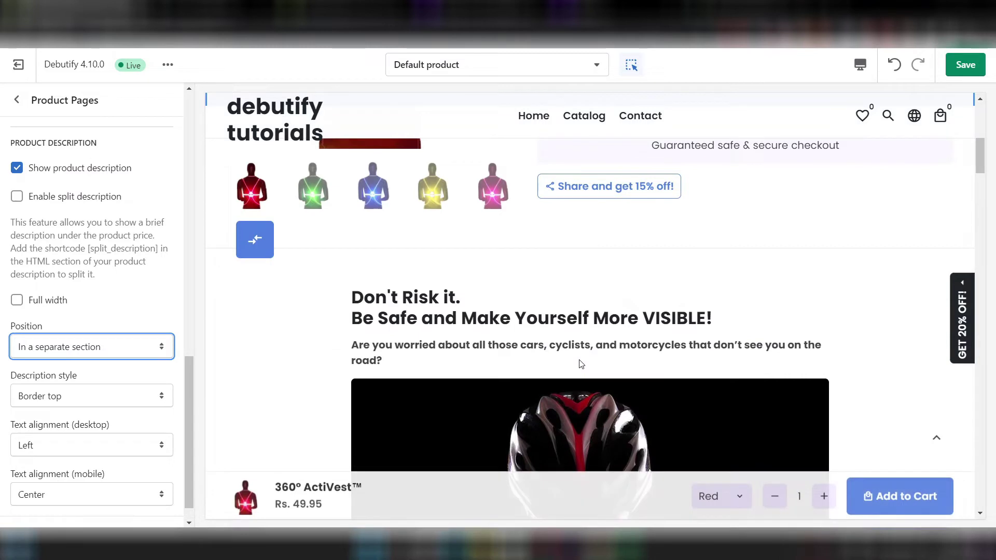
scroll(503, 269, down, 5)
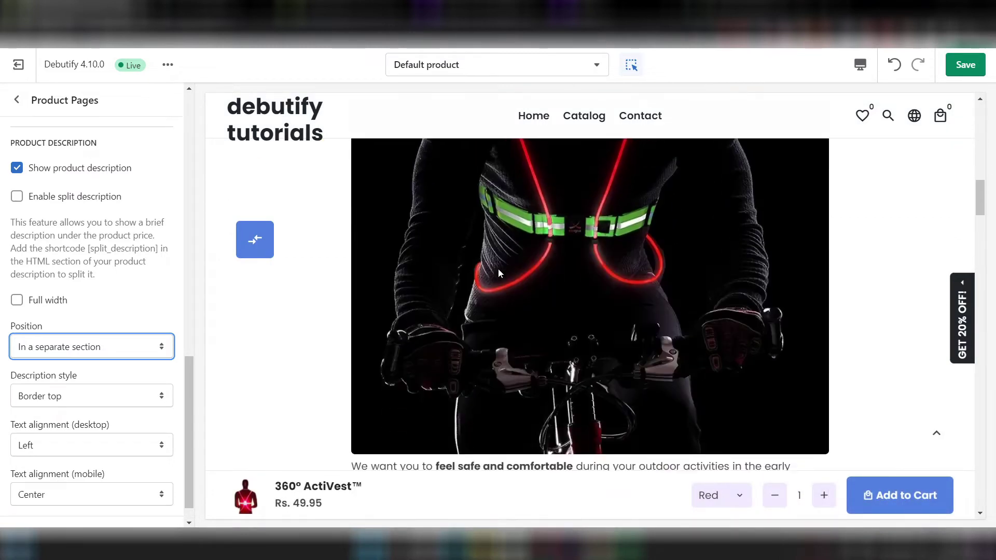
scroll(85, 382, down, 1)
click(66, 426)
click(66, 426)
- Return to the section list and add a Slideshow section below Back To Collection
scroll(67, 426, up, 4)
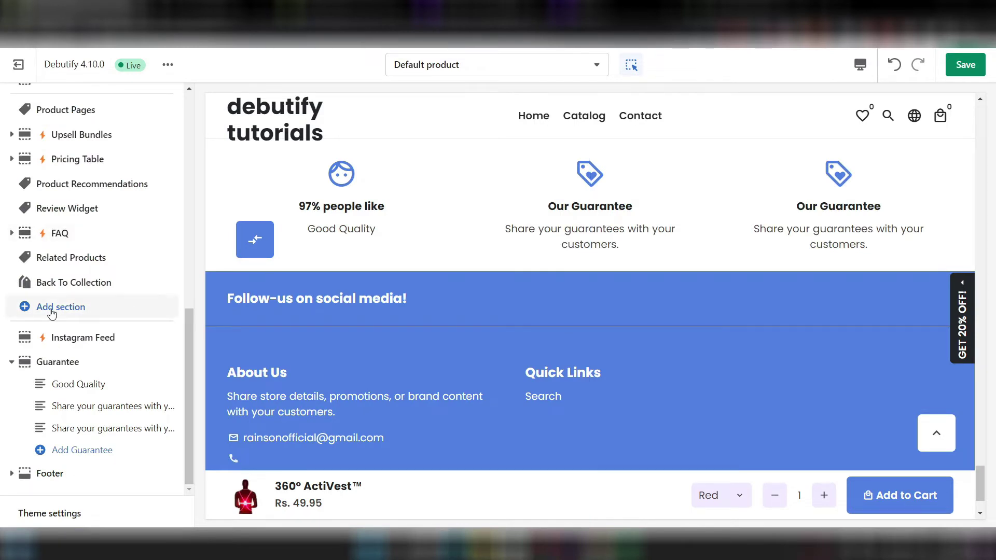
click(51, 309)
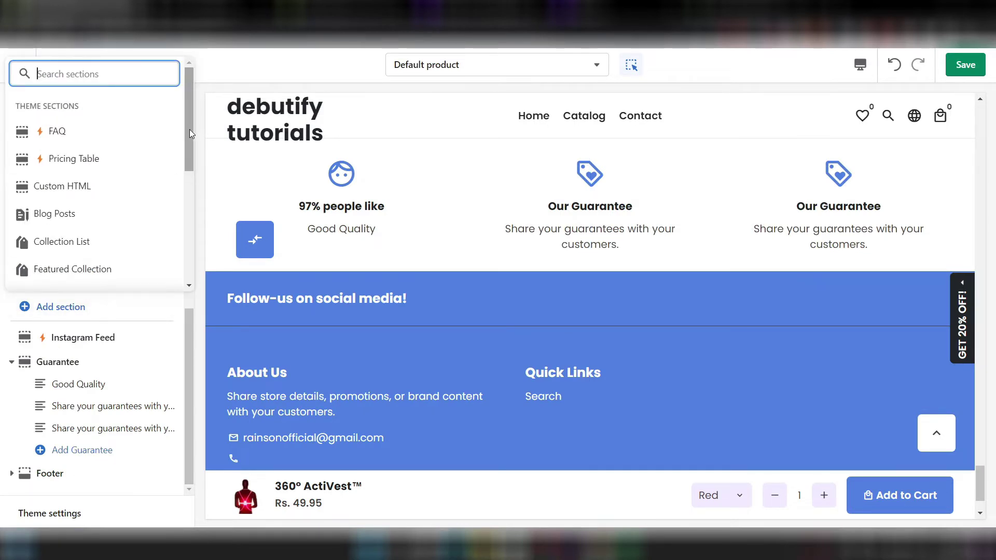
drag(190, 134, 188, 211)
click(90, 222)
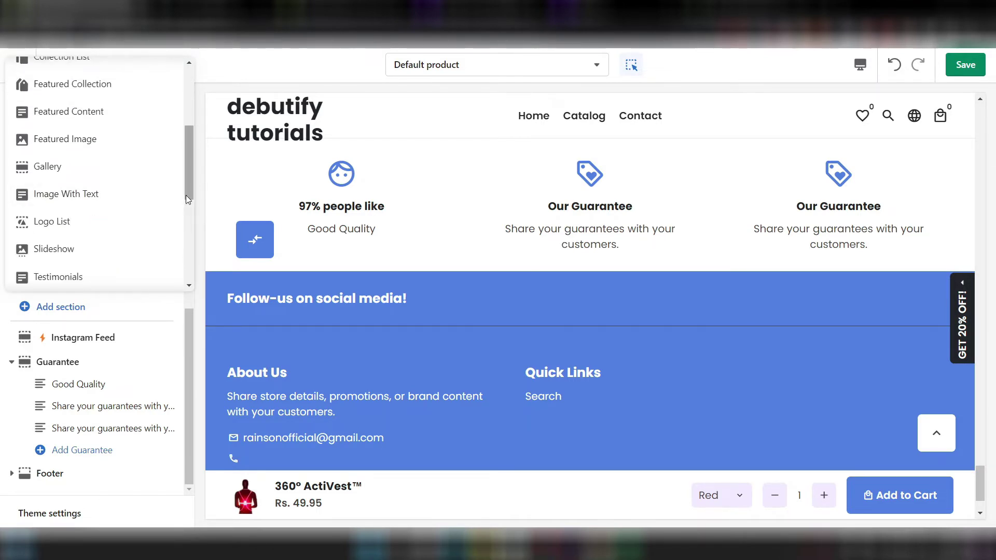
drag(186, 195, 190, 257)
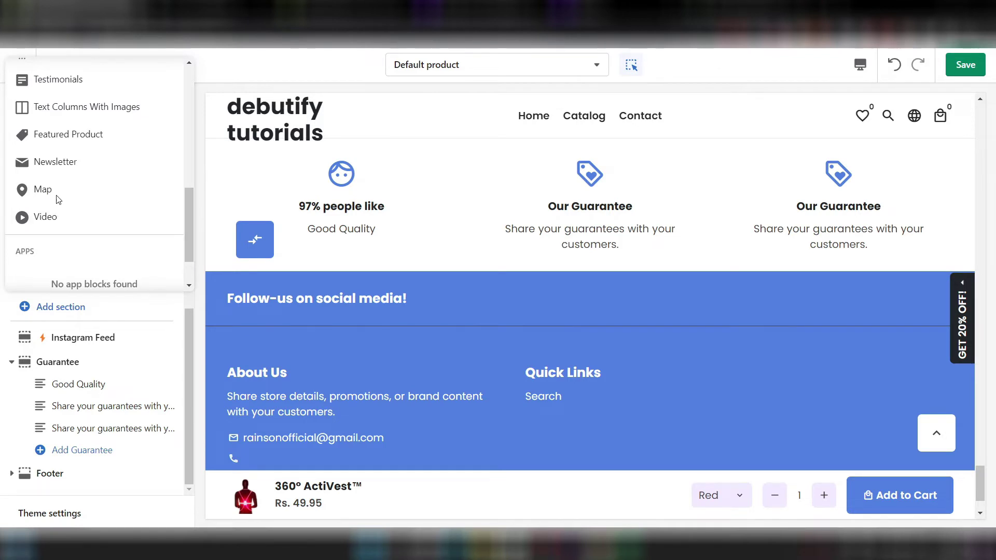
drag(184, 216, 185, 180)
click(113, 161)
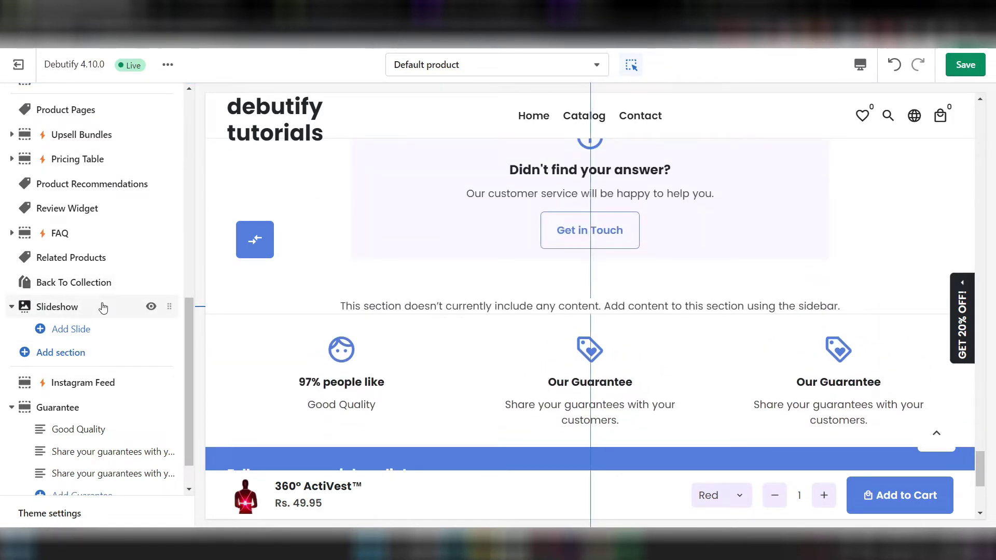
- Review the Slideshow section's settings, add a slide to it and open the slide's settings
click(103, 308)
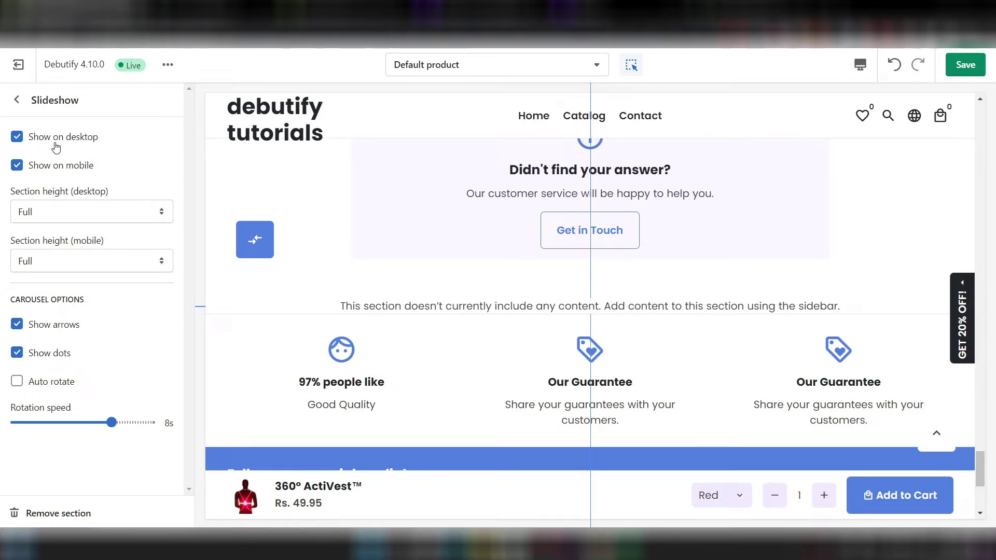
click(16, 100)
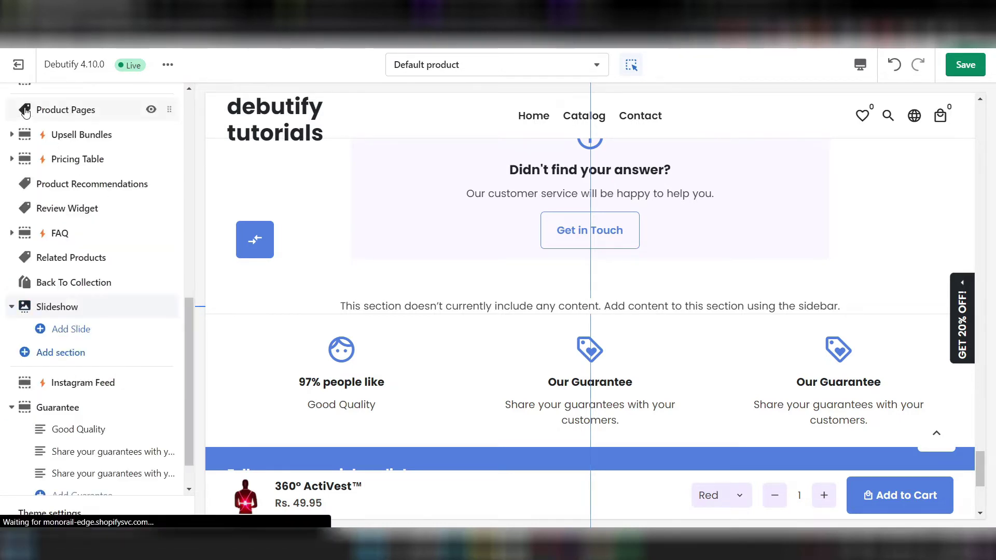
click(89, 338)
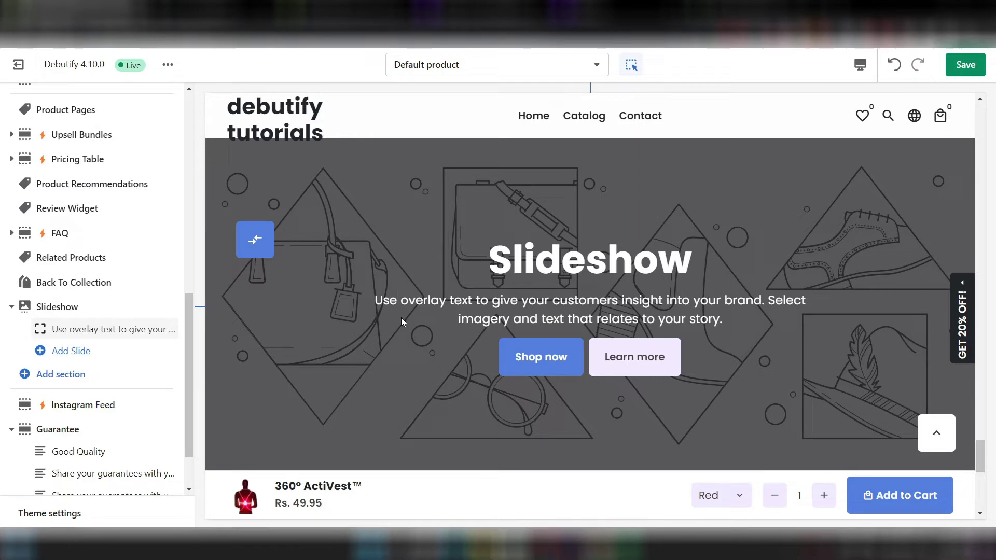
click(79, 332)
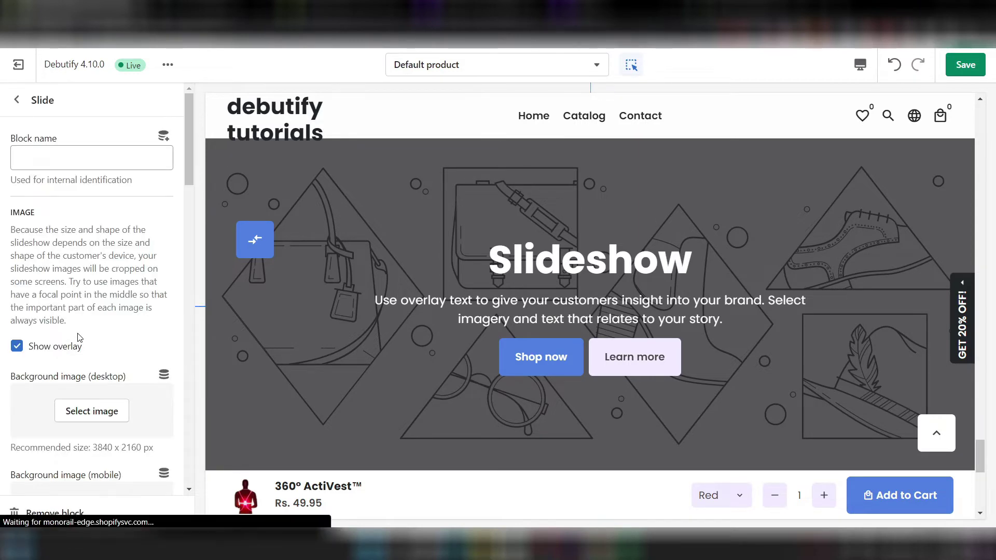
- Review the slide's link and background video settings and return to the section list
drag(185, 166, 188, 275)
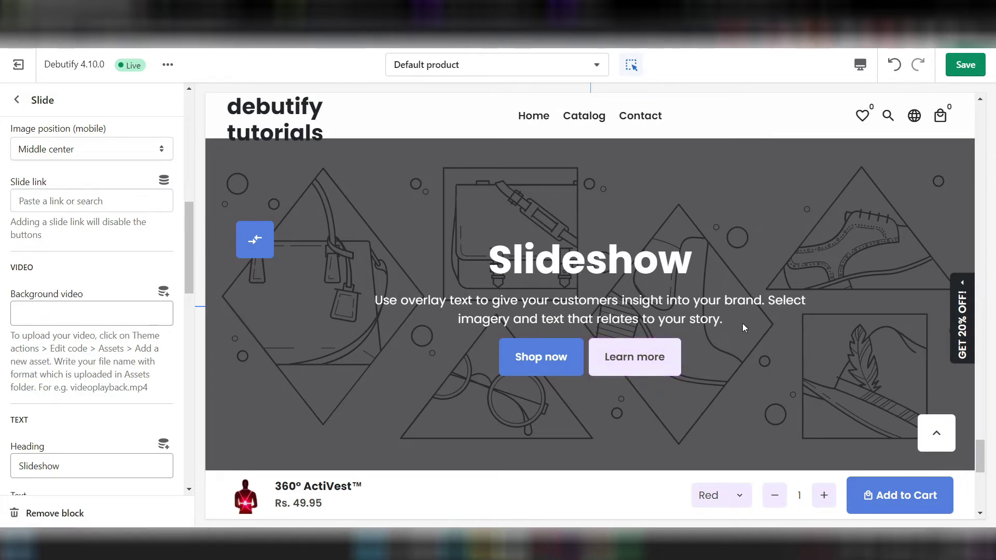
click(16, 310)
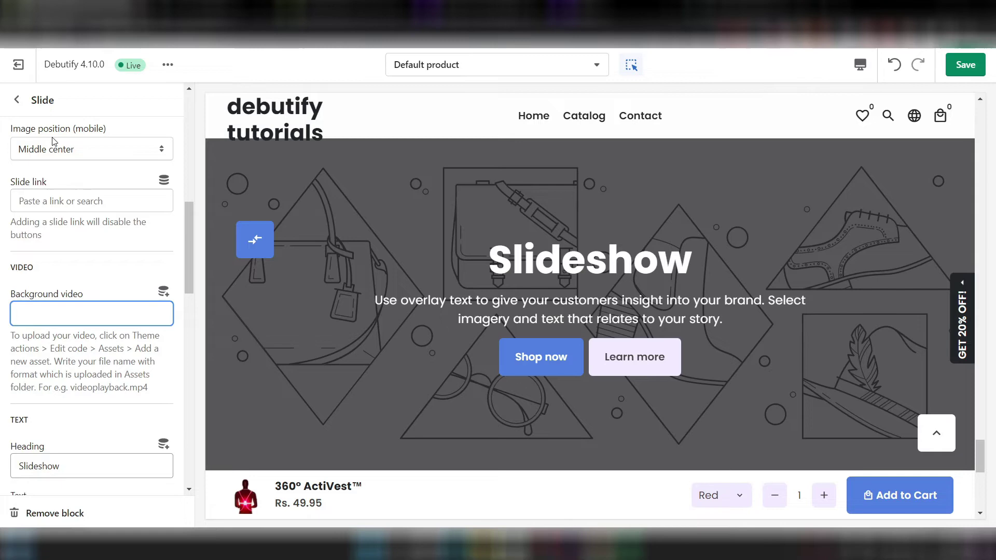
click(17, 100)
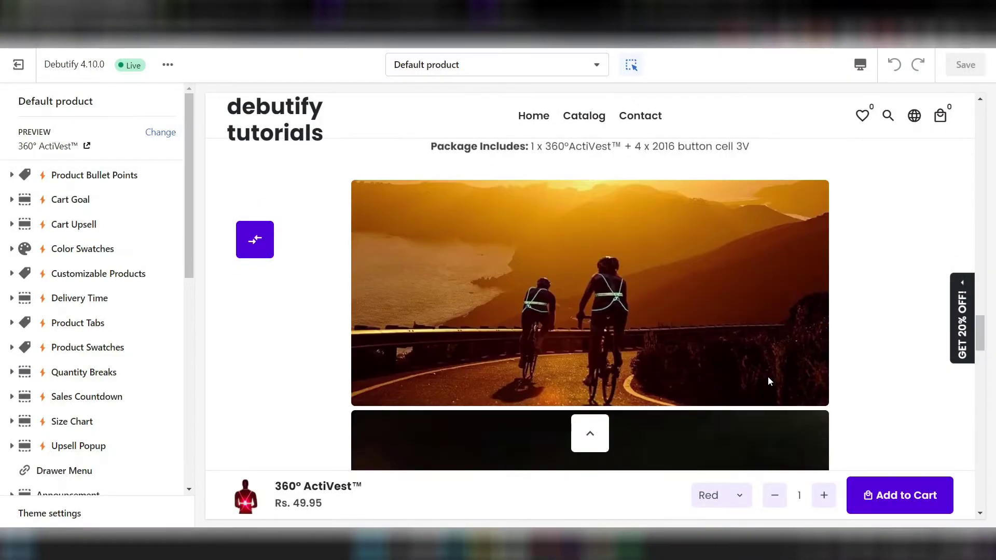
- Look through the product page preview from the description down to the guarantees and footer
scroll(768, 376, down, 15)
scroll(770, 379, down, 20)
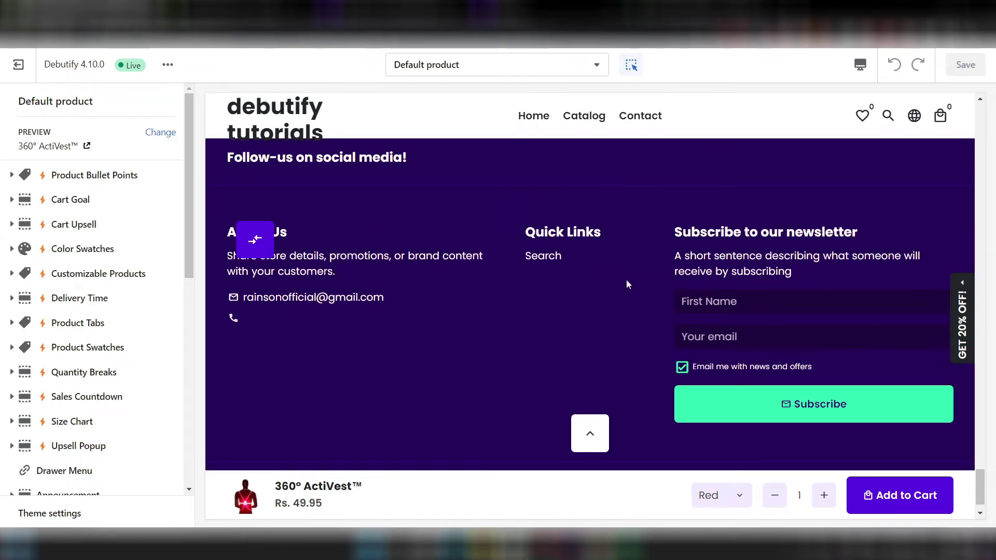
scroll(664, 297, up, 3)
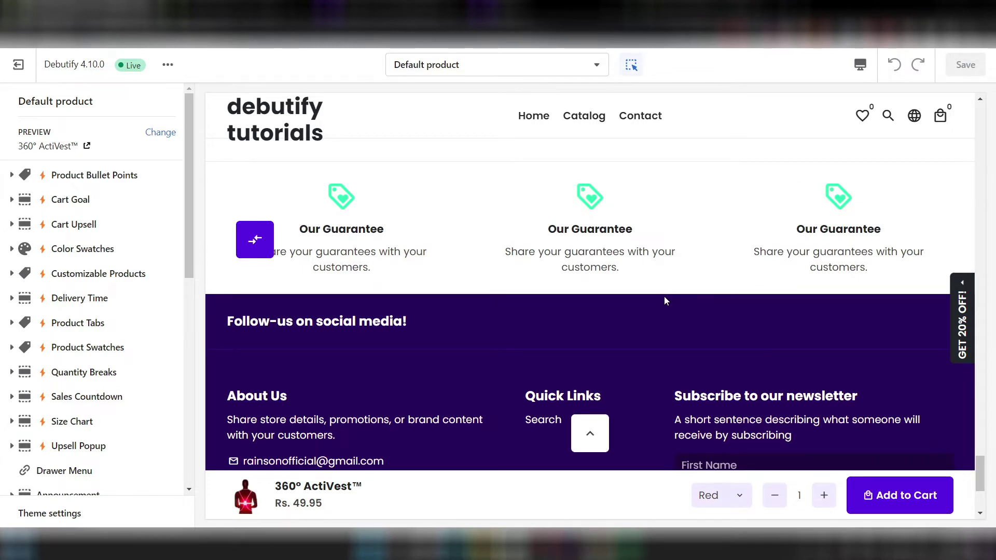
scroll(93, 363, down, 10)
- Open the theme-wide color settings and set the Announcement background to #4F80E2
click(72, 514)
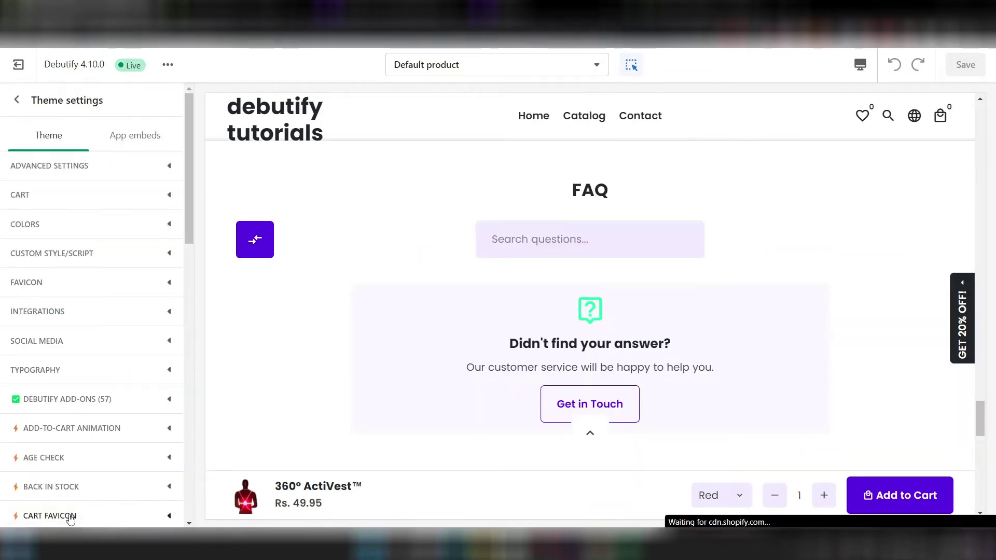
click(53, 232)
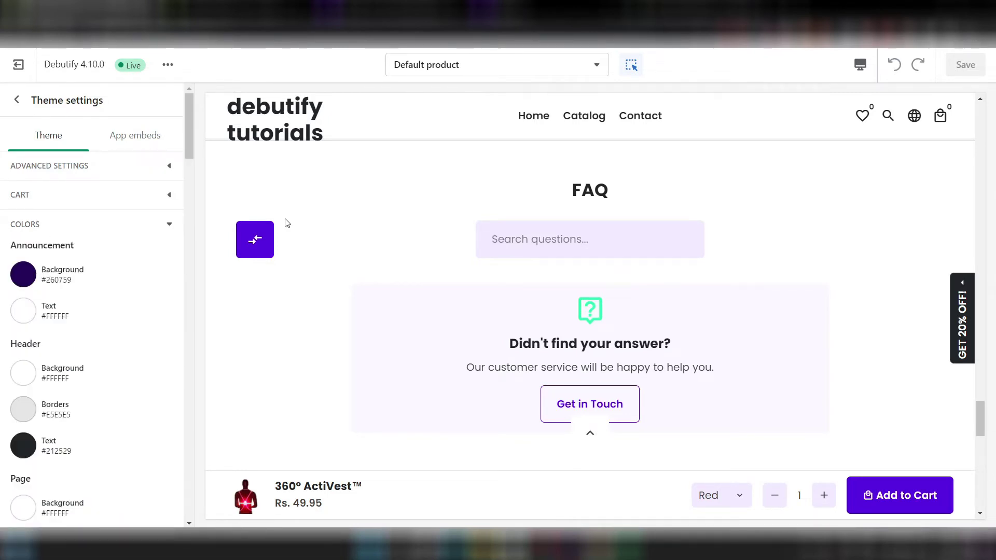
scroll(562, 203, up, 15)
scroll(563, 211, up, 15)
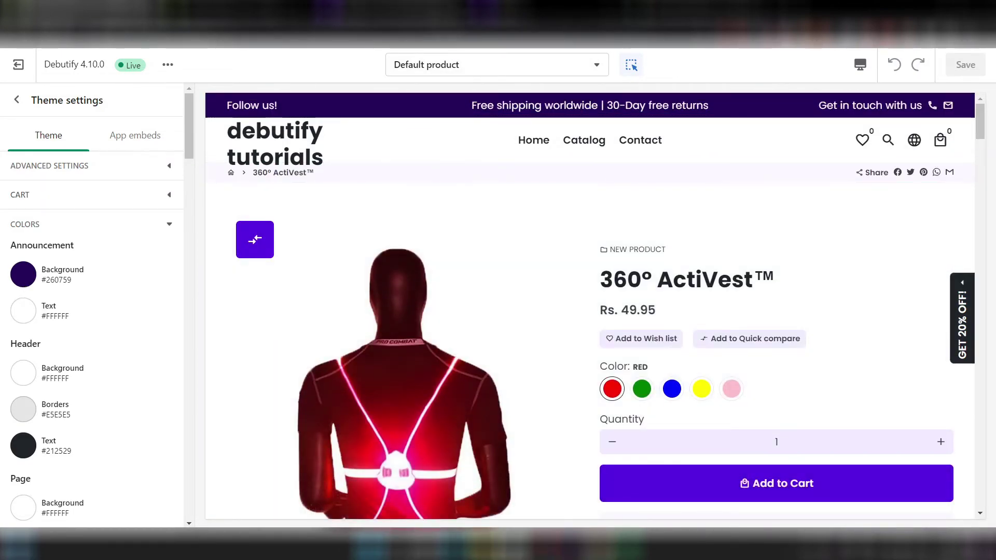
click(30, 282)
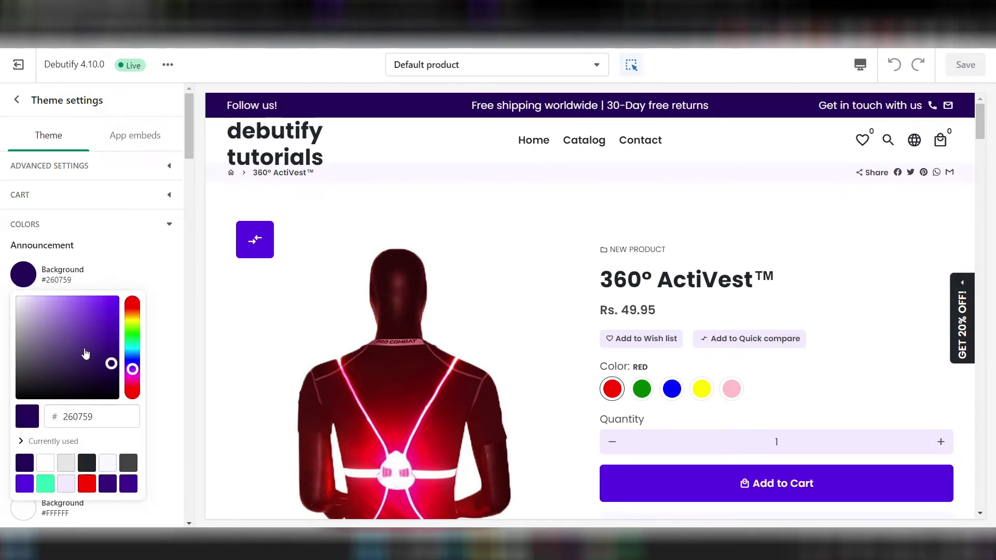
click(136, 351)
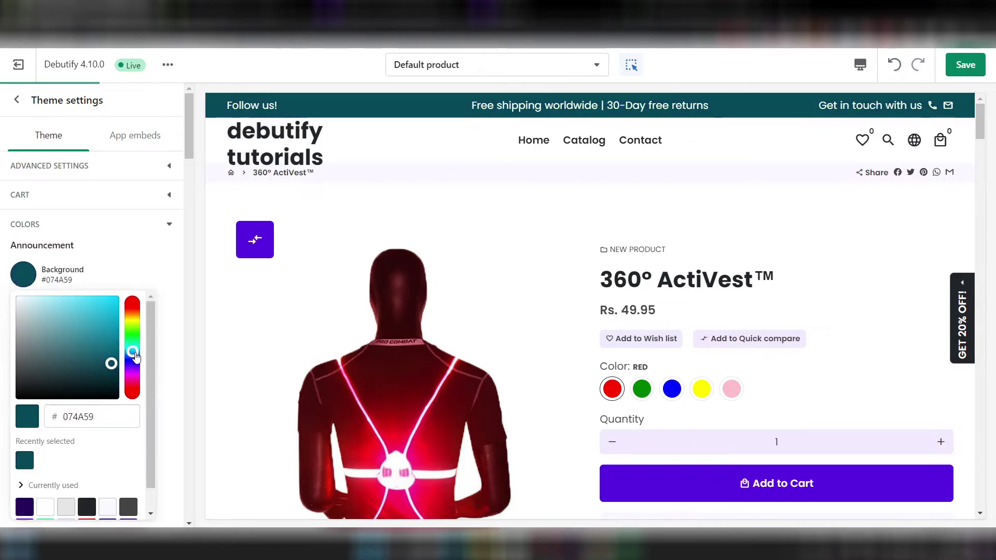
click(135, 359)
click(82, 309)
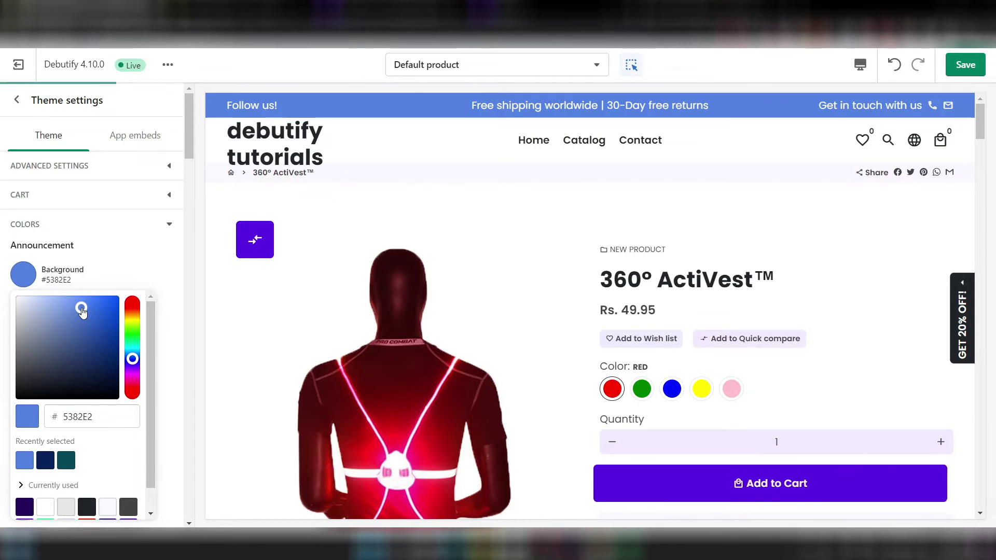
click(150, 233)
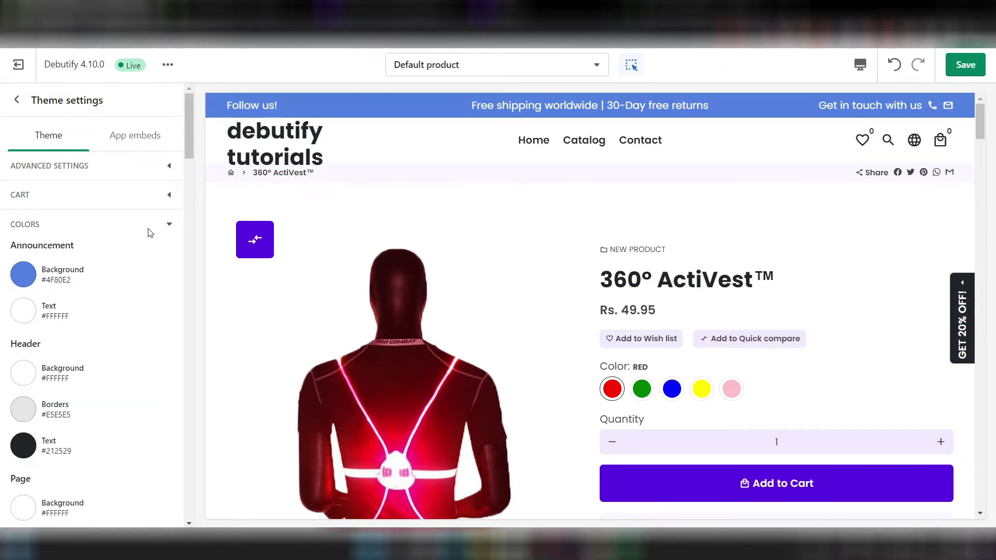
- Set the Page color for Buttons to #4F80E2 and check the buttons in the product page preview
scroll(114, 314, down, 2)
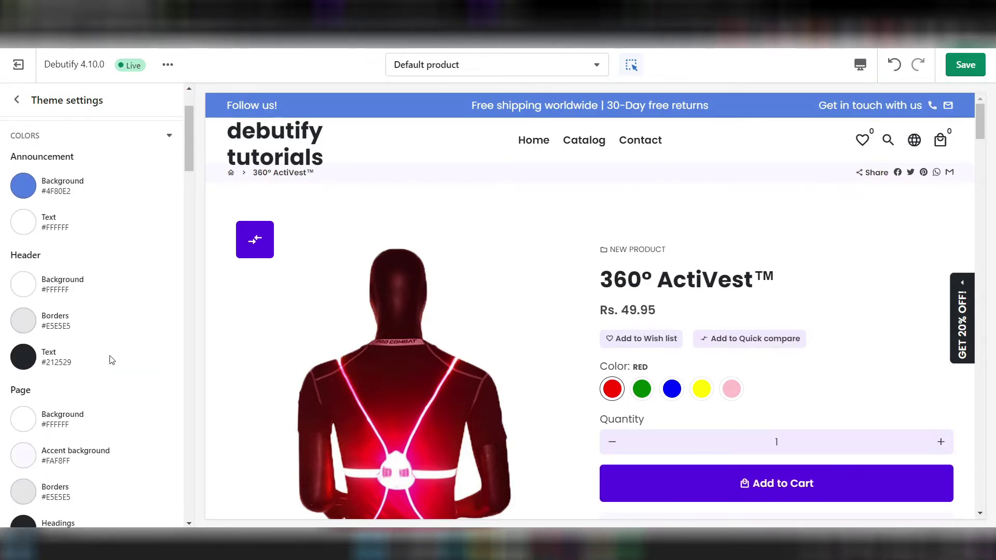
scroll(111, 358, down, 5)
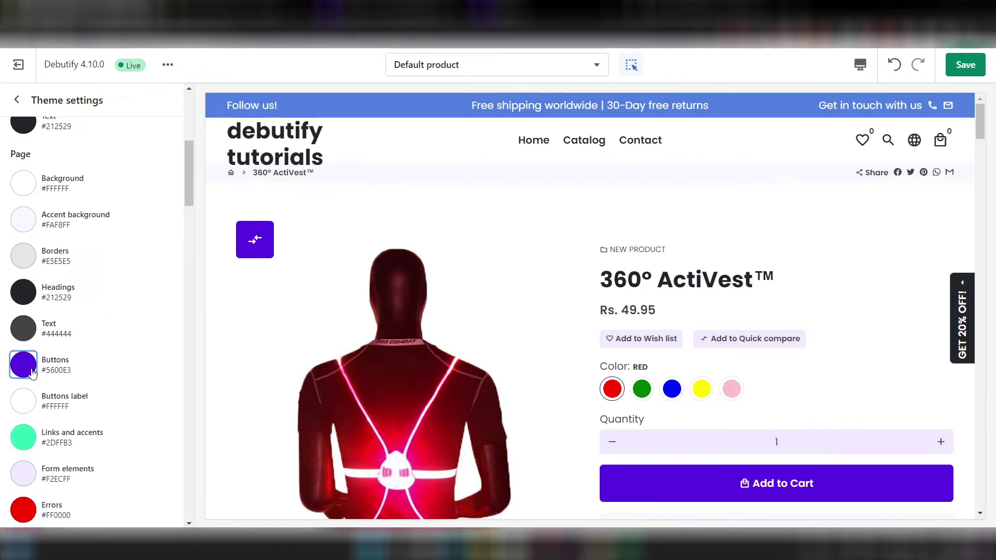
click(23, 364)
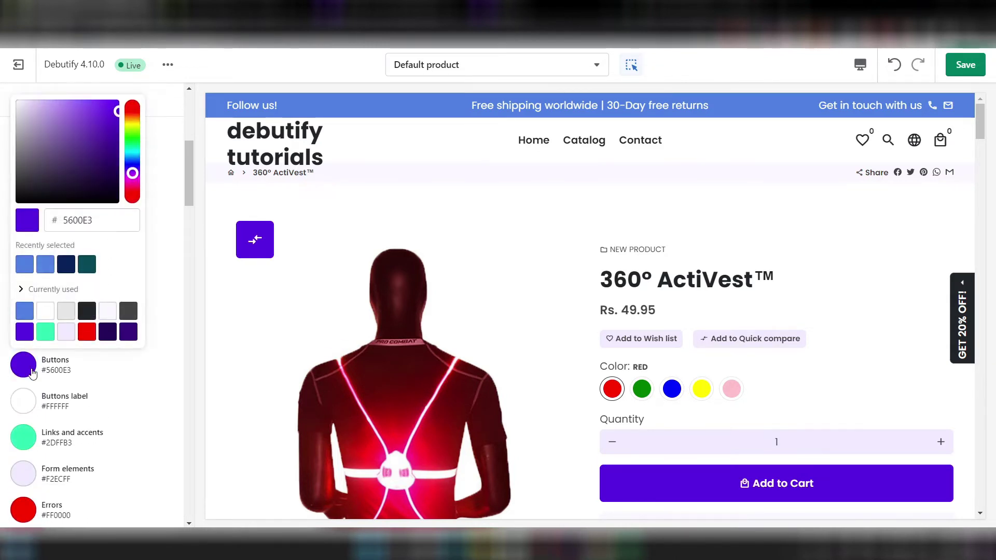
click(26, 267)
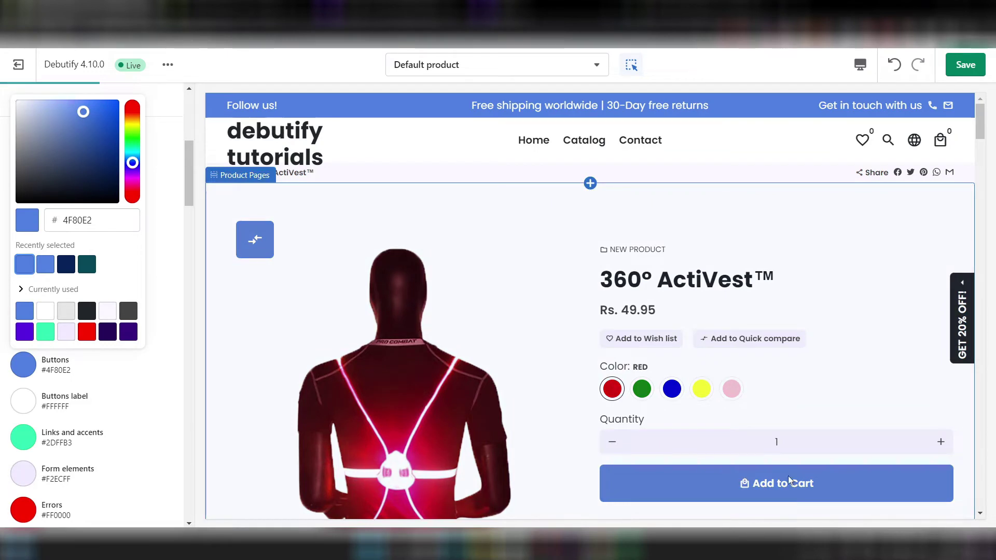
scroll(726, 415, down, 5)
scroll(140, 388, down, 1)
scroll(140, 388, down, 3)
click(175, 325)
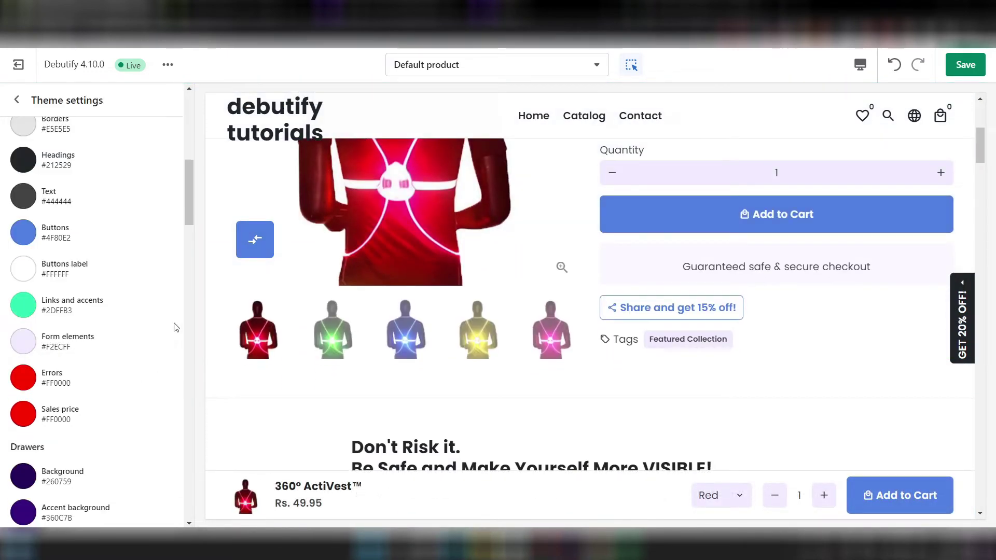
- Set the Page colors for Links and accents and for Sales price to #4F80E2
click(22, 306)
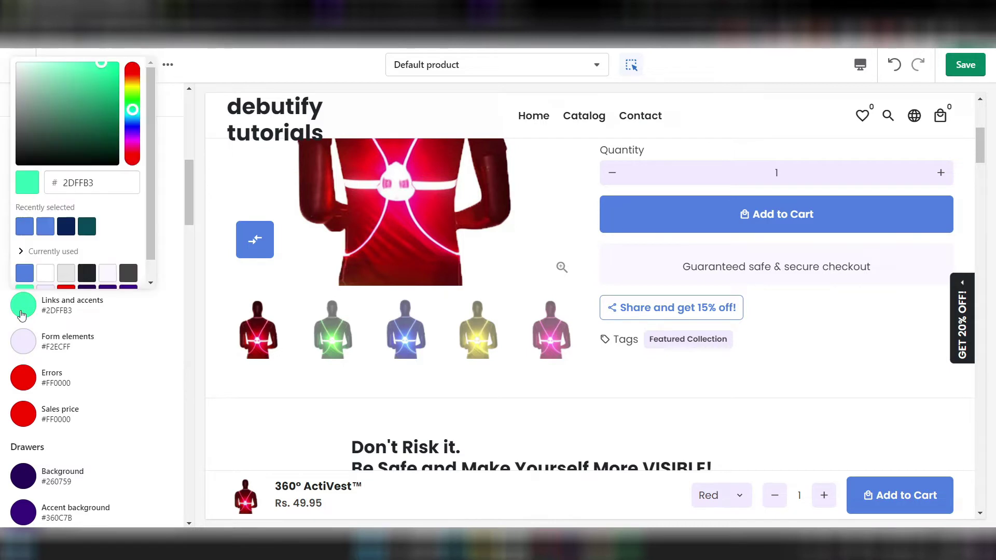
click(24, 226)
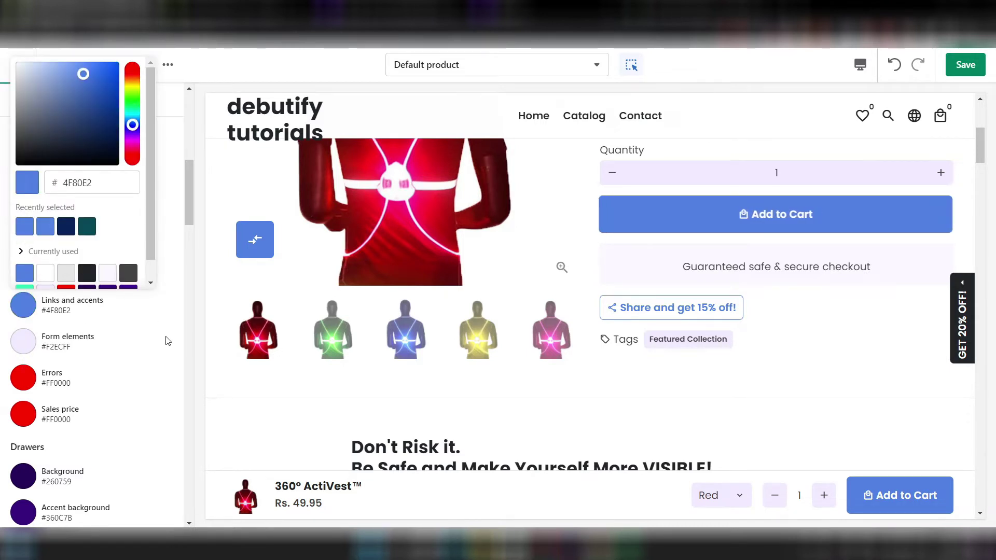
click(57, 342)
scroll(119, 391, down, 2)
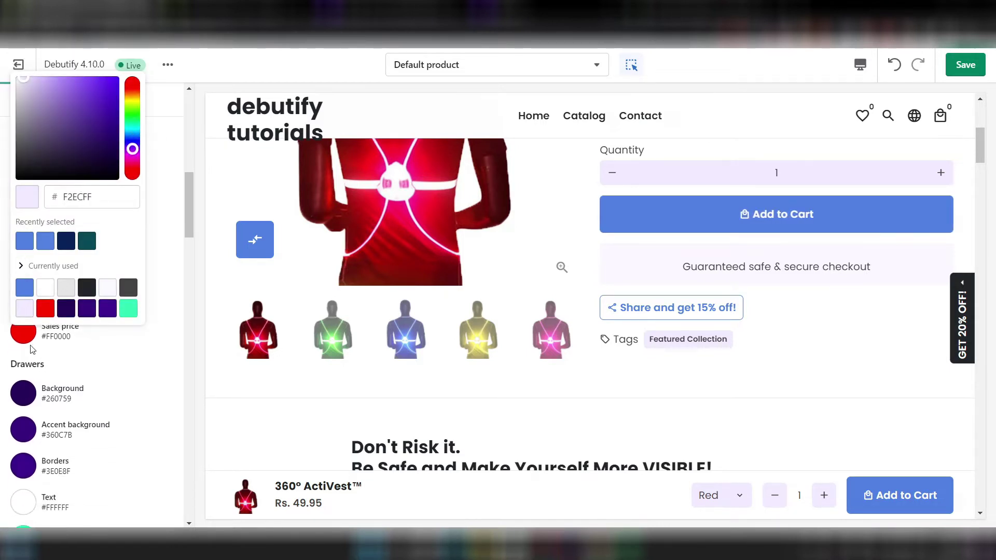
click(24, 338)
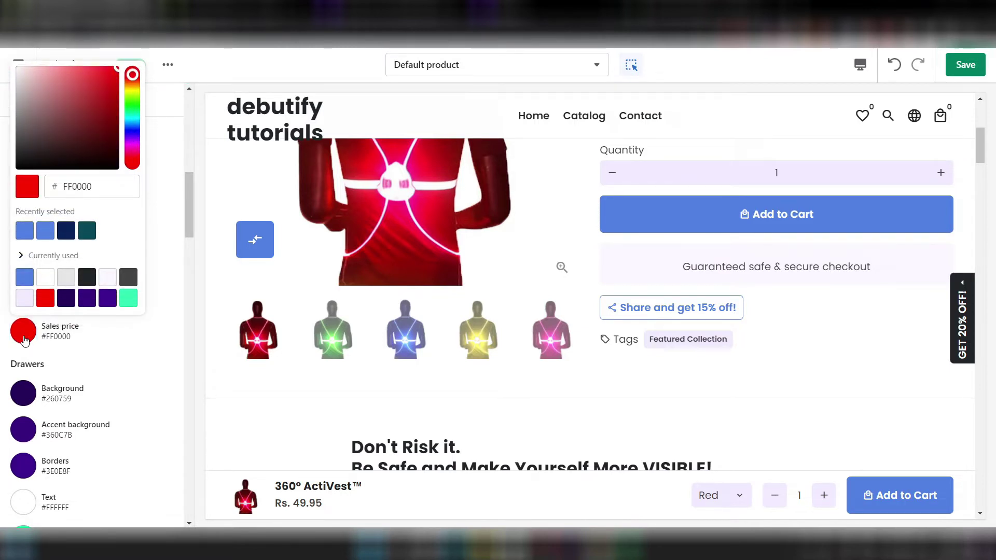
click(26, 231)
scroll(497, 267, up, 5)
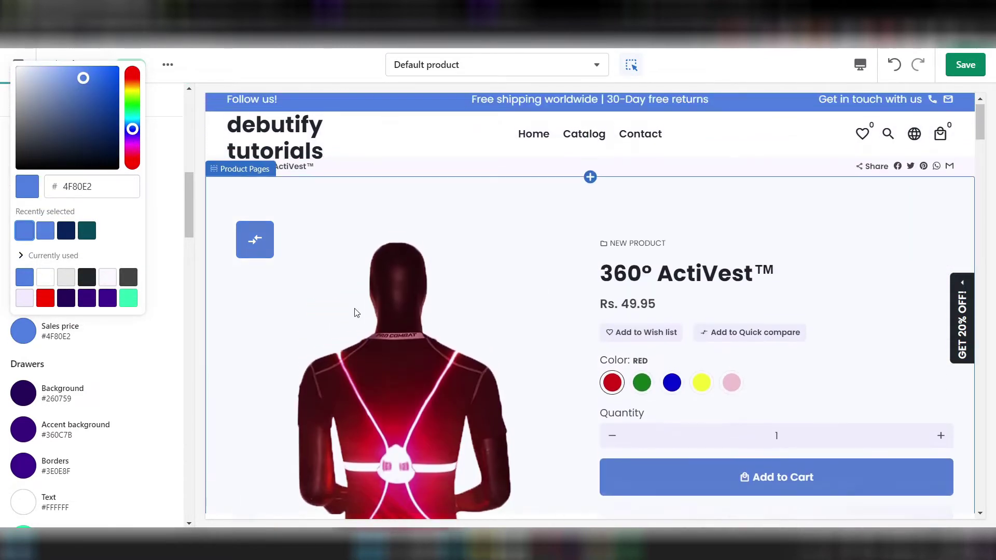
click(172, 233)
scroll(37, 279, down, 2)
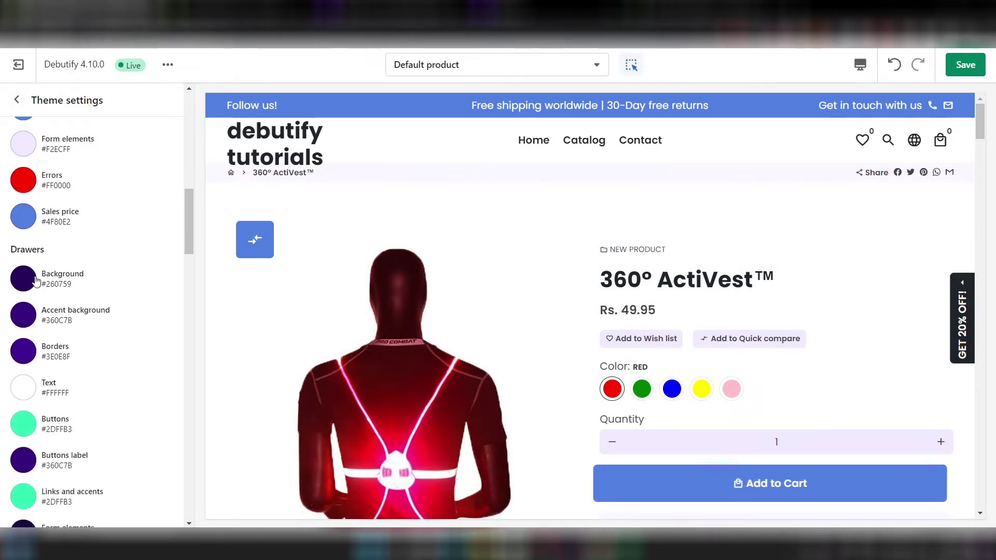
- Switch the preview to mobile view and open the menu drawer and the cart drawer to inspect their colors
click(860, 64)
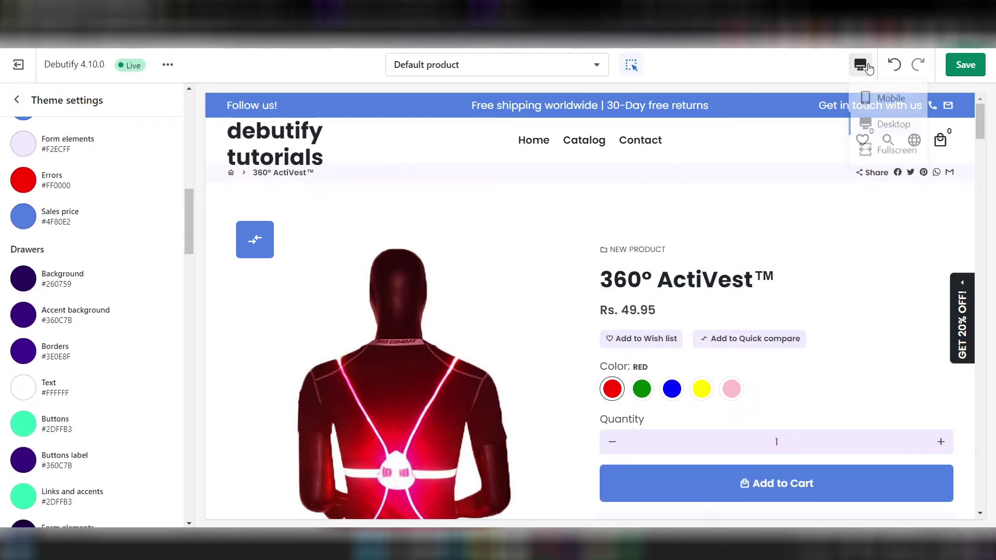
click(866, 112)
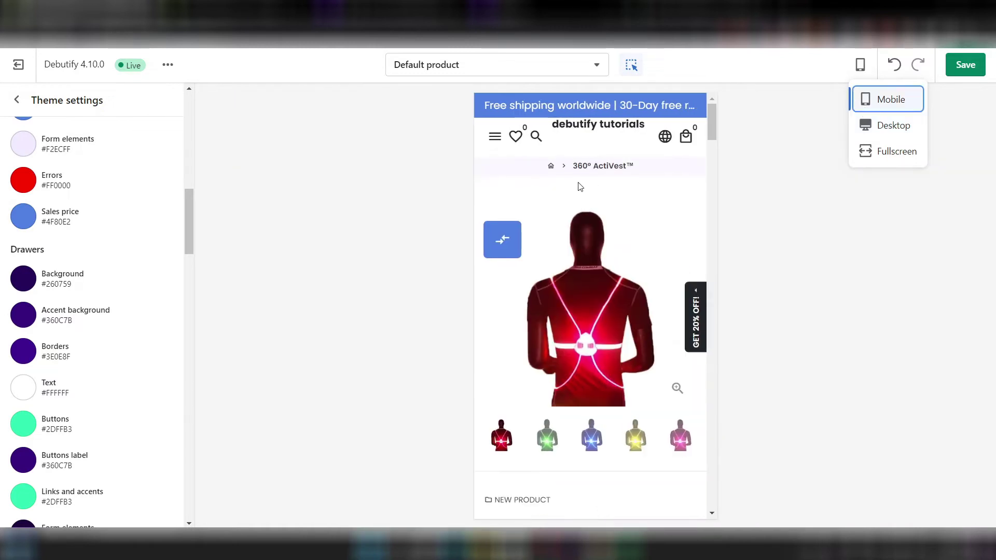
click(494, 138)
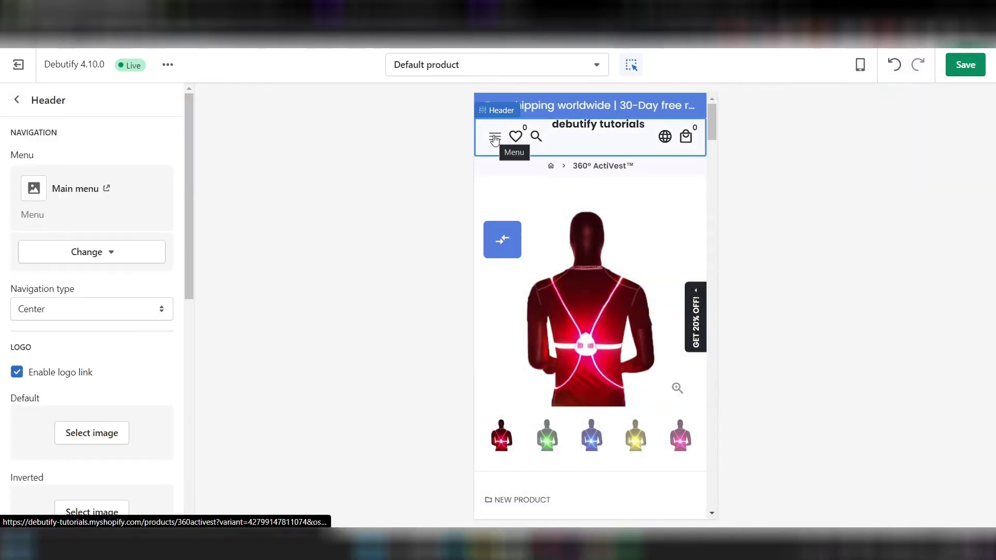
click(494, 138)
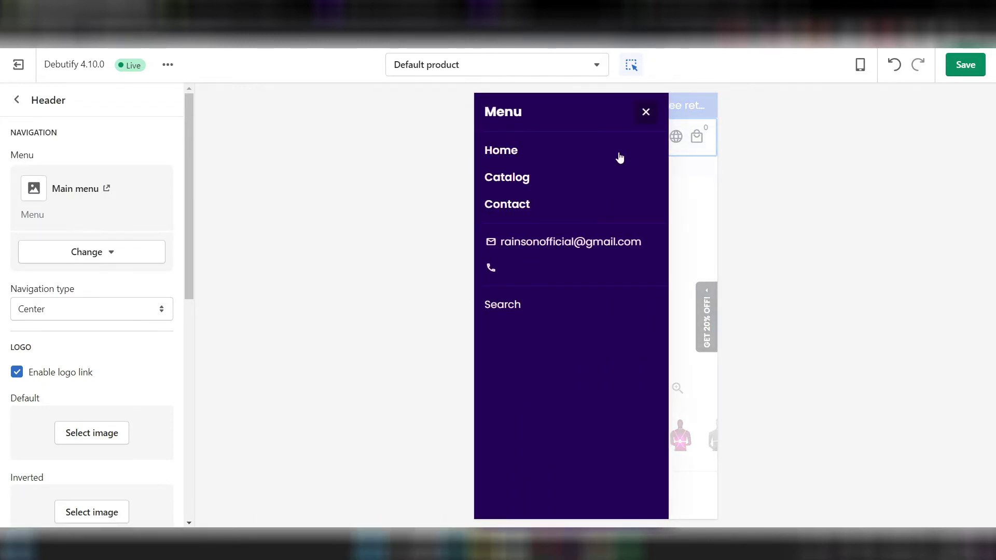
click(640, 119)
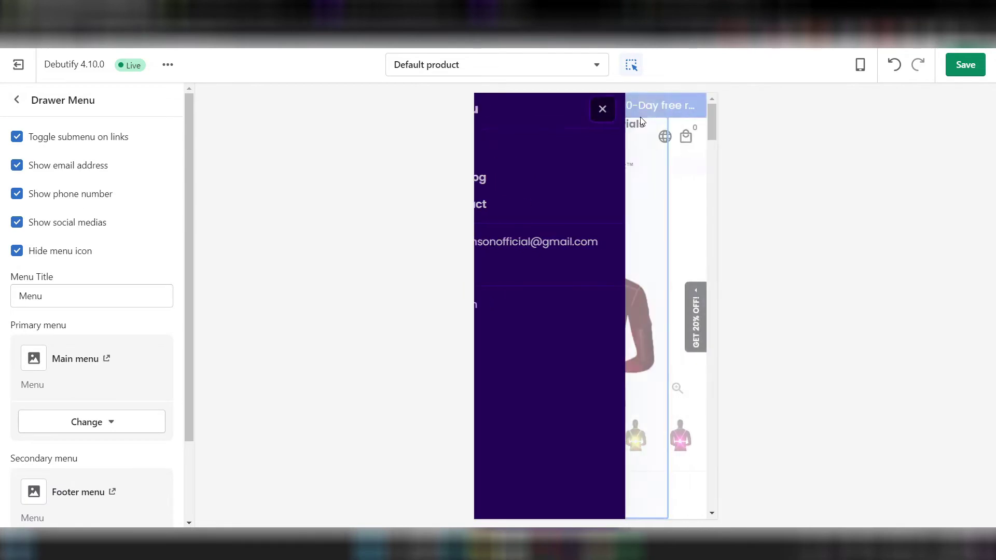
click(684, 139)
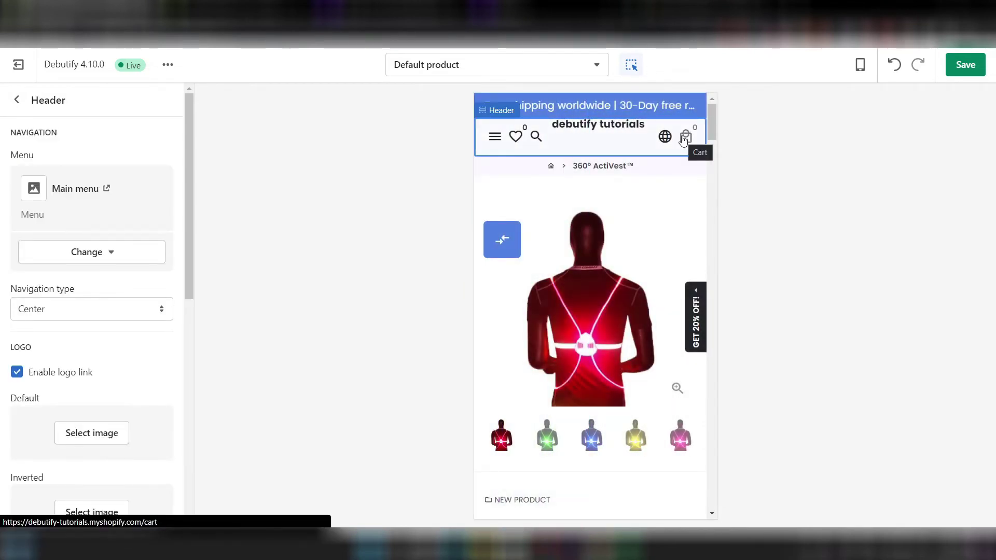
click(685, 139)
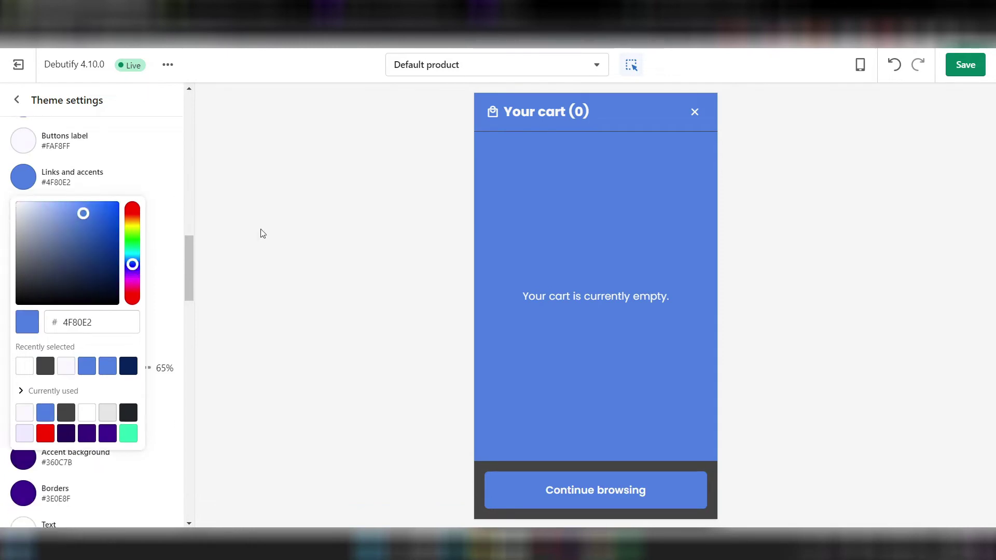
- Set the Drawers colors for Links and accents and Buttons to #FFFFFF, and Buttons label to #4F80E2
click(24, 363)
scroll(56, 151, down, 3)
scroll(89, 256, up, 4)
click(90, 257)
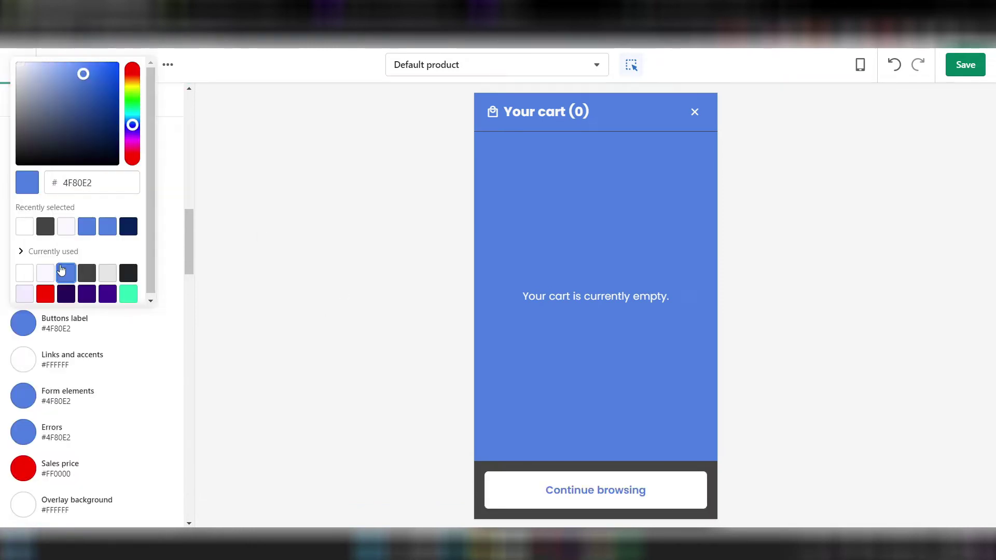
scroll(96, 274, up, 3)
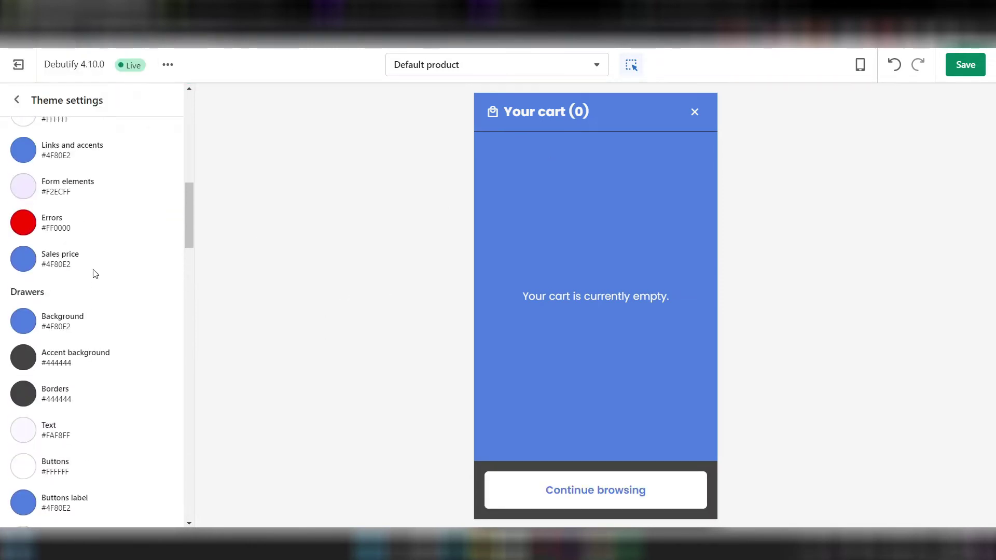
scroll(96, 273, down, 3)
scroll(104, 311, down, 3)
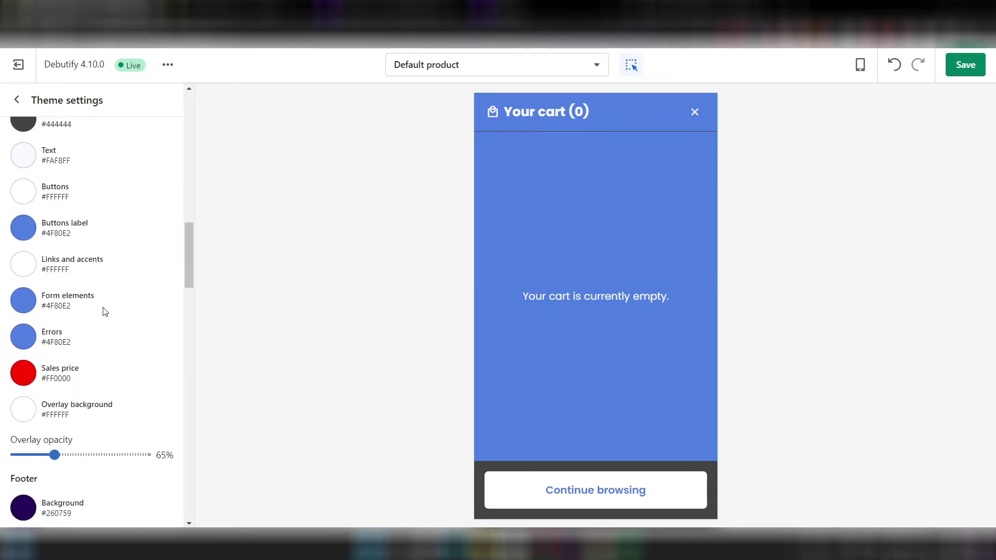
- Close the cart drawer and set the Footer colors for Background to #4F80E2 and Accent background to #3A65BD
click(695, 112)
scroll(566, 289, up, 5)
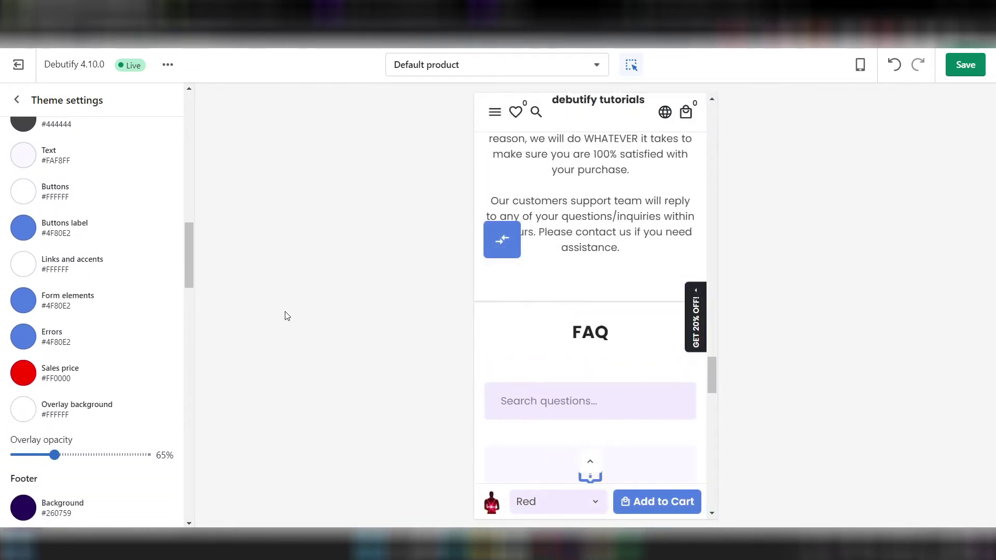
scroll(92, 363, down, 5)
scroll(92, 391, down, 1)
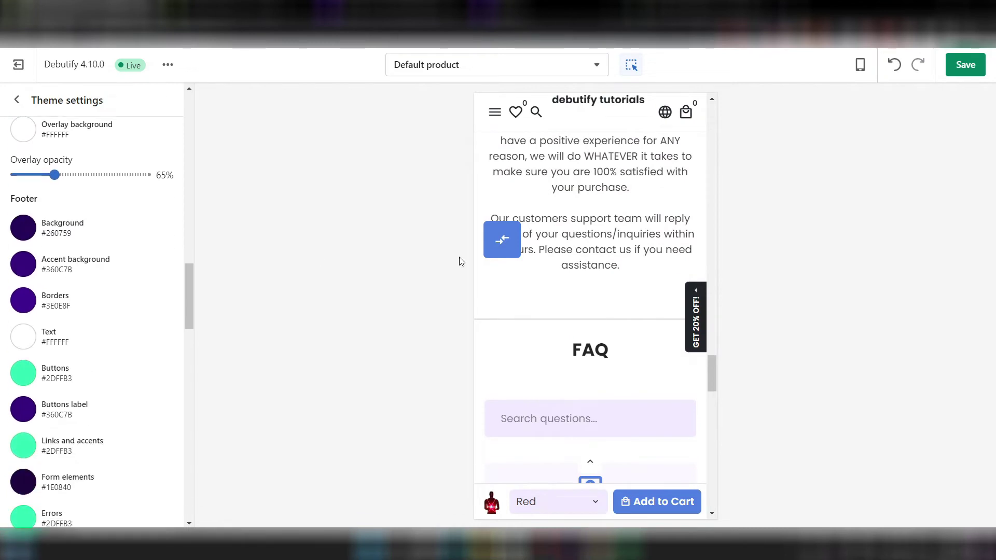
scroll(562, 290, down, 15)
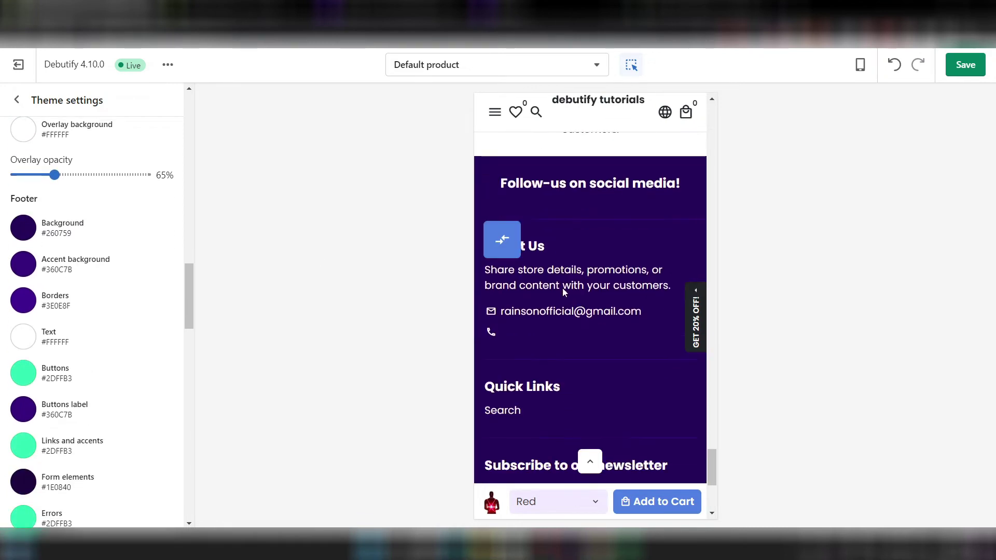
scroll(545, 259, down, 2)
scroll(589, 310, up, 3)
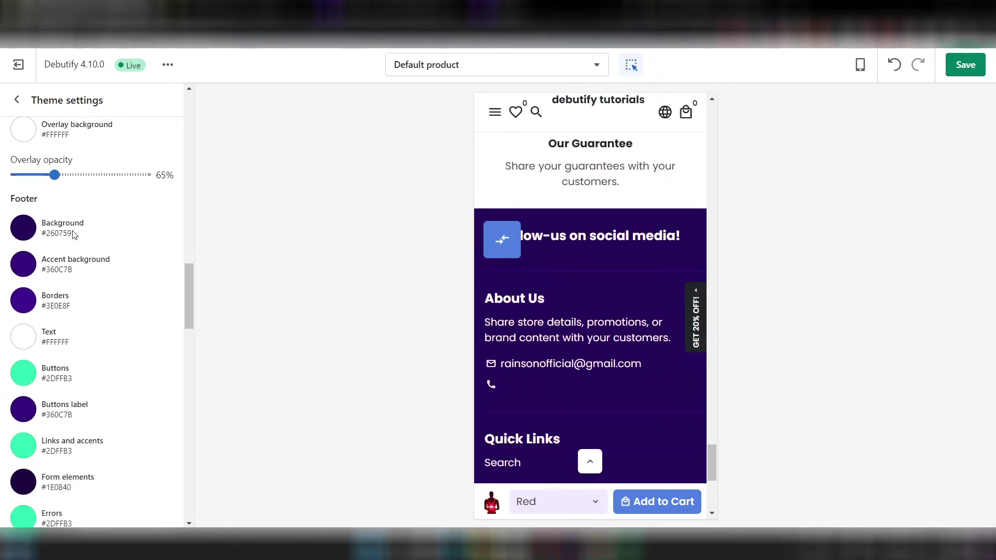
click(26, 236)
click(84, 418)
click(23, 216)
click(25, 390)
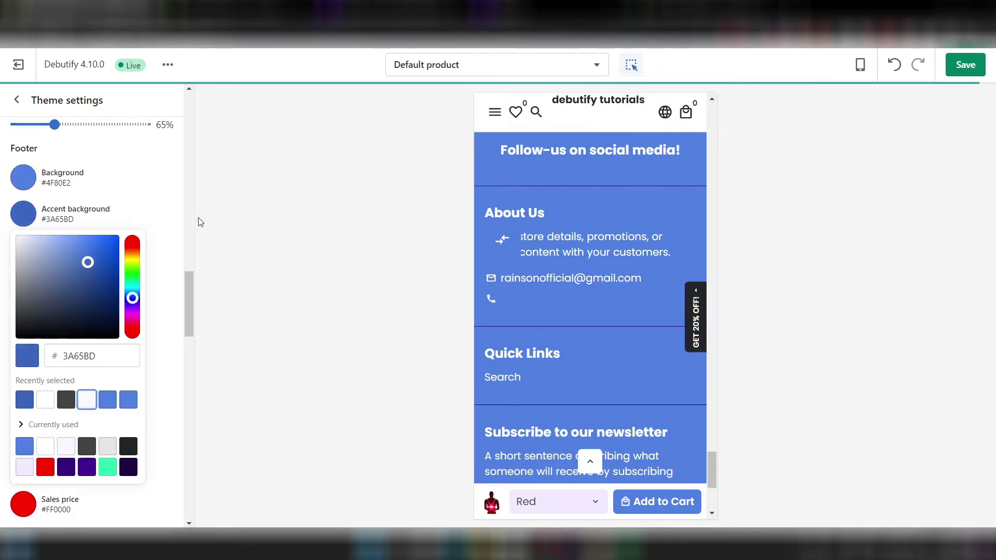
- Set the Footer colors for Buttons to #000000 and Buttons label to #FAF8FF
scroll(92, 311, down, 3)
click(23, 213)
scroll(560, 182, down, 3)
click(24, 176)
click(18, 298)
scroll(93, 312, down, 2)
- Set the Footer colors for Form elements to #444444 and Links and accents to #3A65BD
click(23, 249)
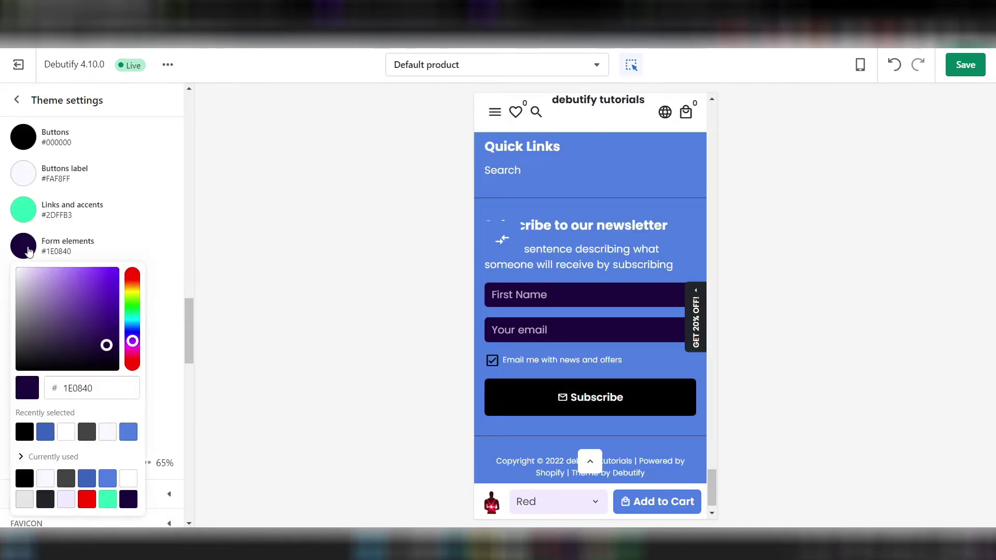
click(108, 426)
click(24, 210)
click(128, 395)
click(147, 318)
click(26, 339)
click(87, 239)
click(105, 353)
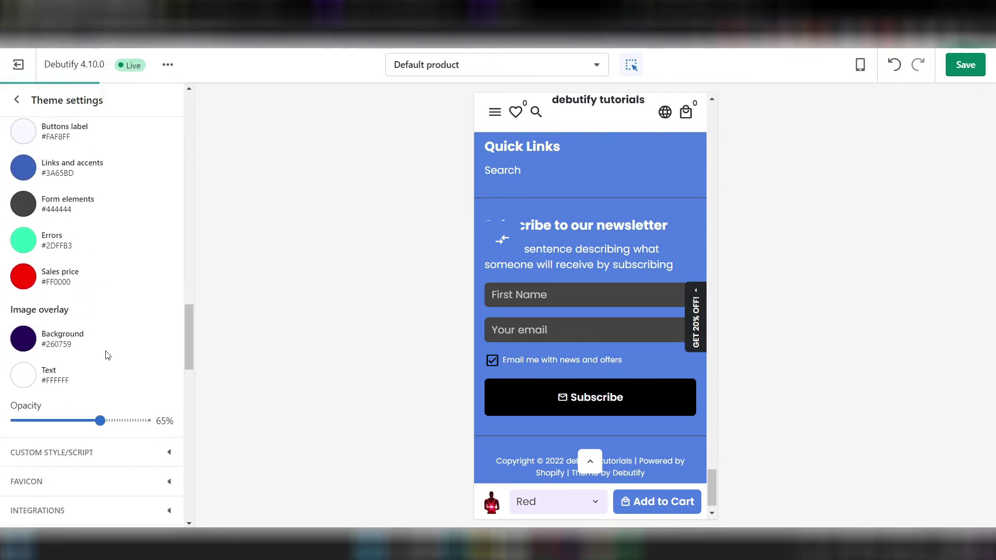
- Set the Footer color for Errors to #FF0000
click(24, 240)
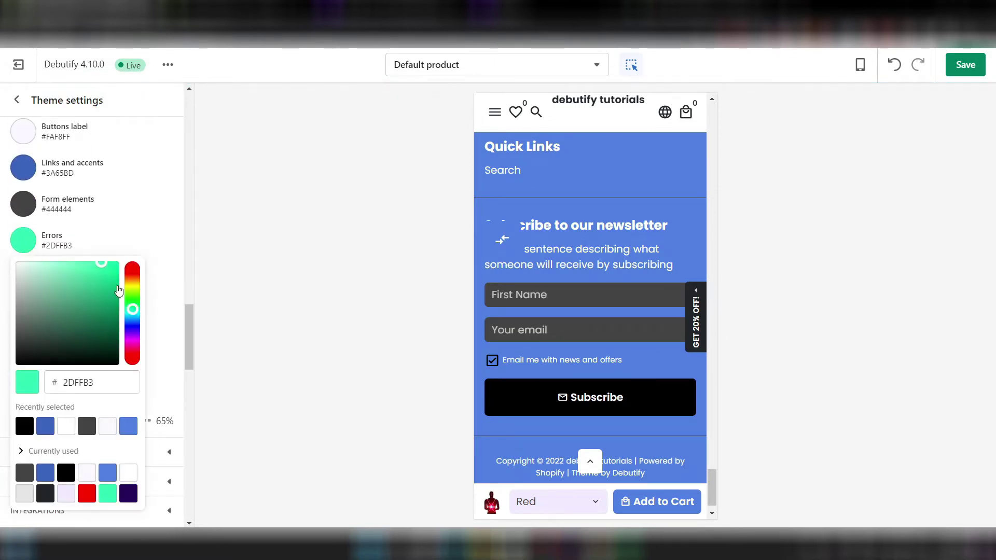
click(86, 494)
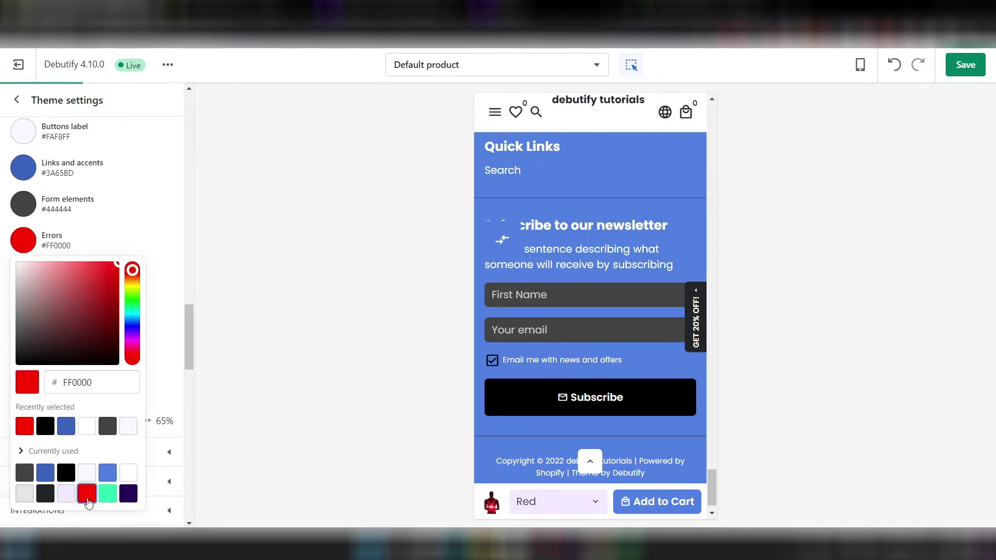
click(319, 262)
- Check the recolored footer in the mobile preview and set the Image overlay Background color to #000000
scroll(591, 315, down, 1)
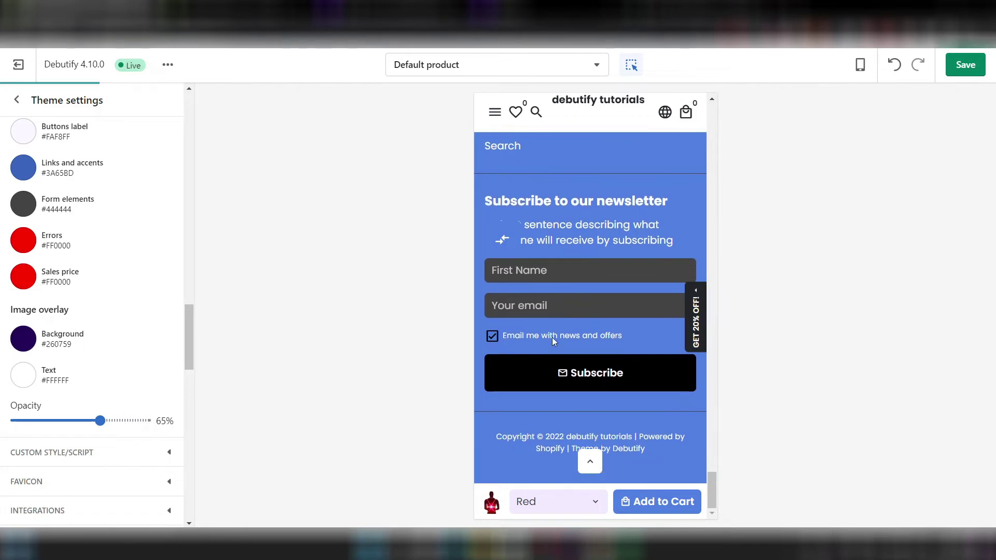
scroll(540, 291, up, 8)
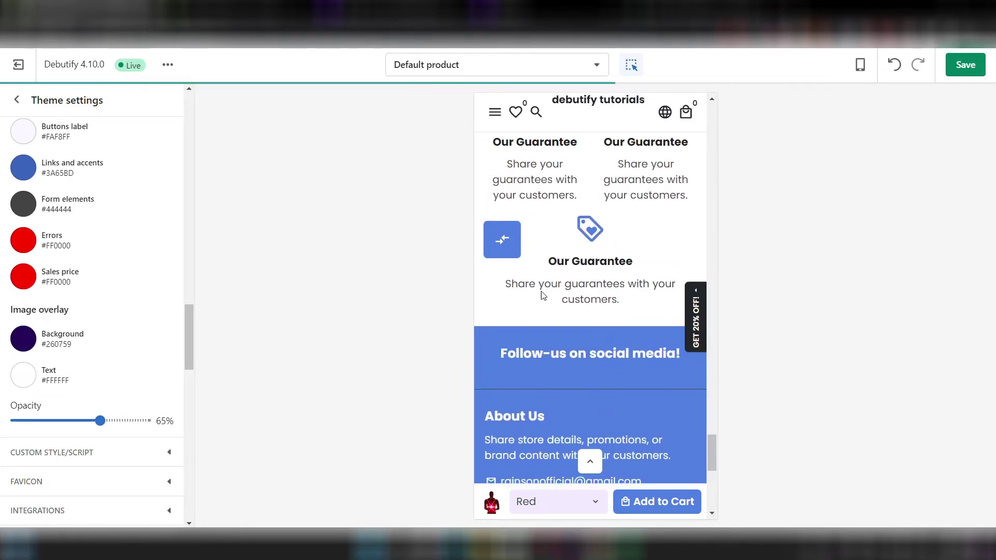
scroll(552, 350, down, 10)
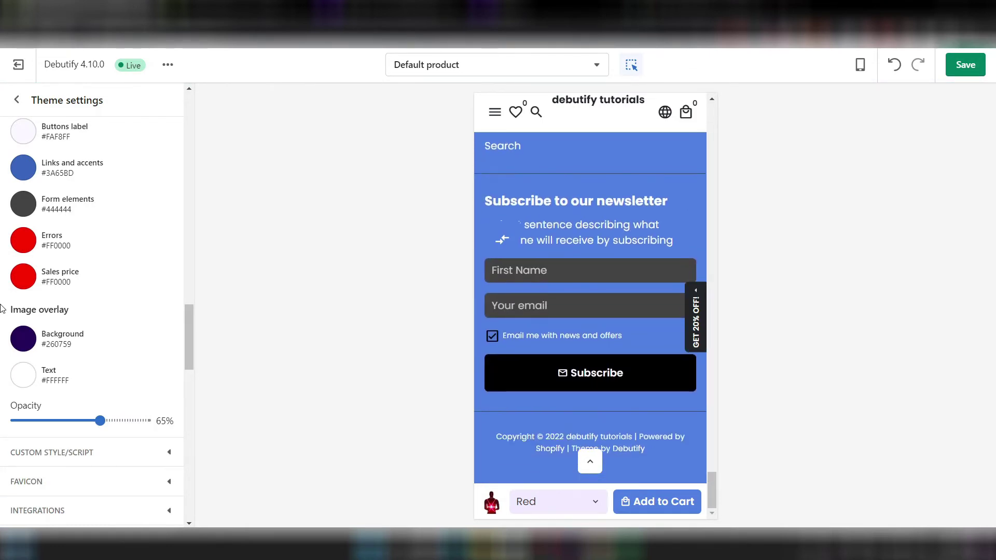
click(24, 337)
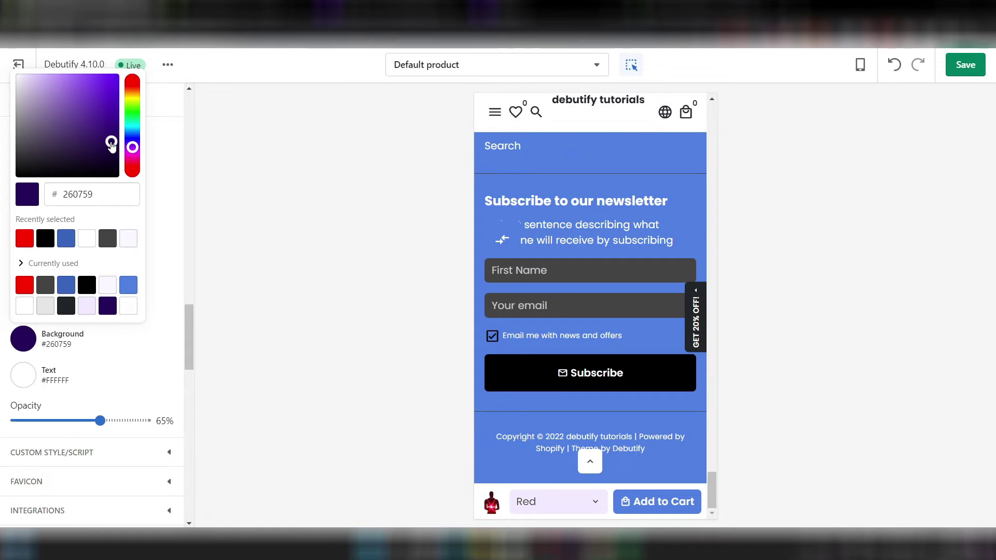
drag(112, 144, 1, 181)
click(2, 200)
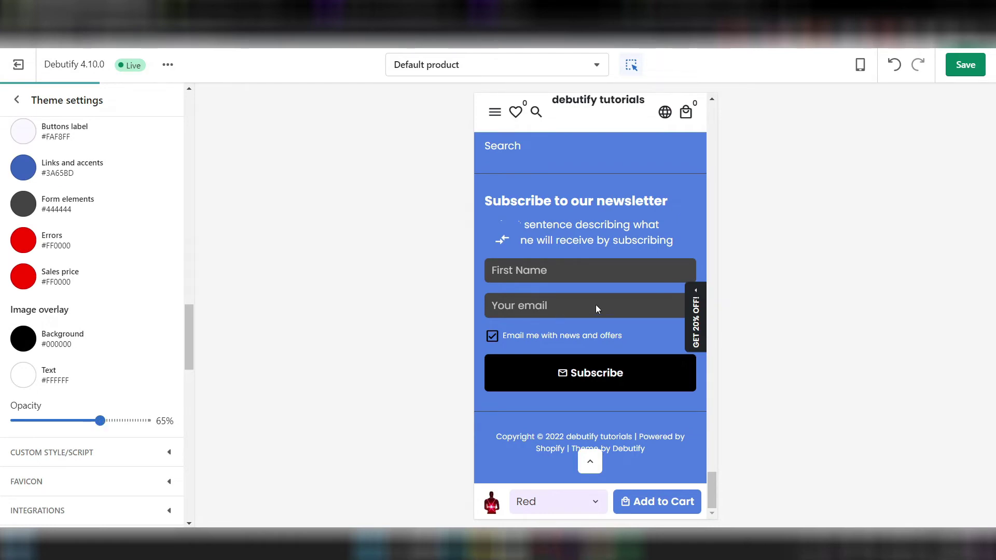
- Review the recolored product page in mobile view and switch the preview to desktop
scroll(513, 402, up, 15)
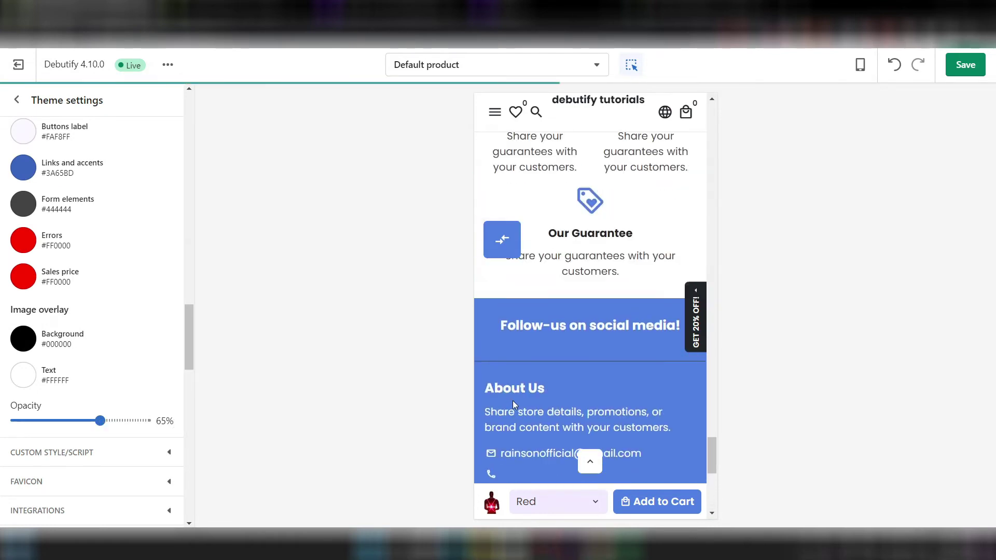
scroll(515, 405, up, 15)
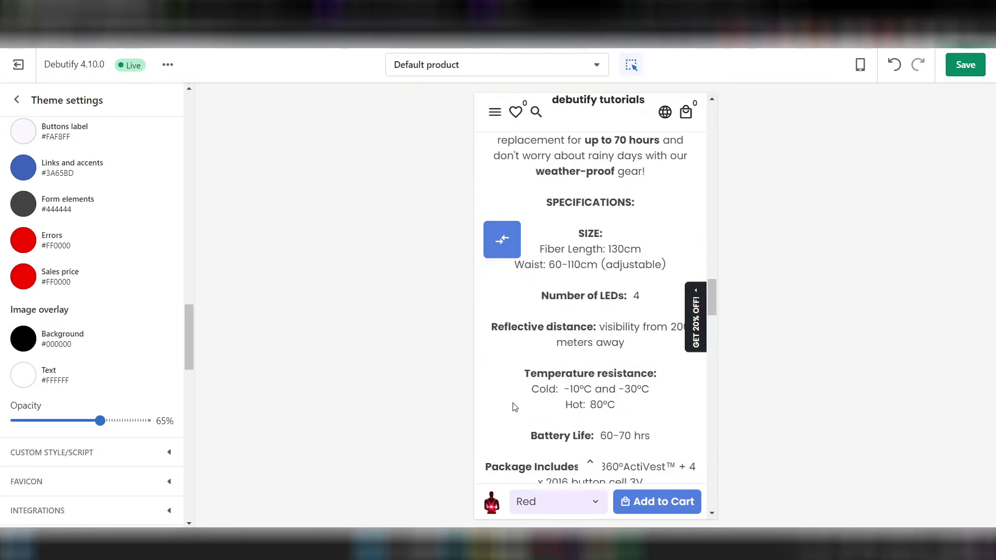
scroll(513, 405, up, 10)
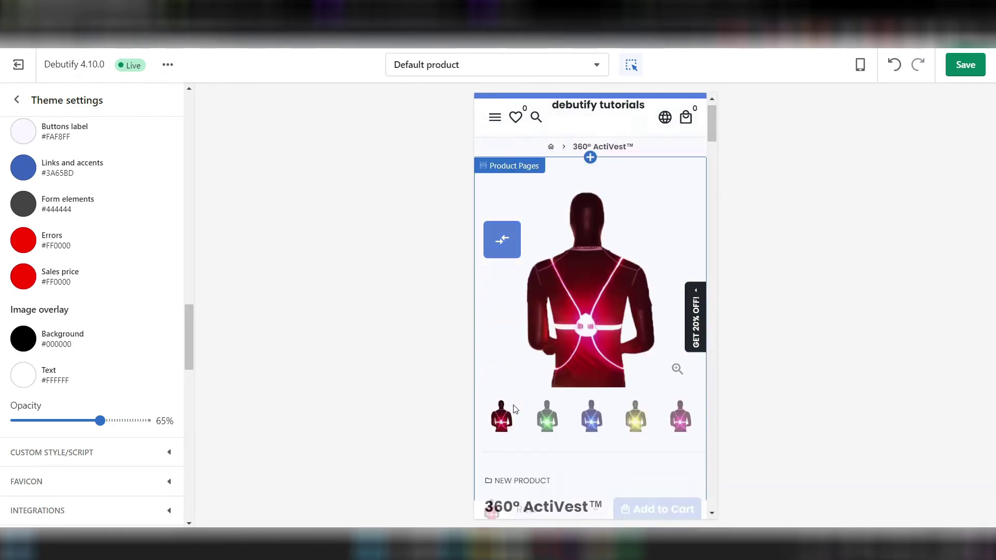
click(512, 405)
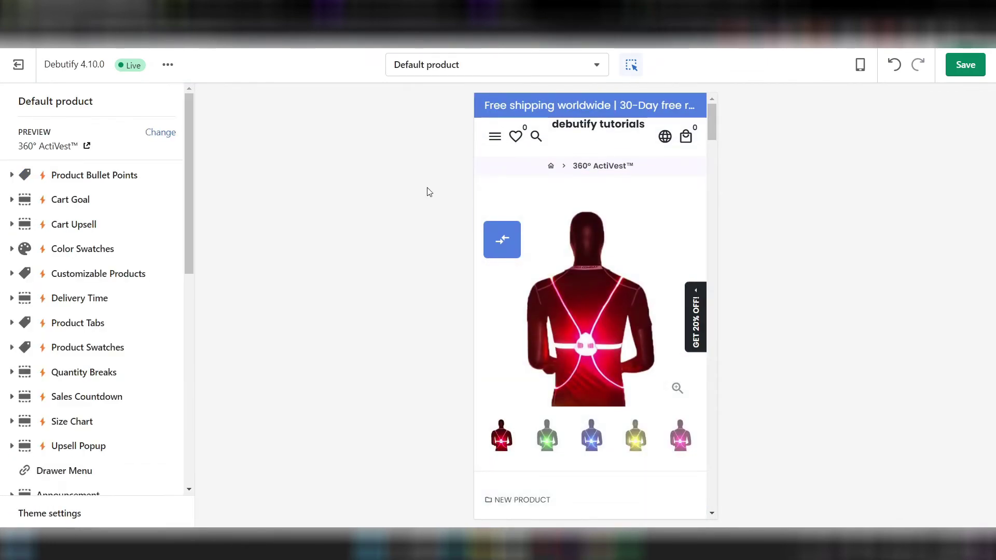
click(860, 64)
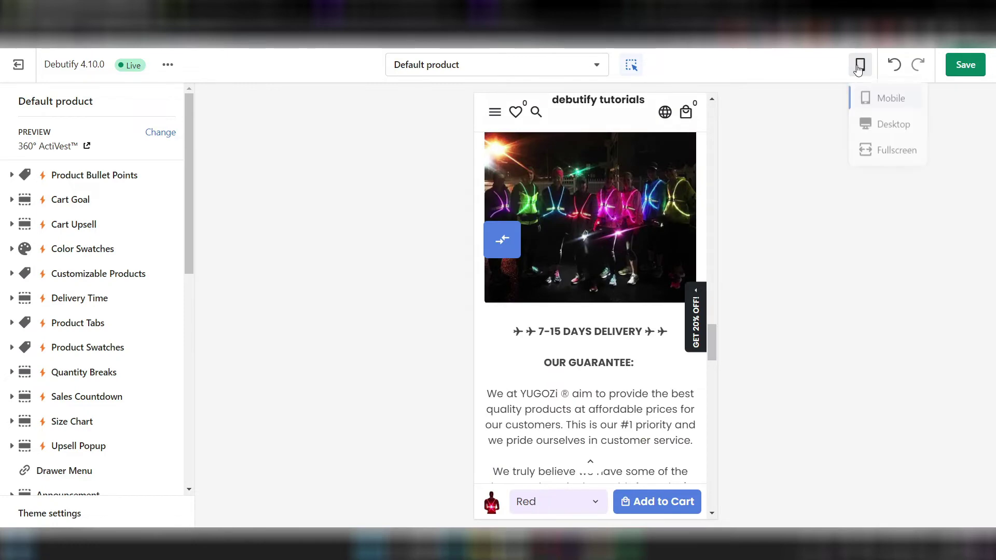
click(871, 126)
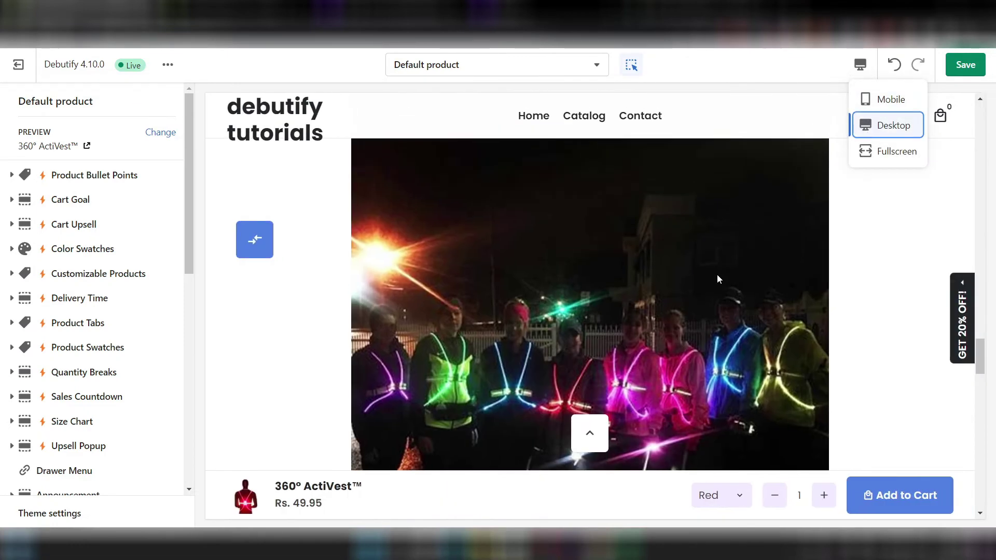
- Test the back-to-top button on the product page in the desktop preview
click(583, 450)
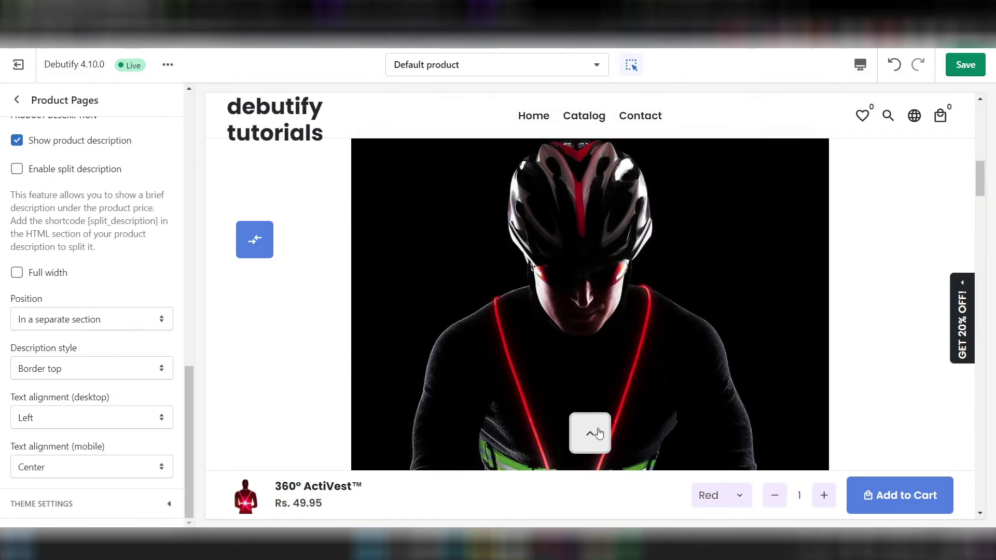
scroll(462, 398, down, 5)
scroll(462, 381, down, 10)
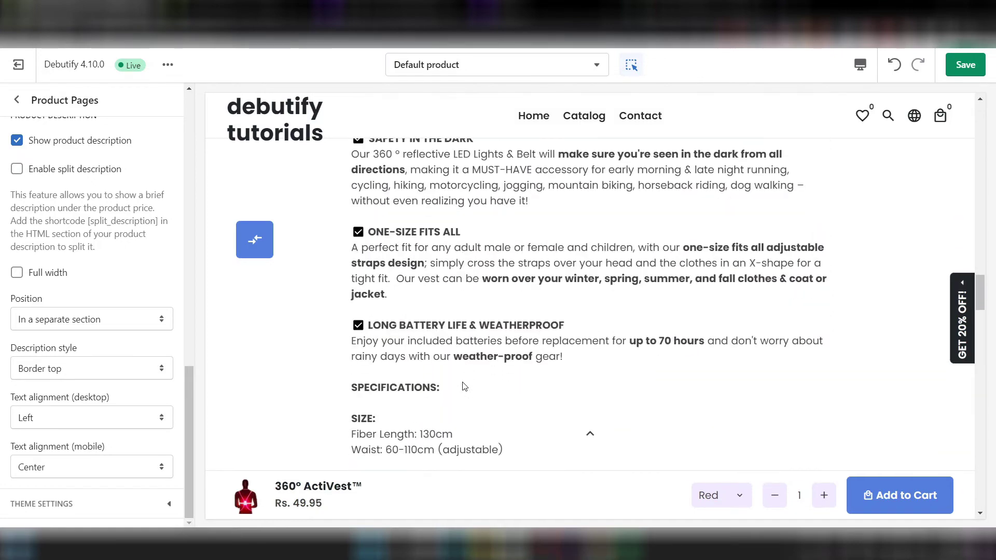
click(590, 453)
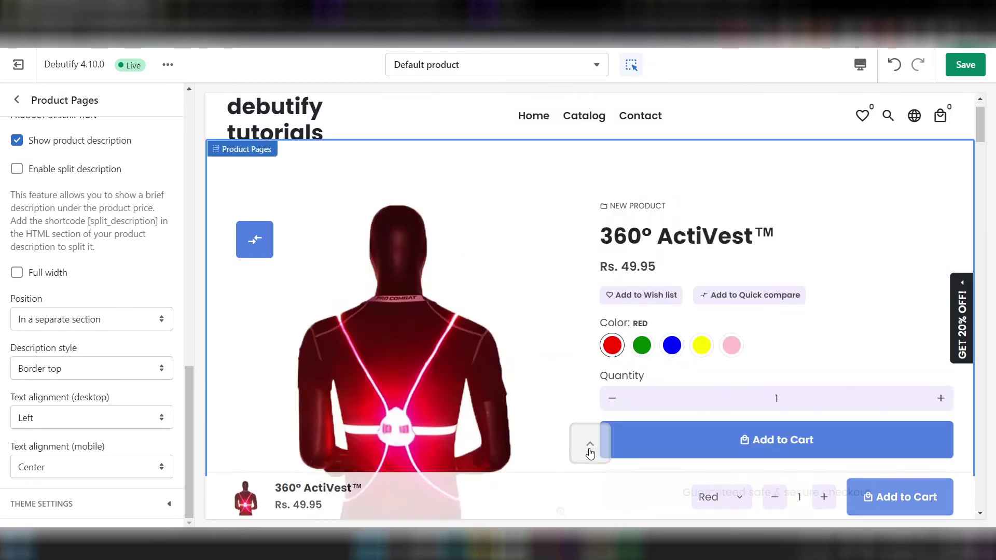
- Set the Back to top button's position to Right in the advanced theme settings and save the theme
click(16, 100)
scroll(95, 366, down, 5)
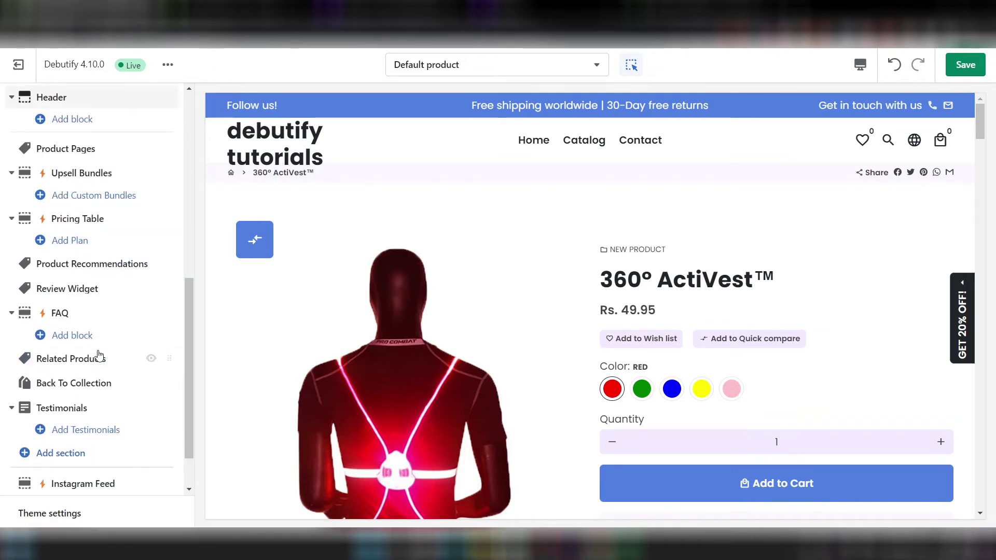
click(71, 511)
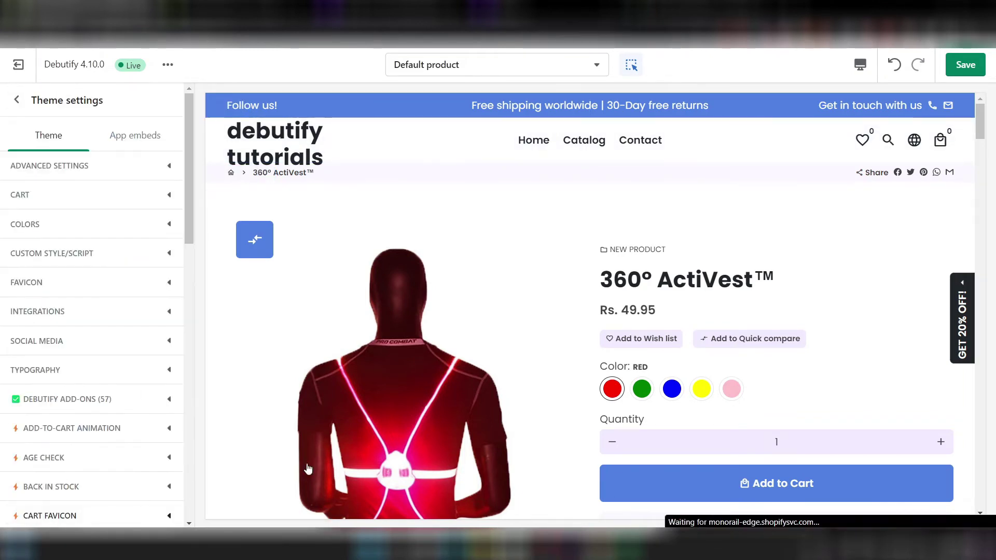
click(81, 166)
scroll(123, 238, down, 15)
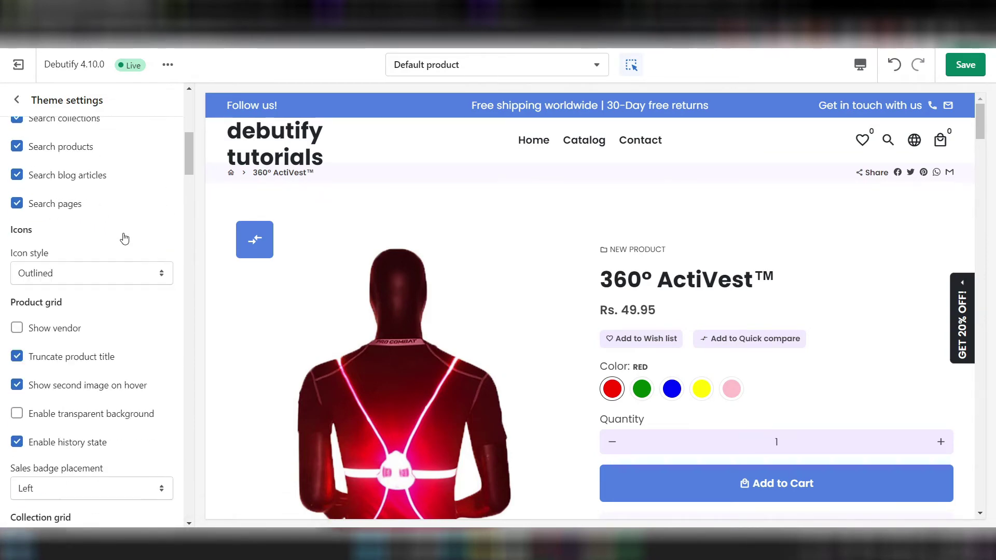
scroll(123, 238, down, 10)
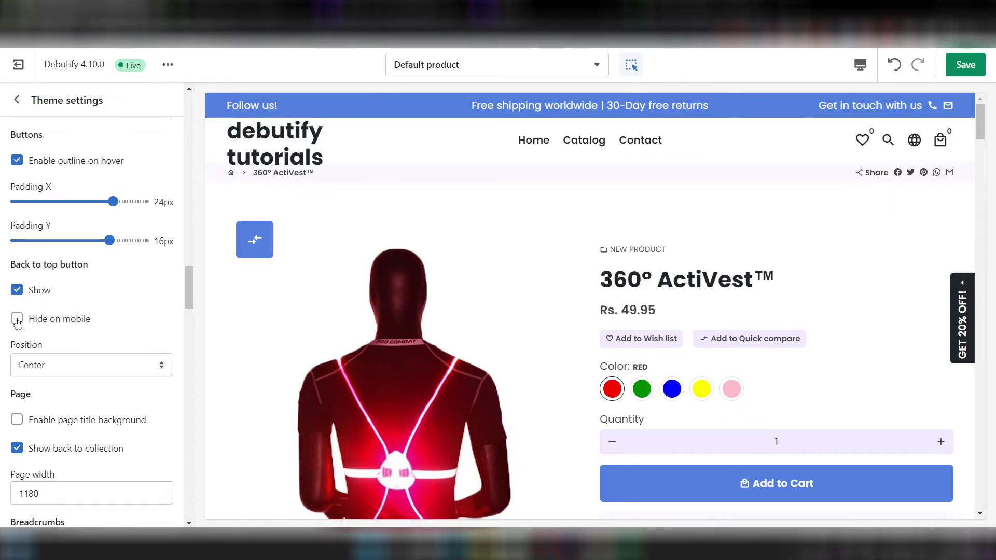
click(139, 368)
click(82, 391)
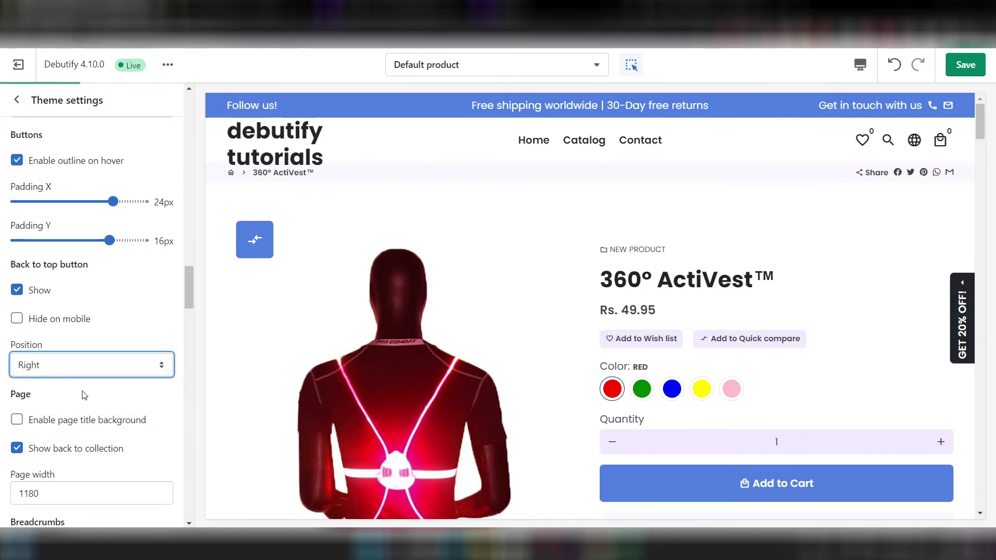
scroll(580, 395, down, 10)
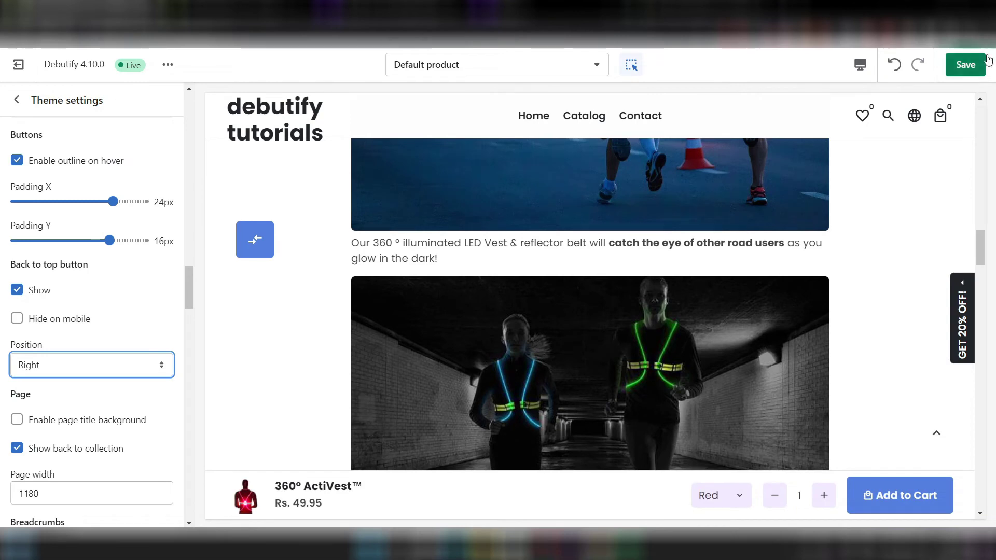
click(965, 66)
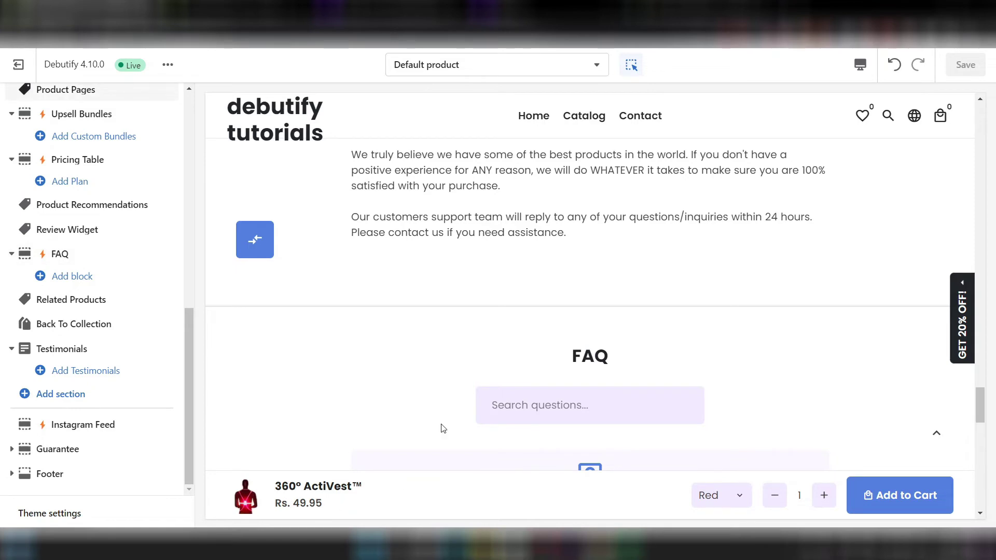
scroll(359, 382, up, 15)
scroll(361, 383, up, 5)
scroll(694, 410, up, 20)
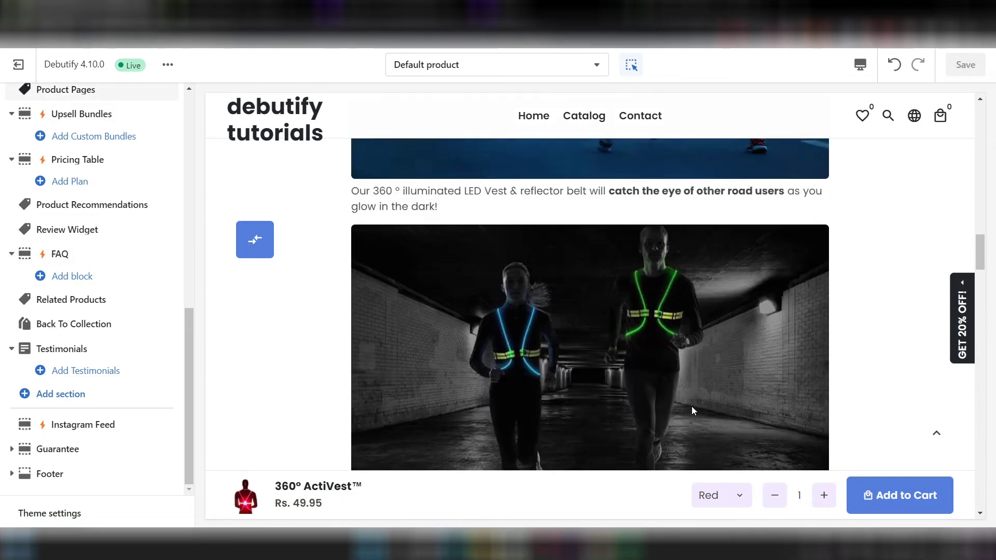
scroll(692, 406, down, 15)
scroll(690, 400, down, 6)
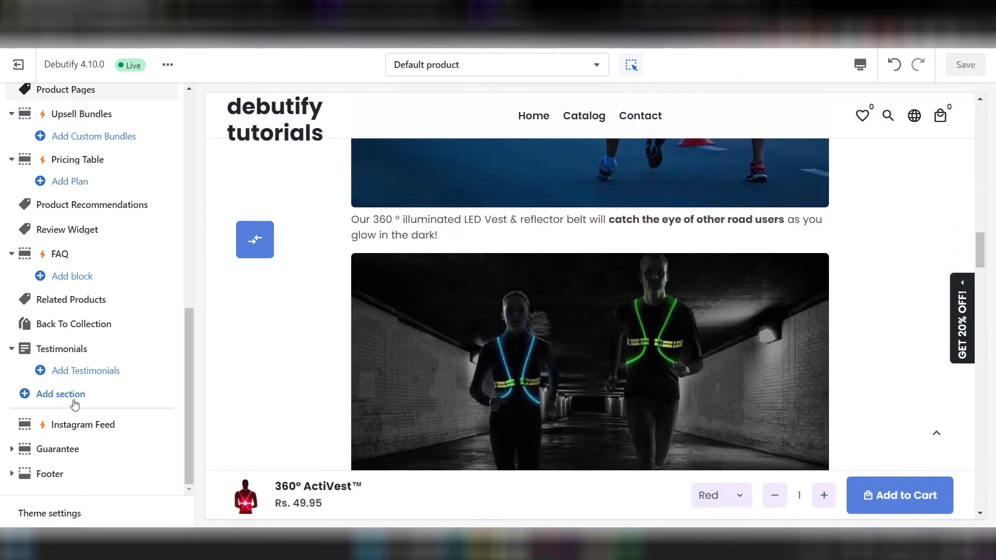
- Review the list of Debutify add-ons in the theme settings, including the Cart Maximizers and Conversion Triggers
click(78, 514)
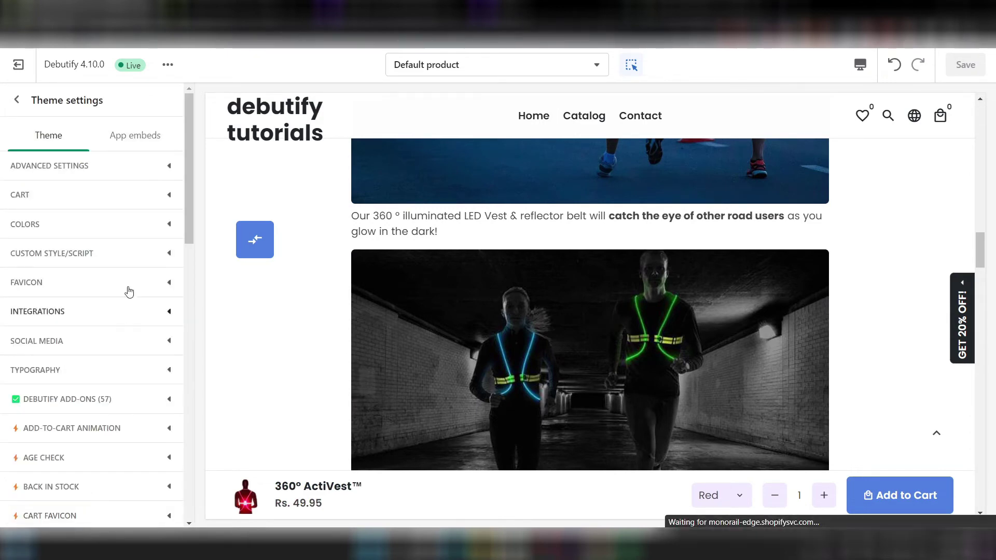
click(86, 400)
scroll(86, 402, down, 10)
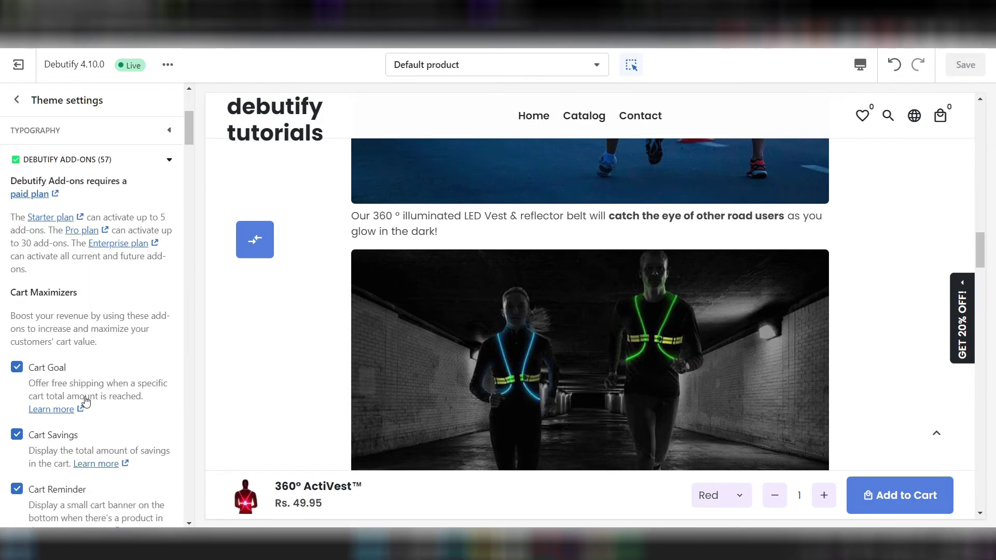
scroll(85, 400, down, 6)
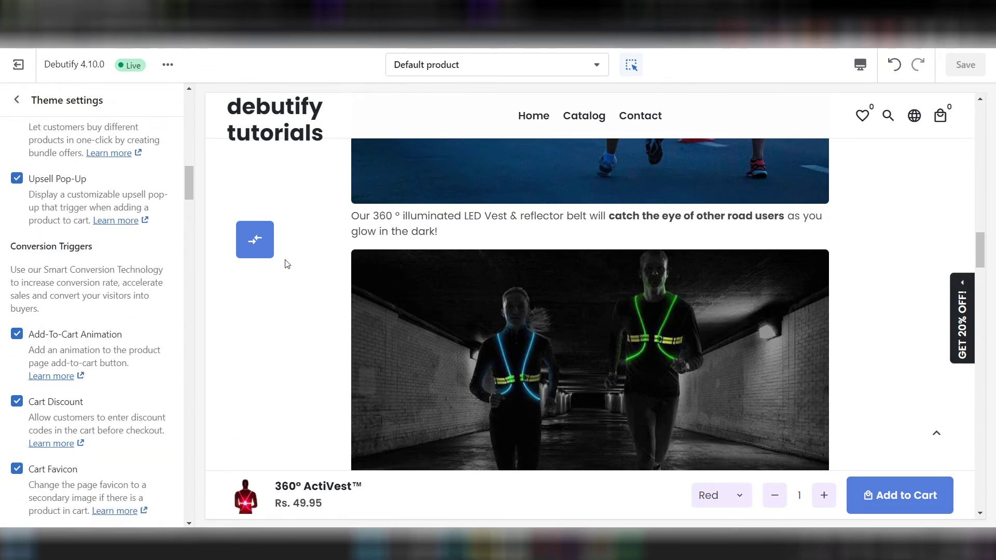
scroll(115, 293, down, 14)
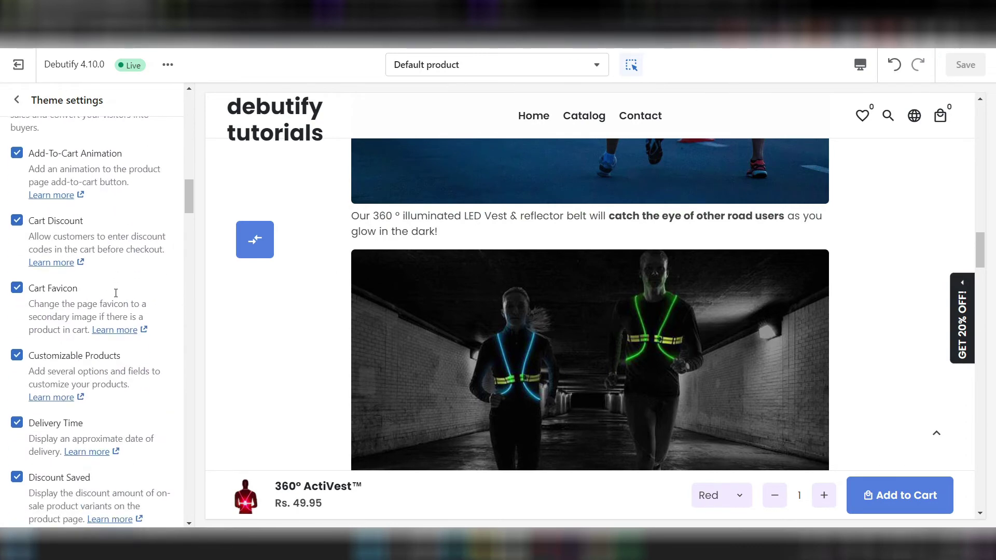
scroll(115, 287, down, 3)
scroll(25, 308, up, 3)
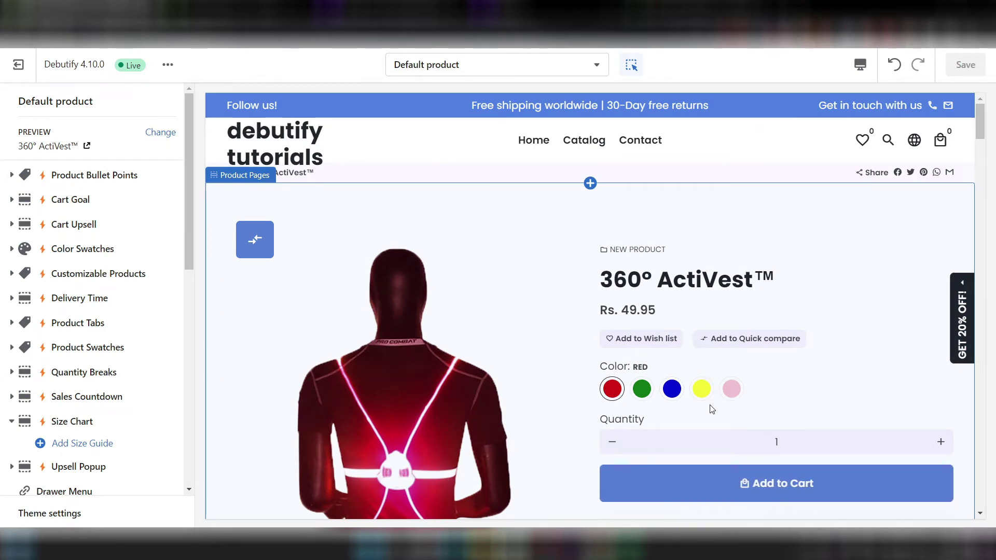
- Add a color swatch block to the Color Swatches section of the product page
scroll(418, 402, down, 5)
scroll(673, 389, up, 4)
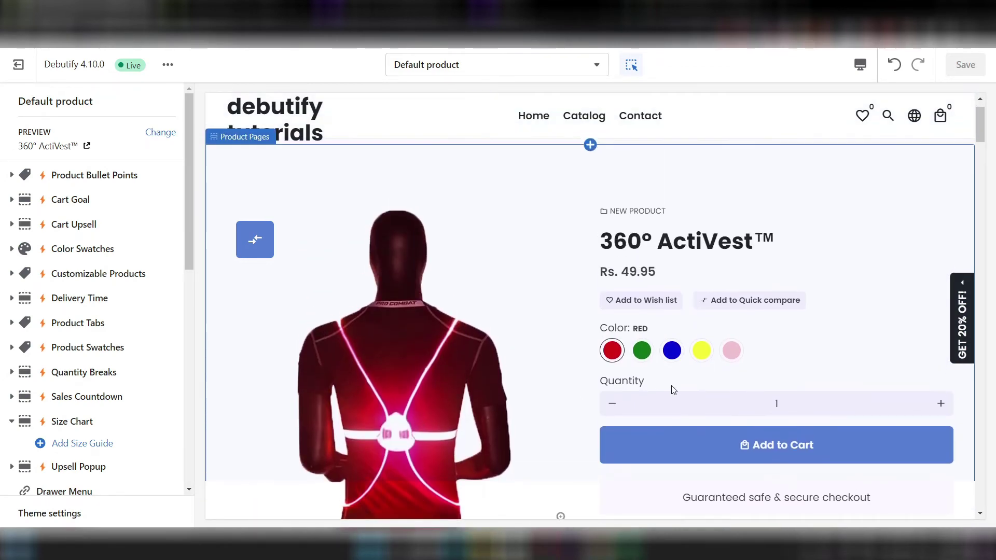
click(642, 358)
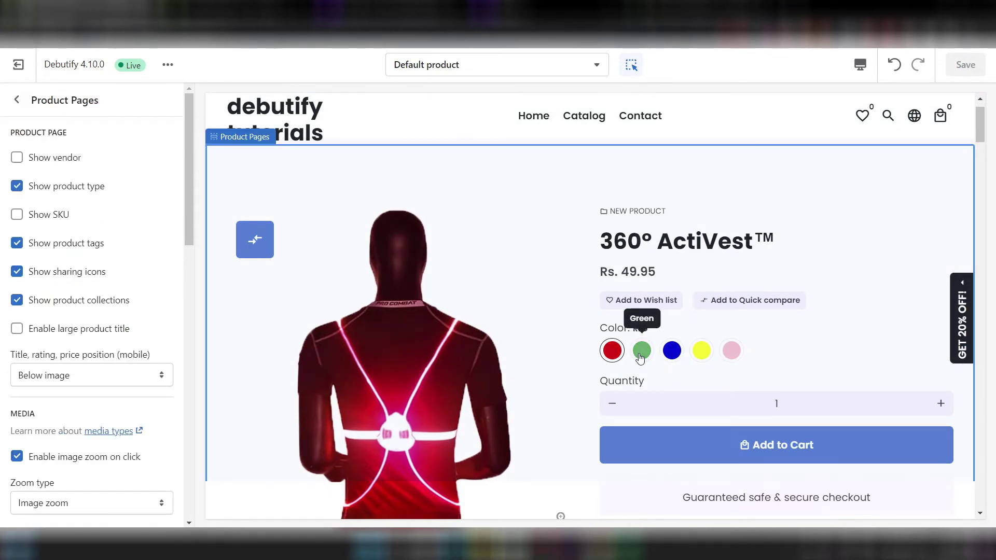
click(17, 100)
click(11, 249)
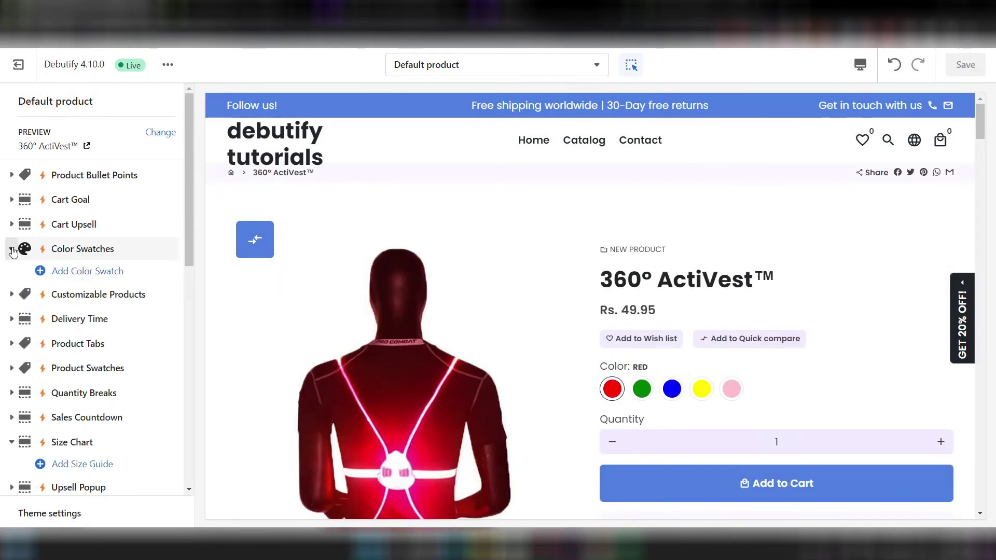
click(12, 249)
click(12, 250)
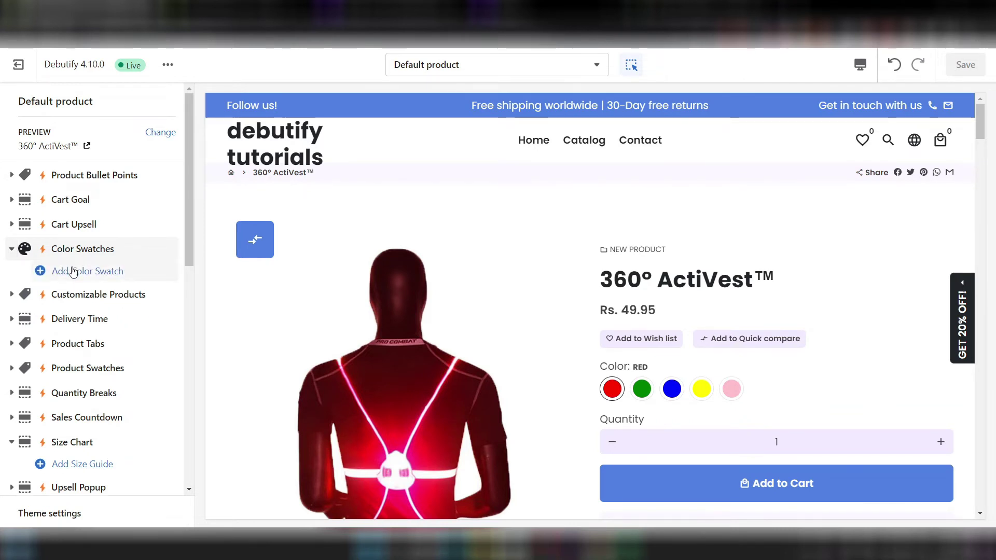
click(107, 271)
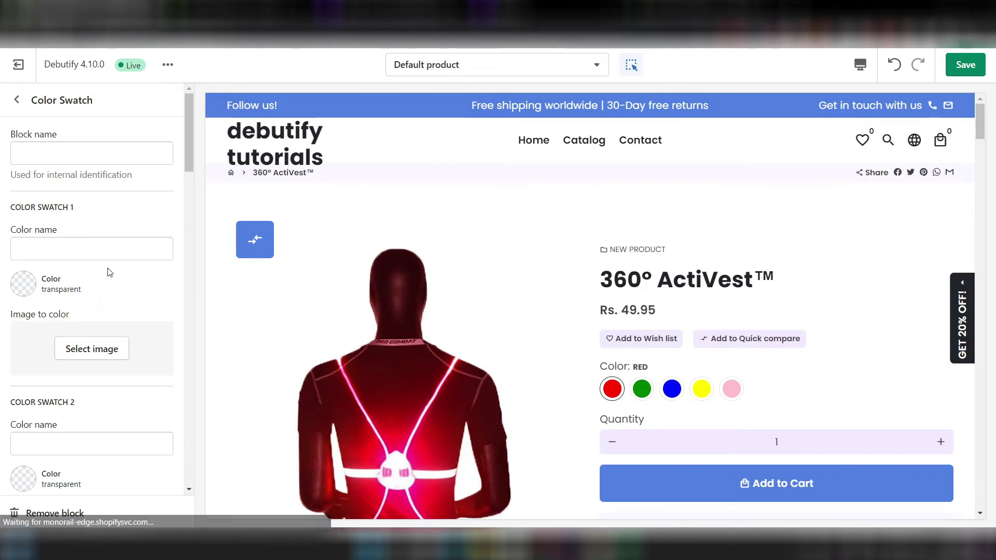
- Name the new color swatch block RED and set the color name of Color Swatch 1 to RED
click(65, 150)
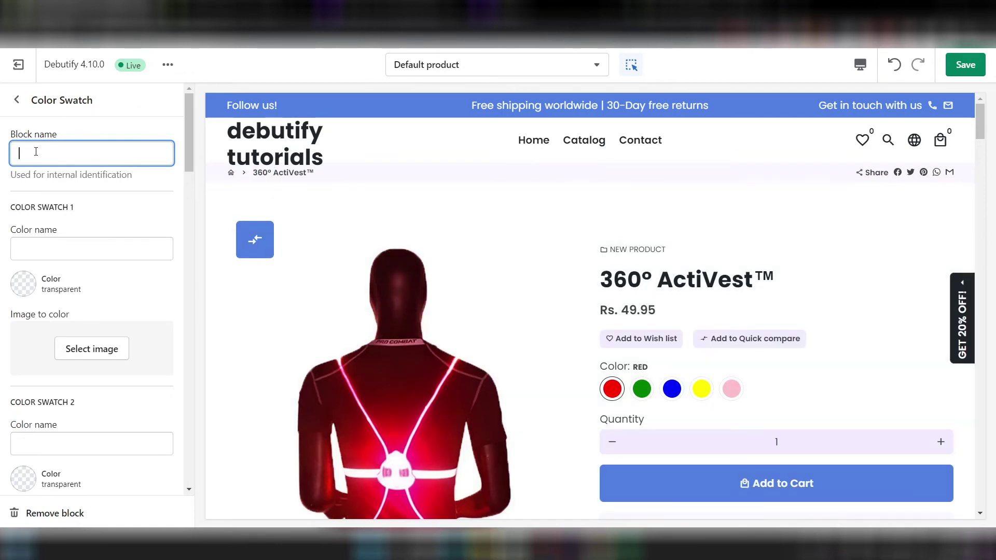
text(R)
click(59, 242)
text(RED)
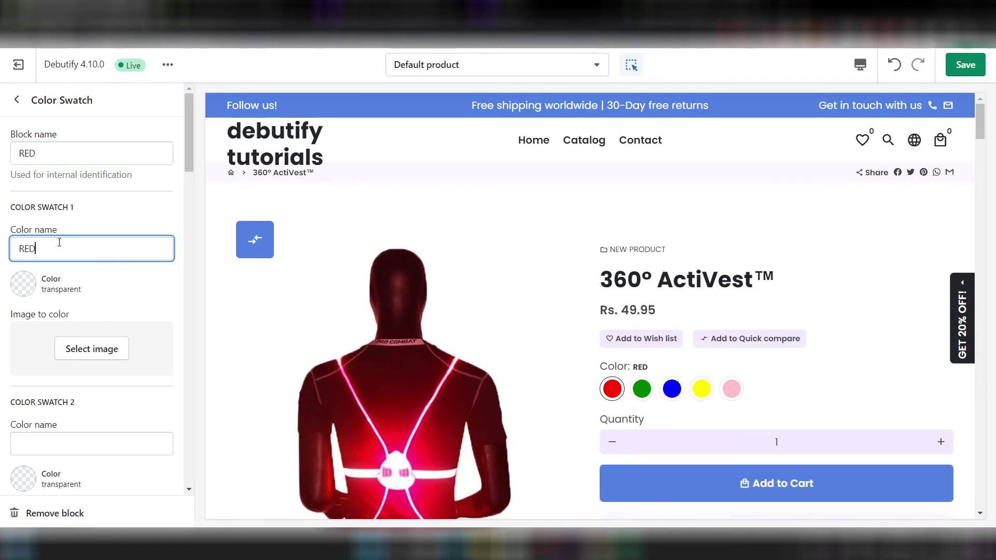
- Try #D11616 and the teal #5CAFB7 as the color of Color Swatch 1
scroll(30, 194, down, 2)
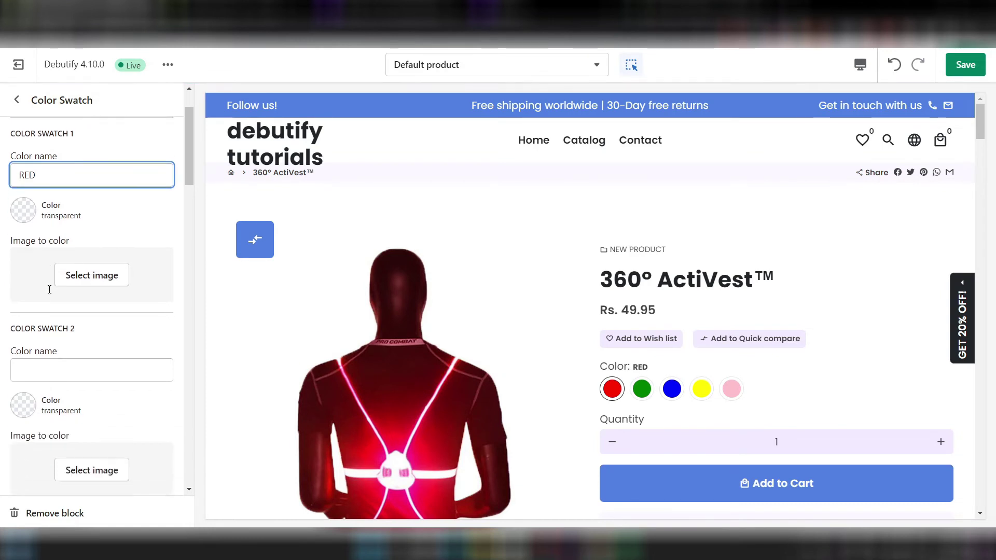
click(30, 194)
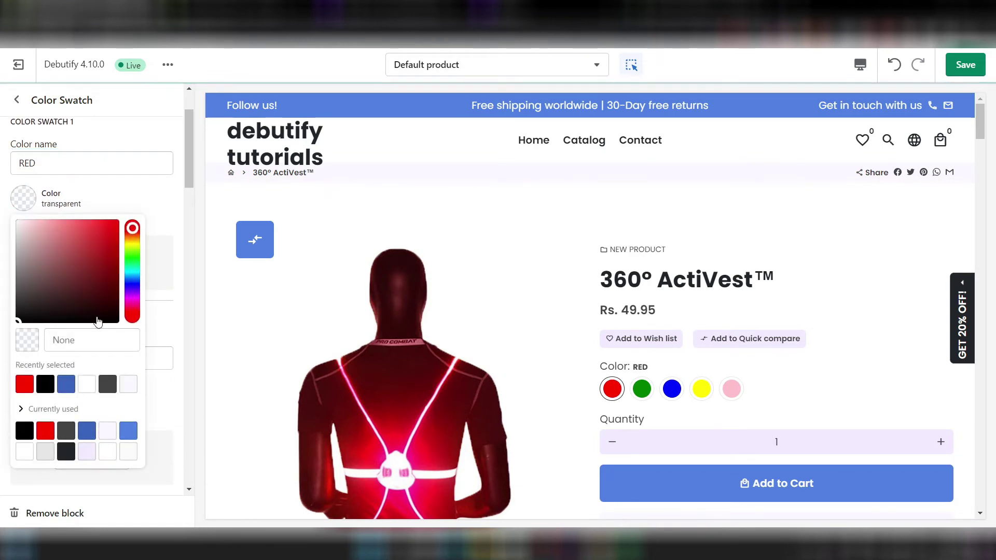
click(109, 240)
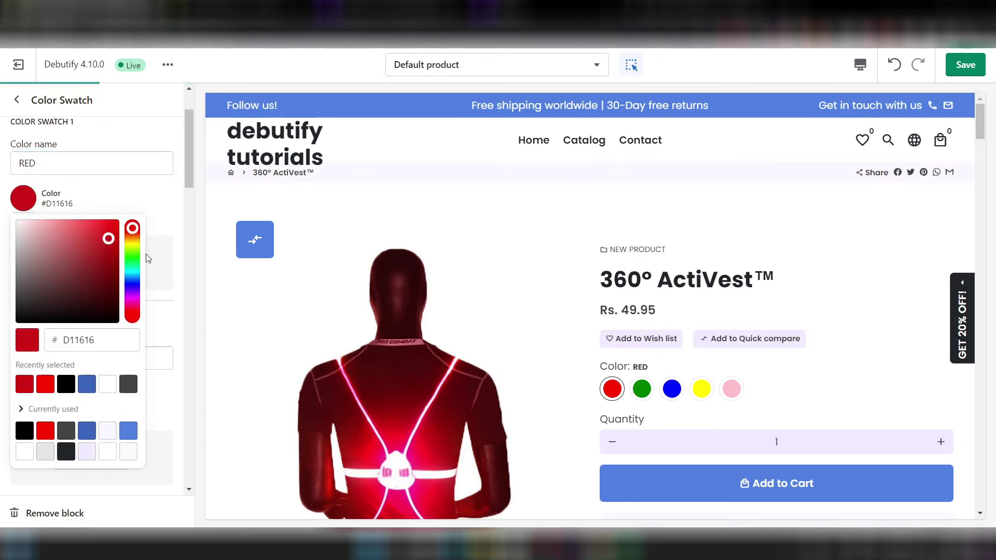
click(132, 274)
click(67, 249)
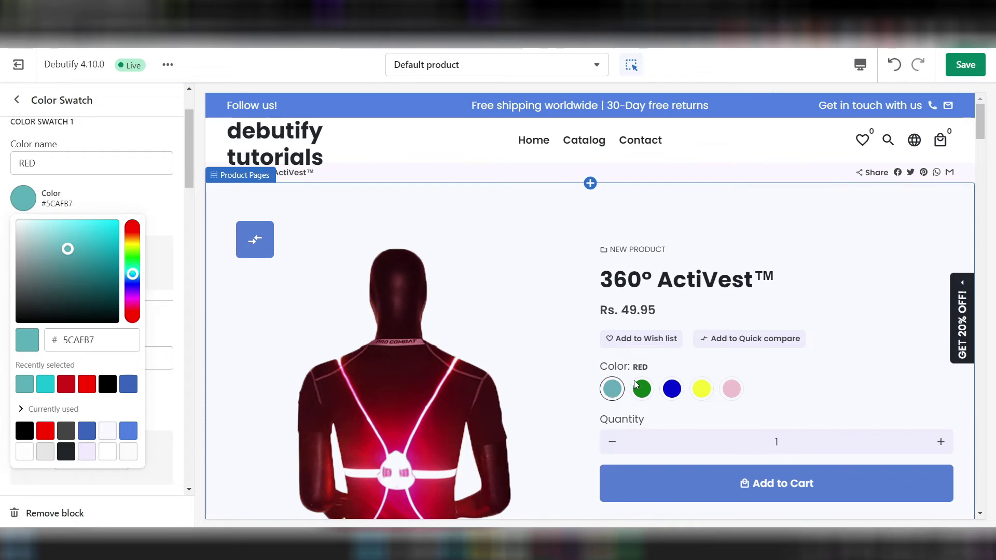
- Set the color of Color Swatch 1 to #FF0000 and look through the remaining swatch fields
click(133, 229)
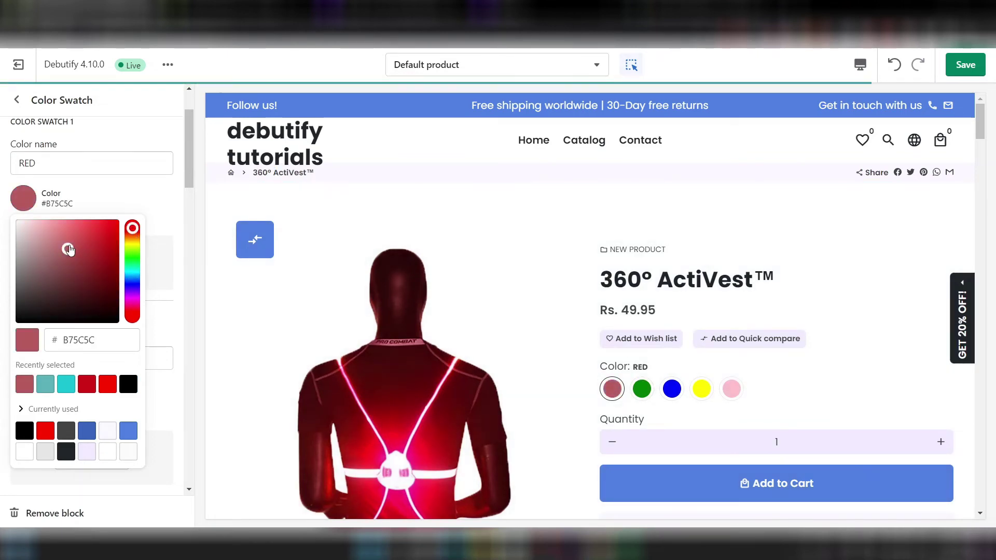
drag(69, 249, 117, 219)
click(125, 206)
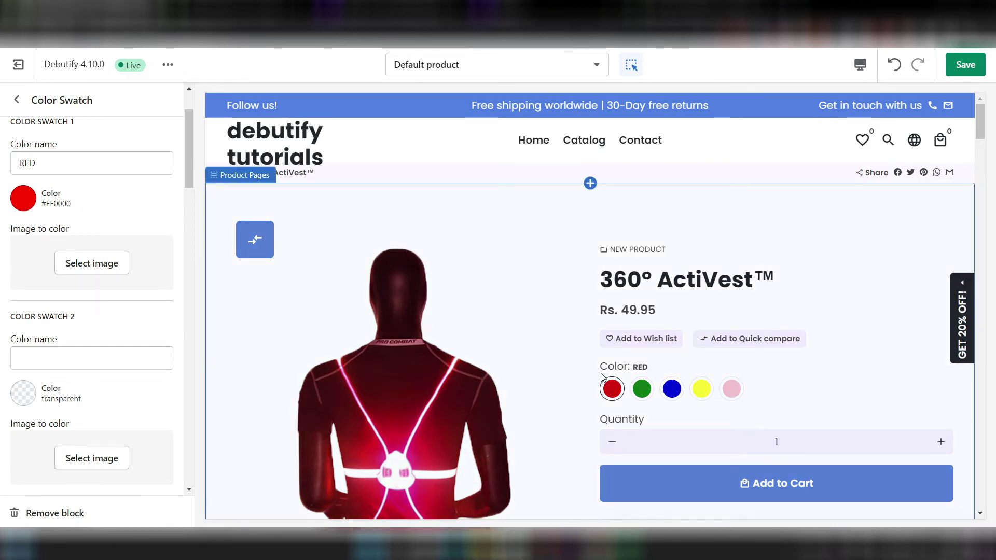
scroll(142, 383, down, 4)
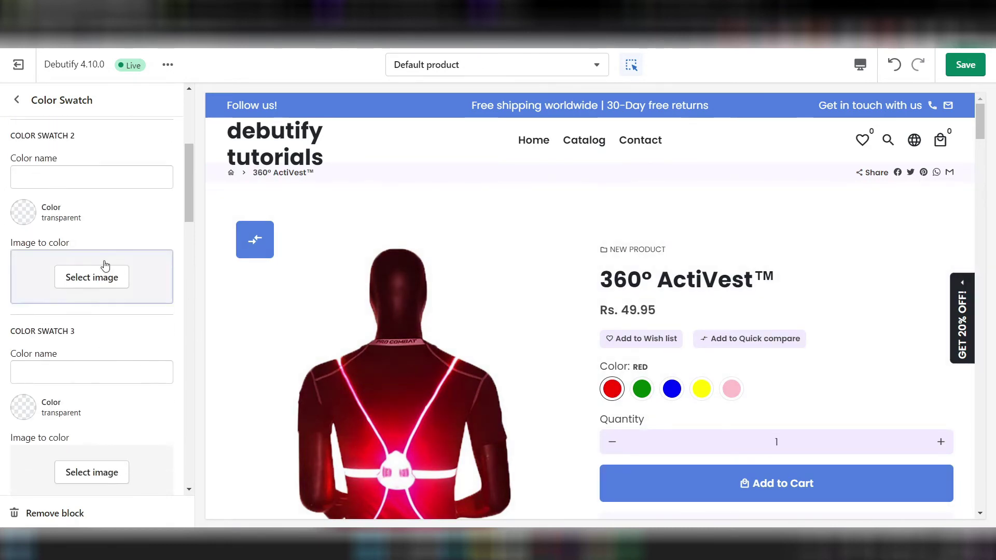
scroll(122, 356, down, 15)
- Set the Add-to-cart animation type to Bounce in the theme settings and check it on the product page
scroll(85, 363, down, 9)
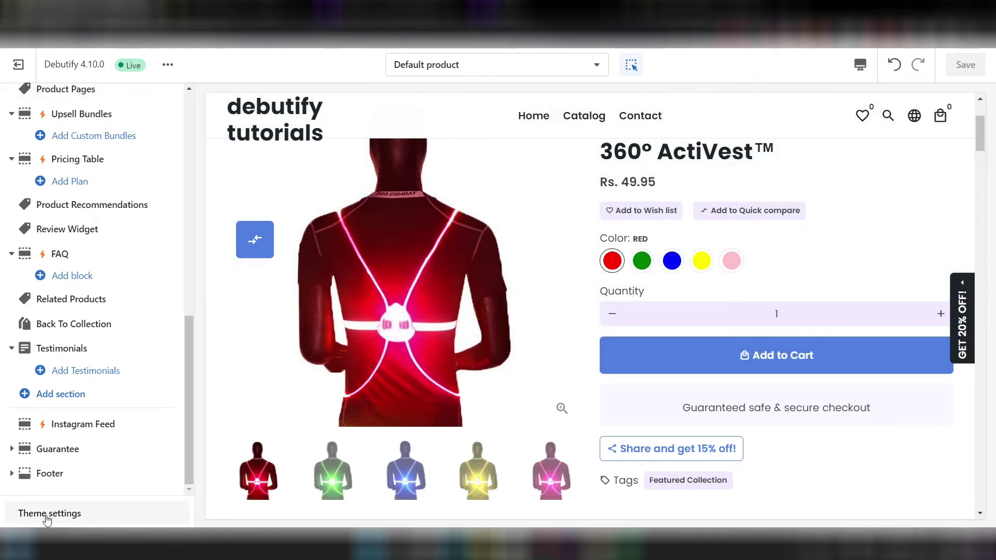
click(63, 516)
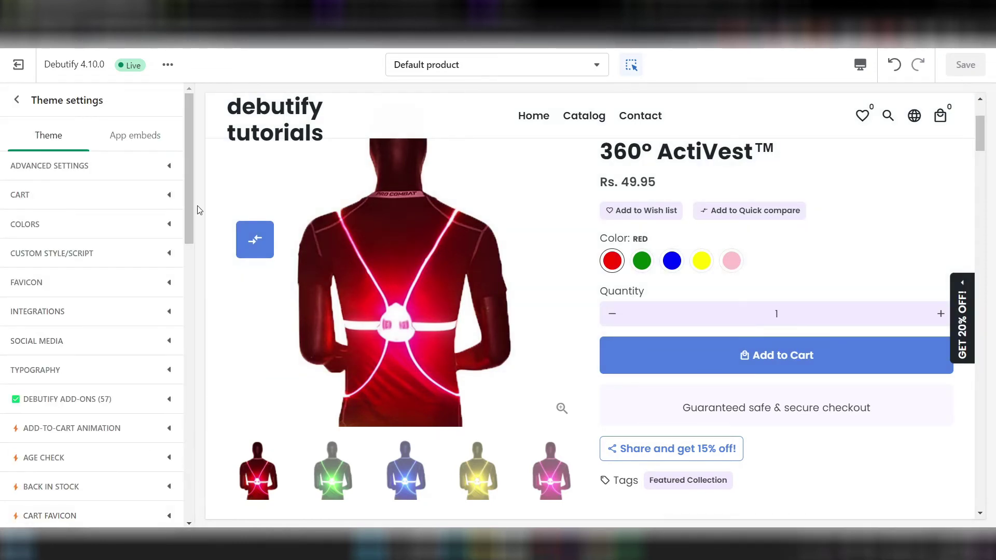
drag(191, 210, 190, 275)
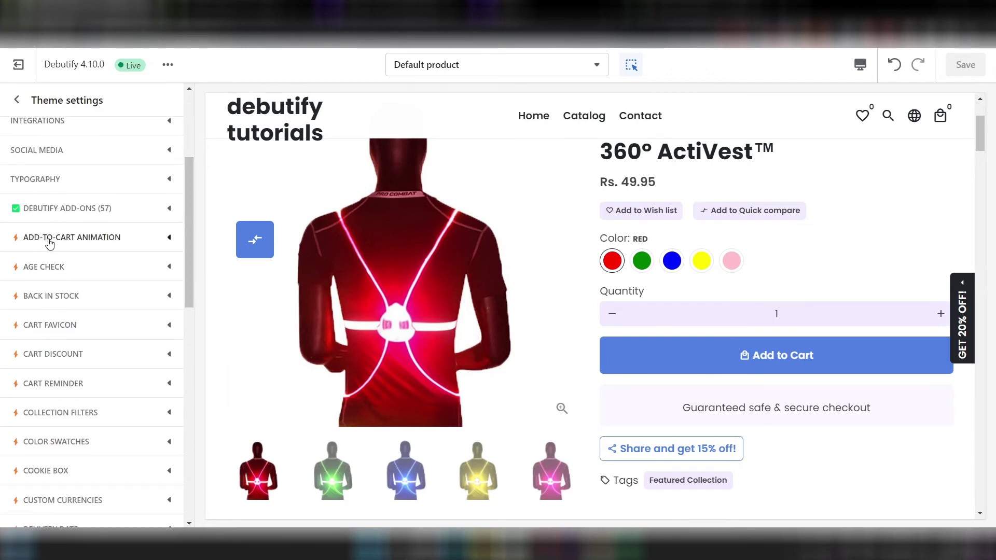
click(171, 240)
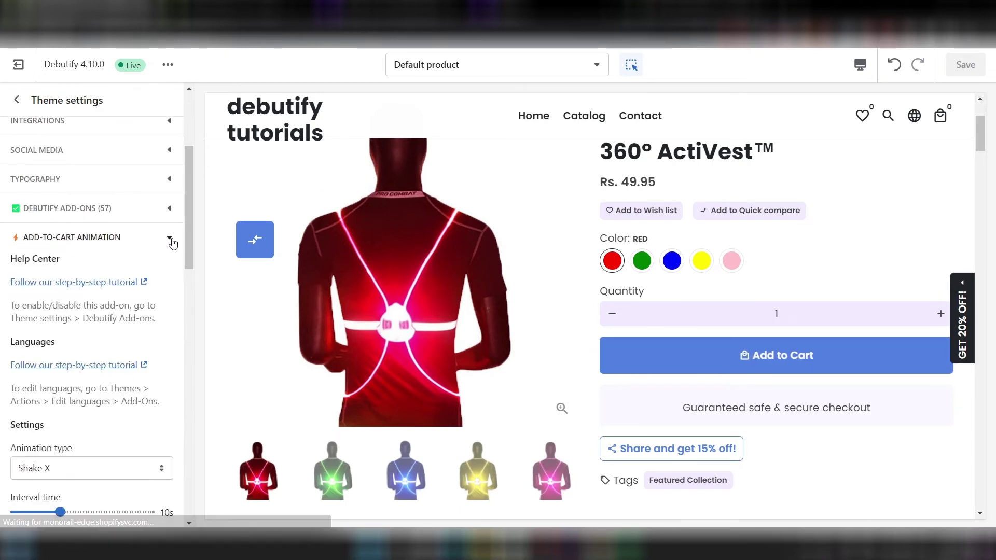
scroll(139, 397, down, 3)
scroll(45, 259, down, 2)
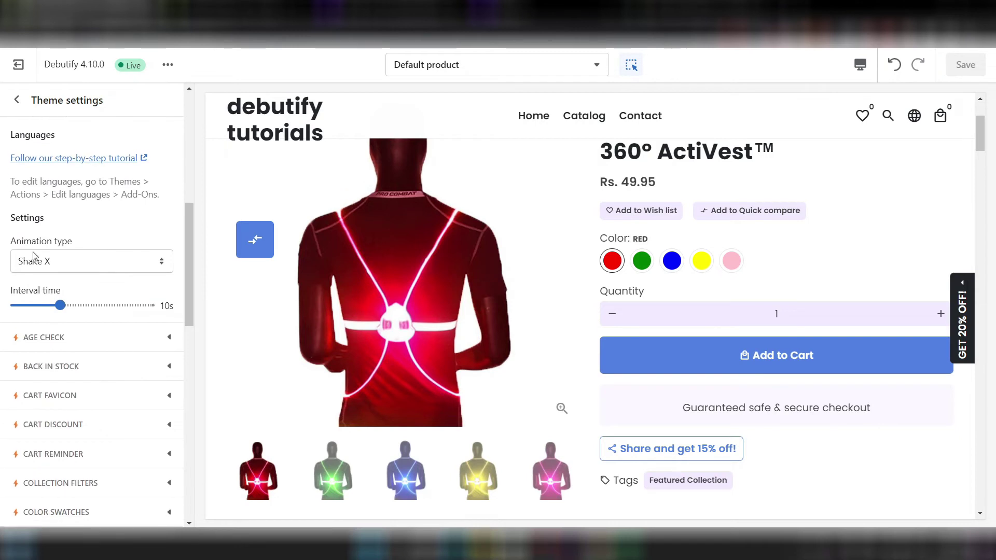
click(65, 262)
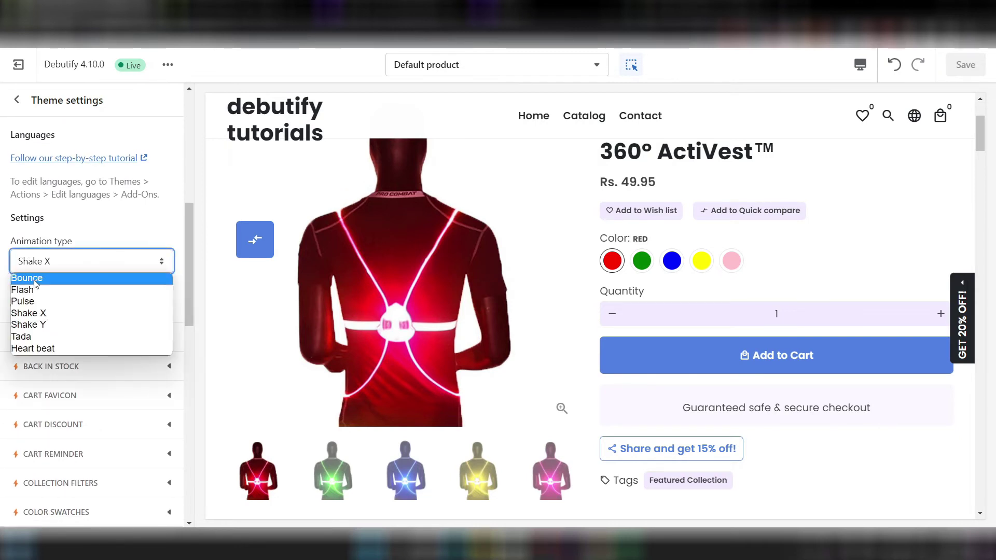
click(34, 279)
click(69, 261)
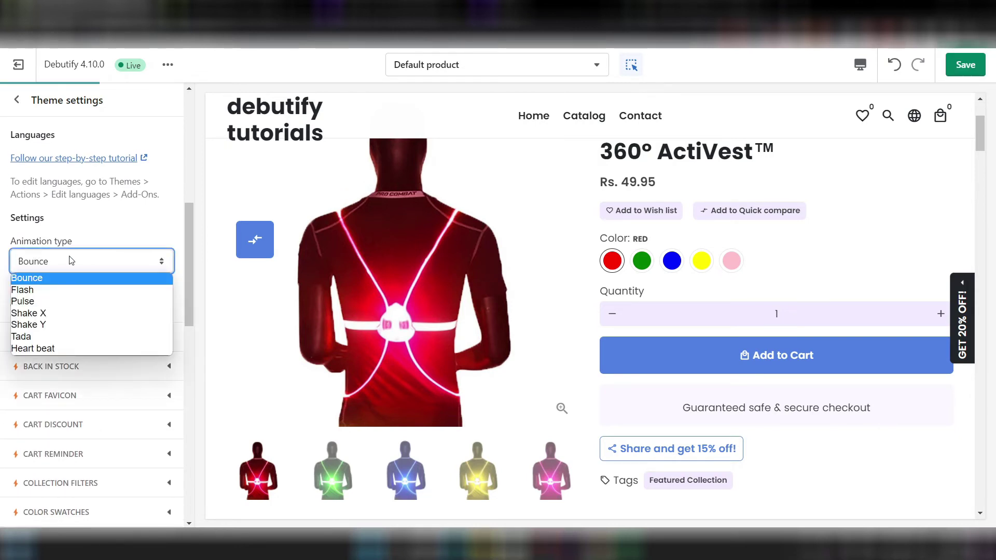
click(36, 282)
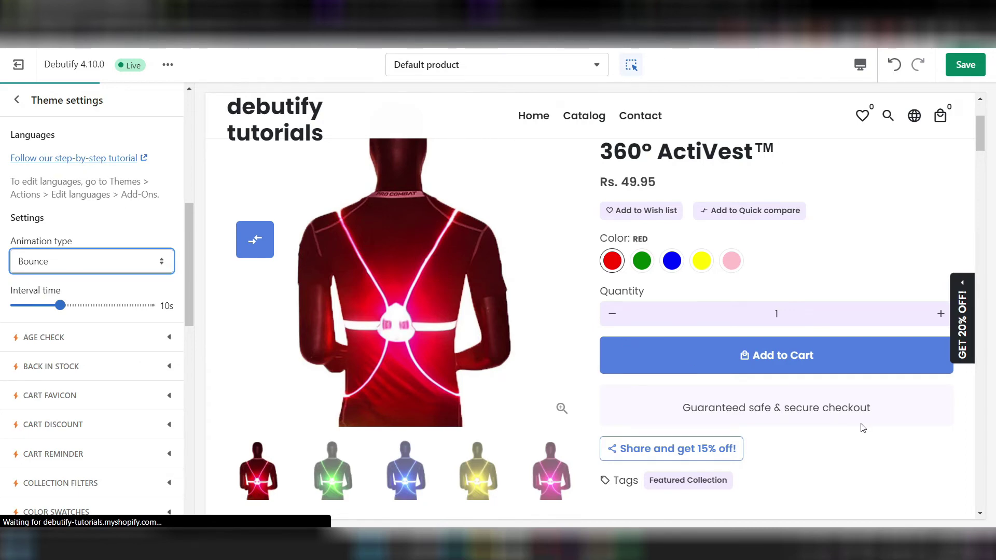
scroll(863, 427, down, 3)
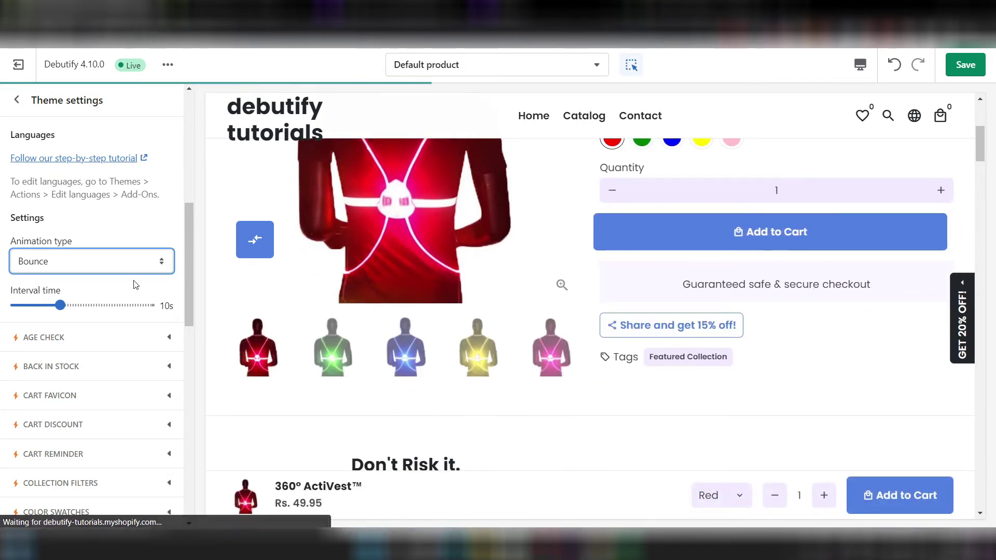
- Examine the Trust Badge add-on's settings and its position options, keeping Separate section selected
scroll(56, 296, down, 10)
scroll(54, 299, down, 5)
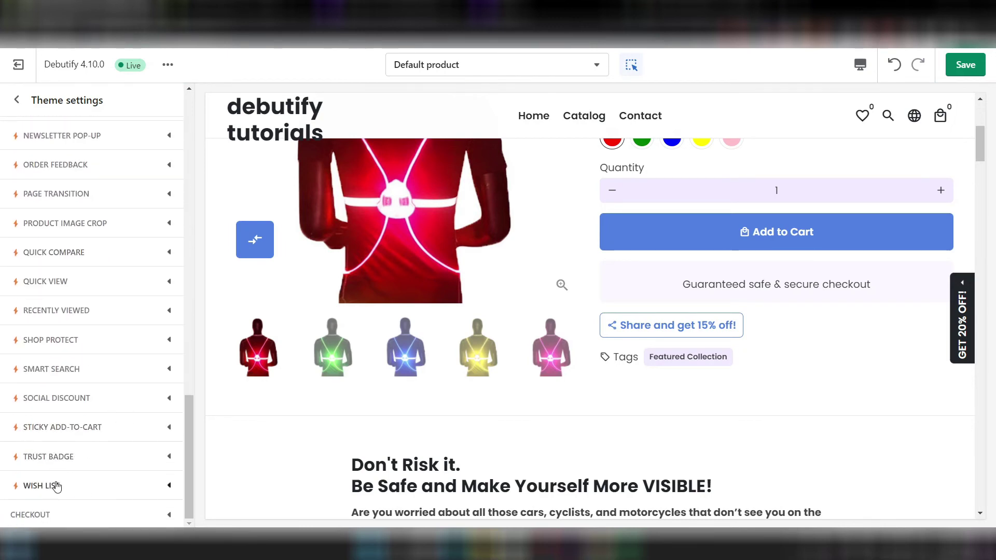
click(89, 454)
scroll(89, 454, down, 7)
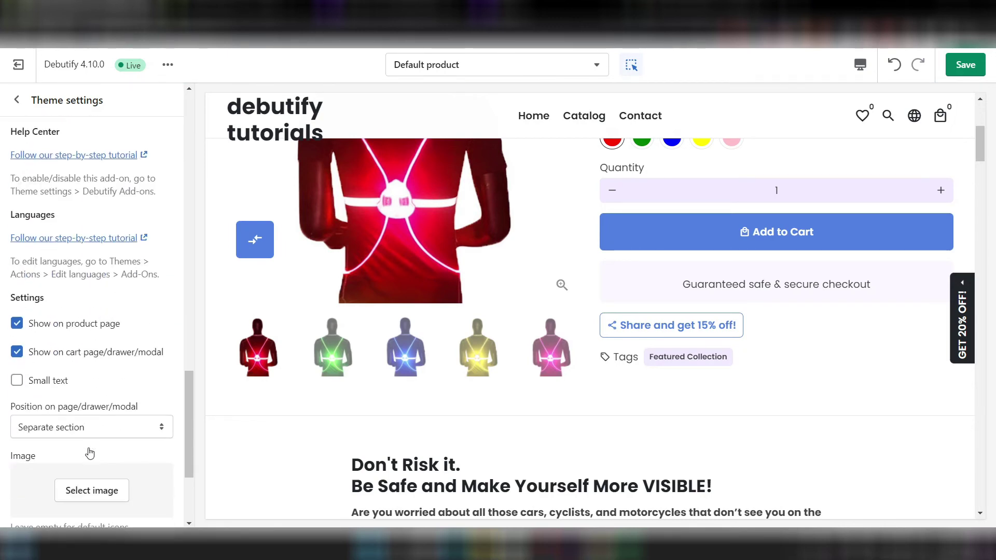
scroll(89, 453, down, 4)
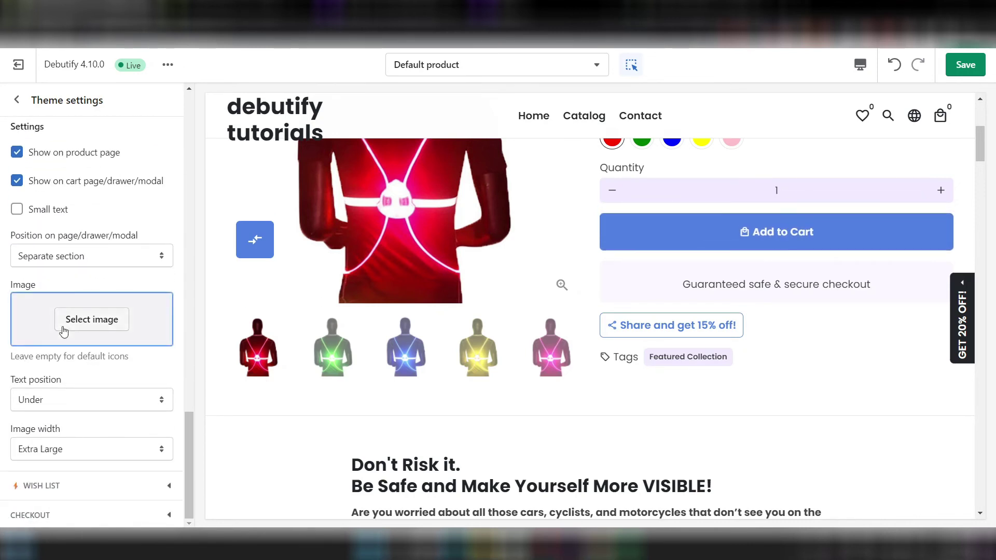
click(77, 257)
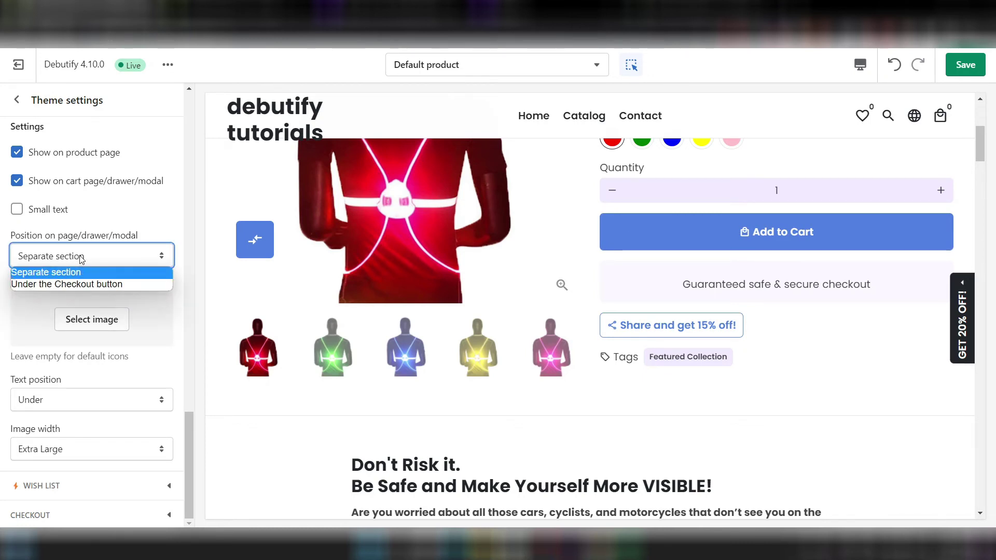
click(80, 271)
scroll(80, 258, up, 2)
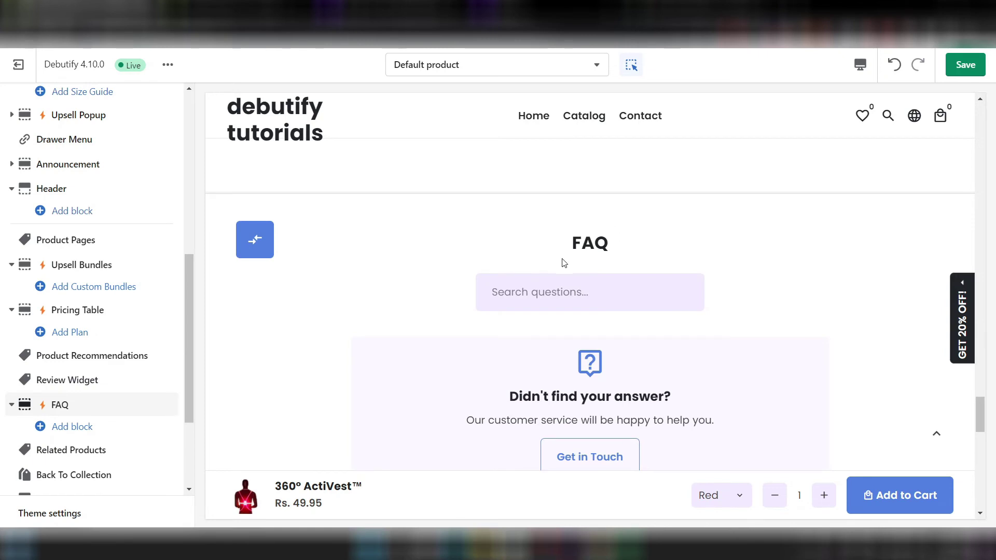
click(74, 513)
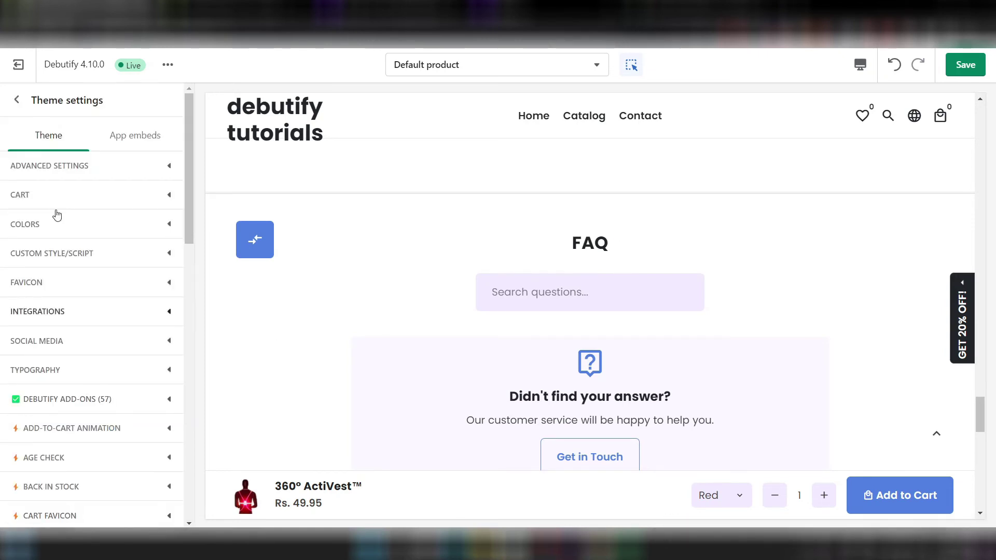
click(16, 108)
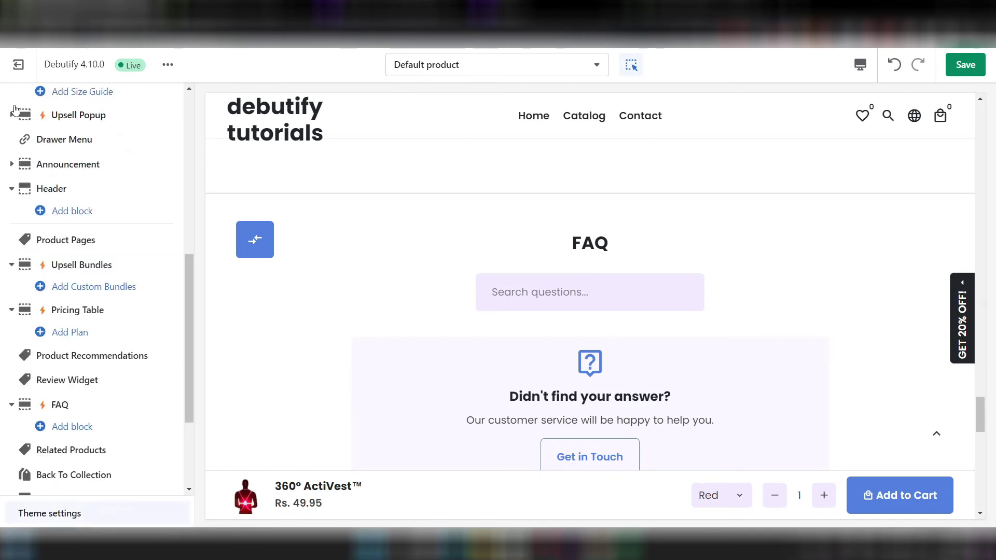
- Add a Question block to the FAQ section of the default product template
scroll(104, 343, down, 2)
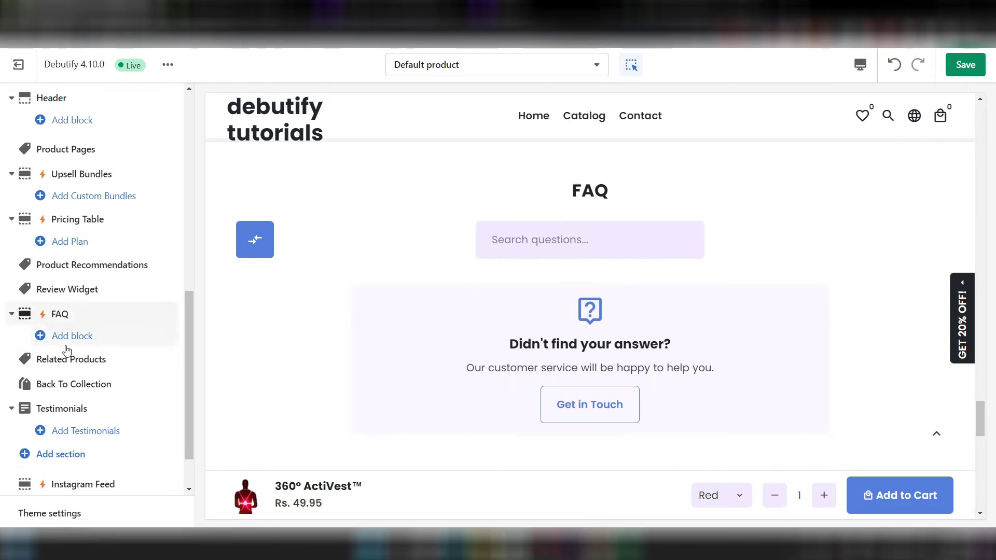
click(10, 315)
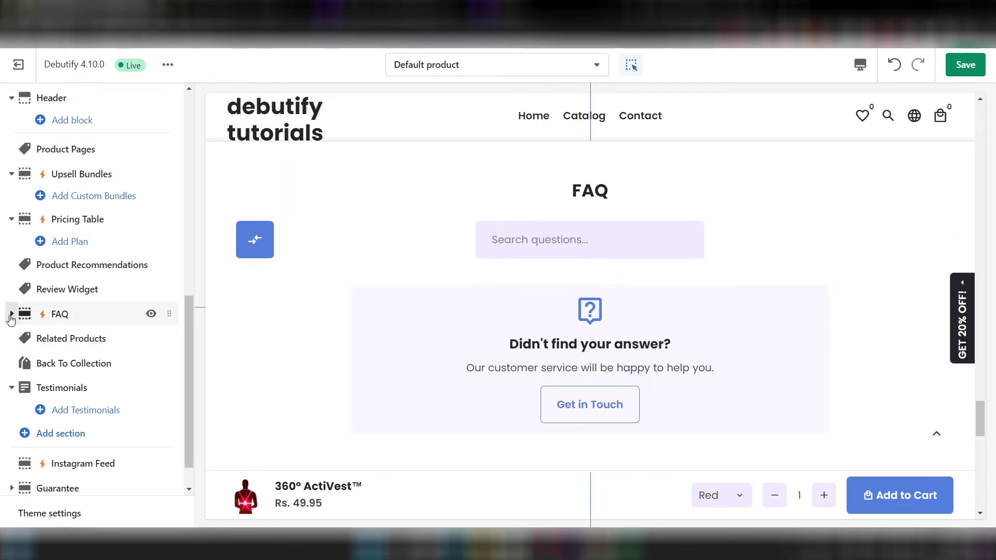
click(11, 314)
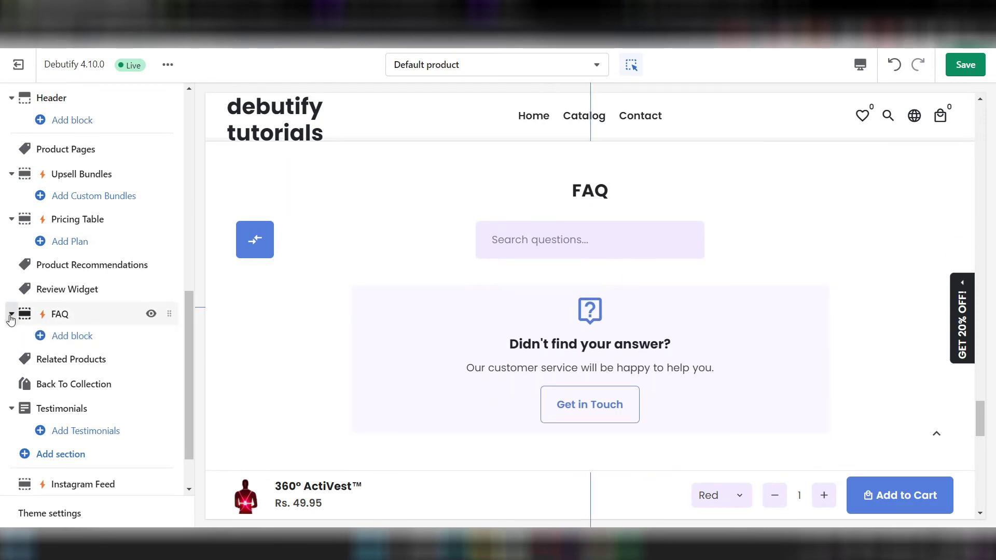
click(64, 337)
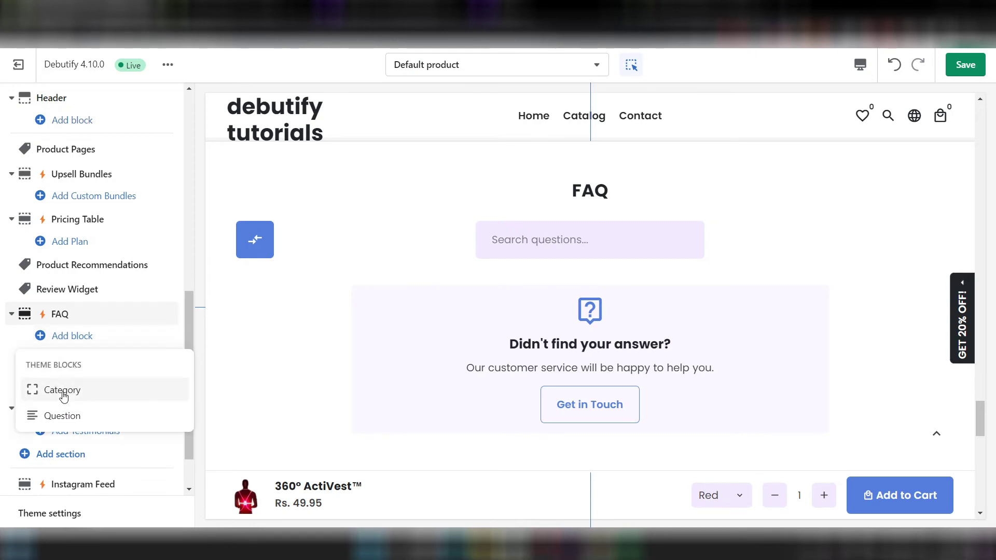
click(63, 415)
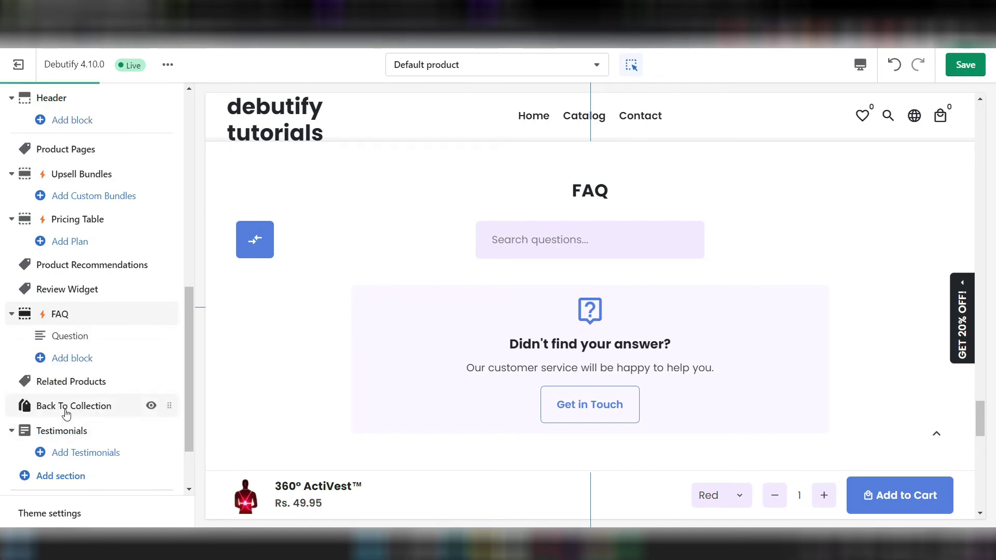
scroll(652, 220, down, 2)
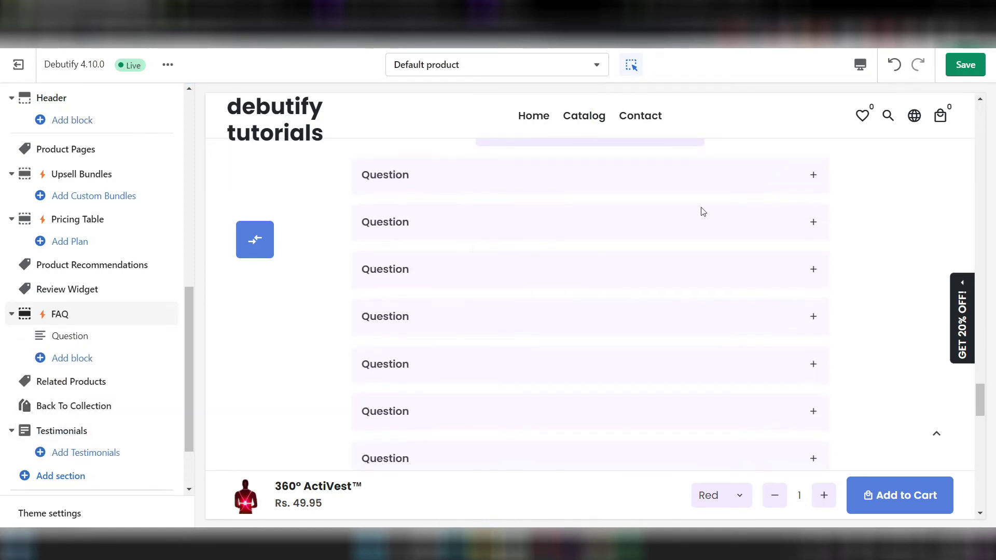
- Examine the new FAQ Question block's icon, question and answer fields through Question / Answer 10
click(798, 175)
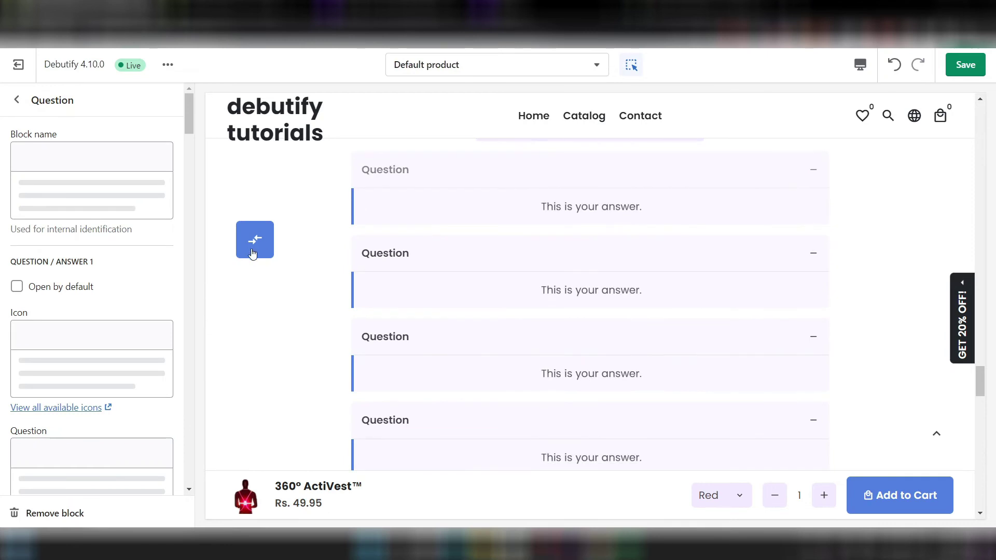
scroll(42, 260, down, 10)
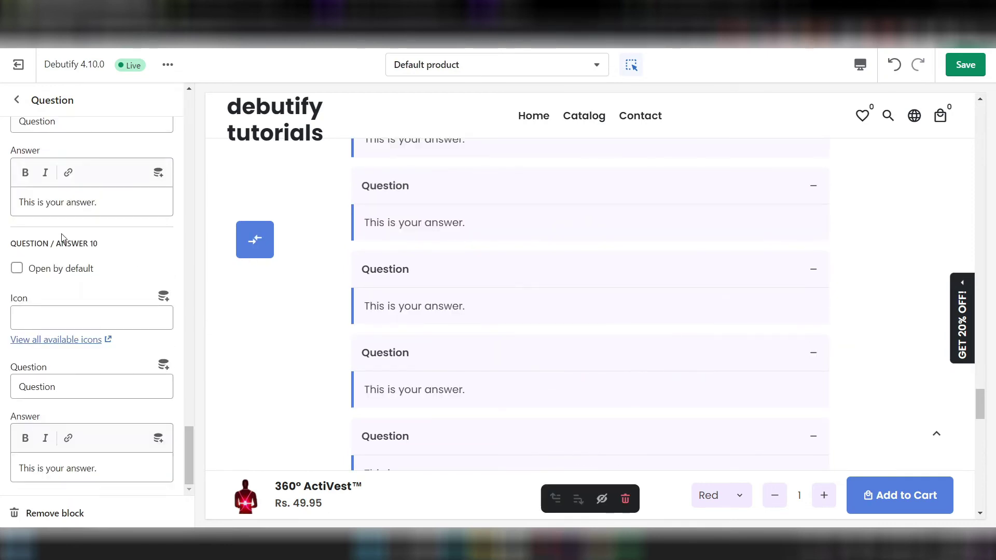
scroll(394, 316, up, 5)
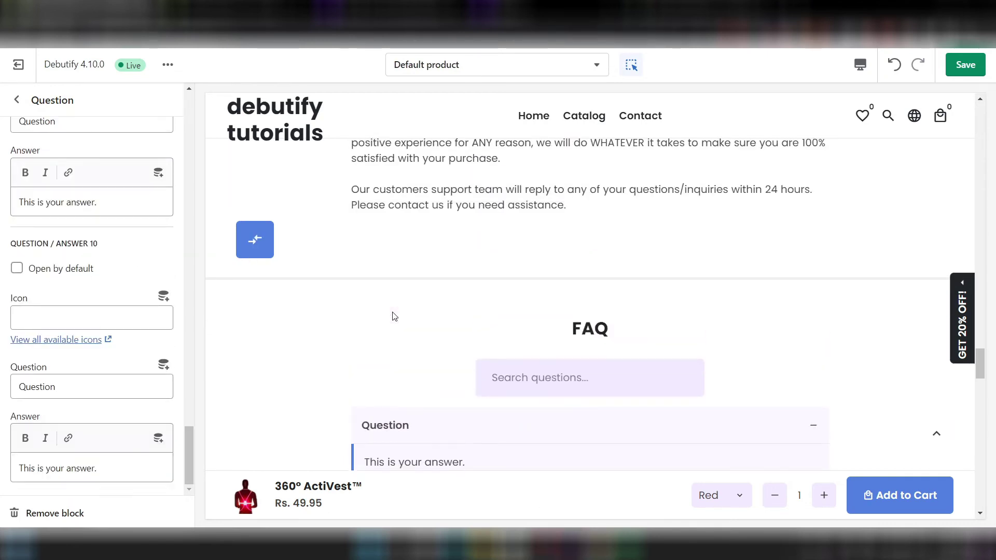
click(16, 100)
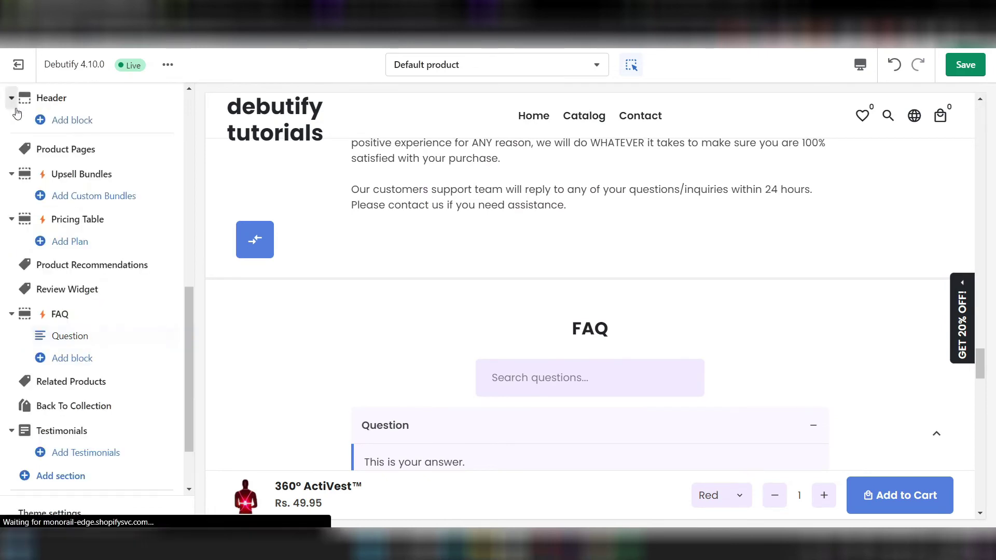
- Try Right as the desktop answer text alignment in the FAQ section's settings and return it to Left
click(59, 314)
scroll(63, 319, down, 4)
scroll(65, 319, down, 3)
click(48, 275)
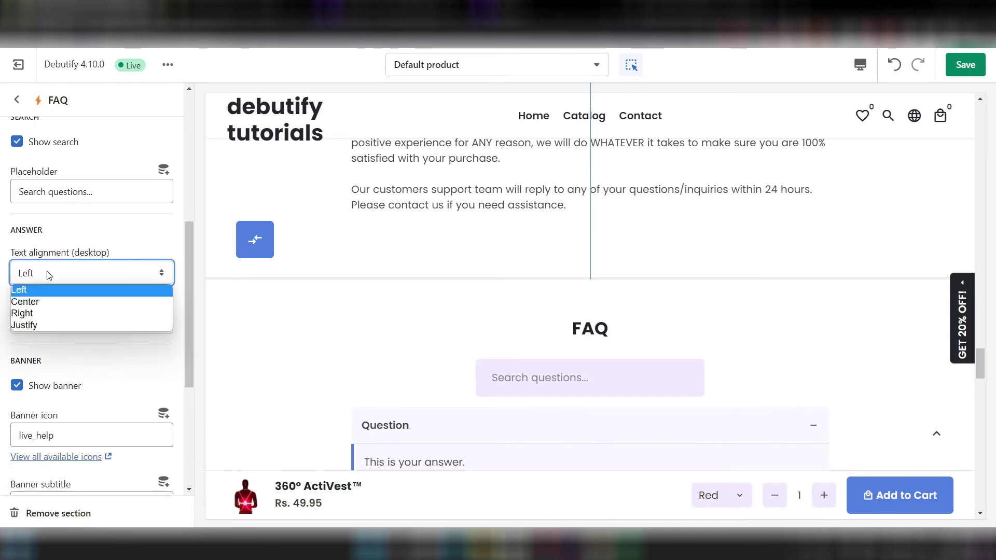
click(45, 311)
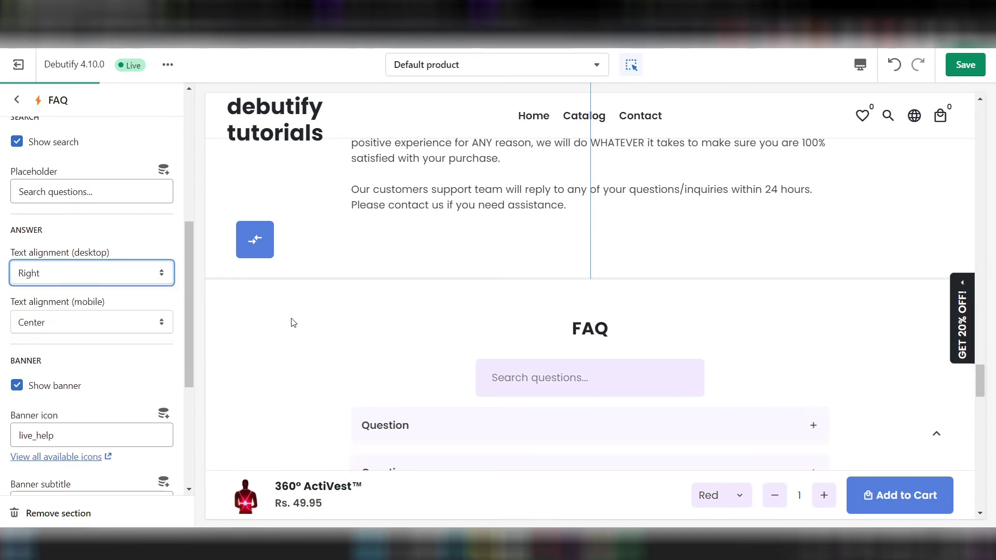
click(95, 281)
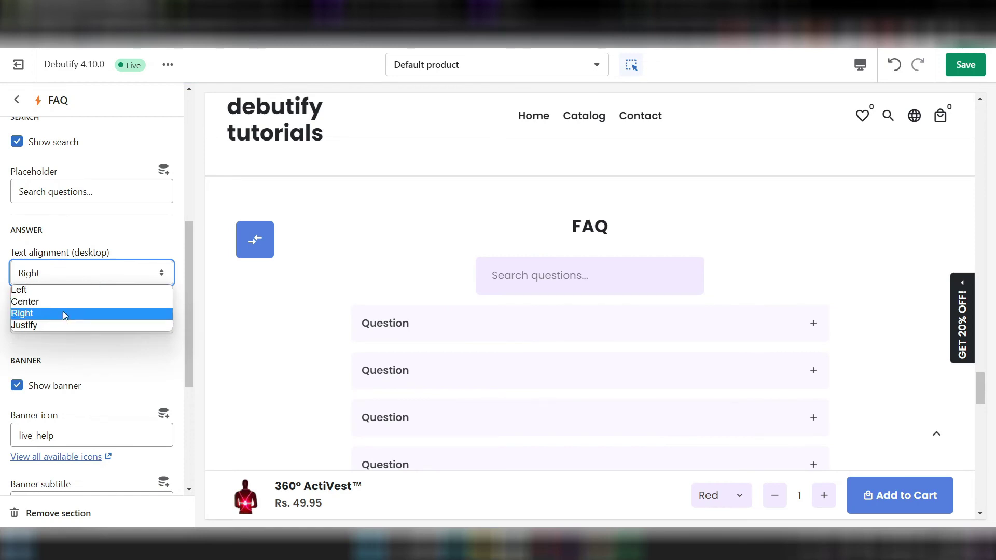
click(62, 287)
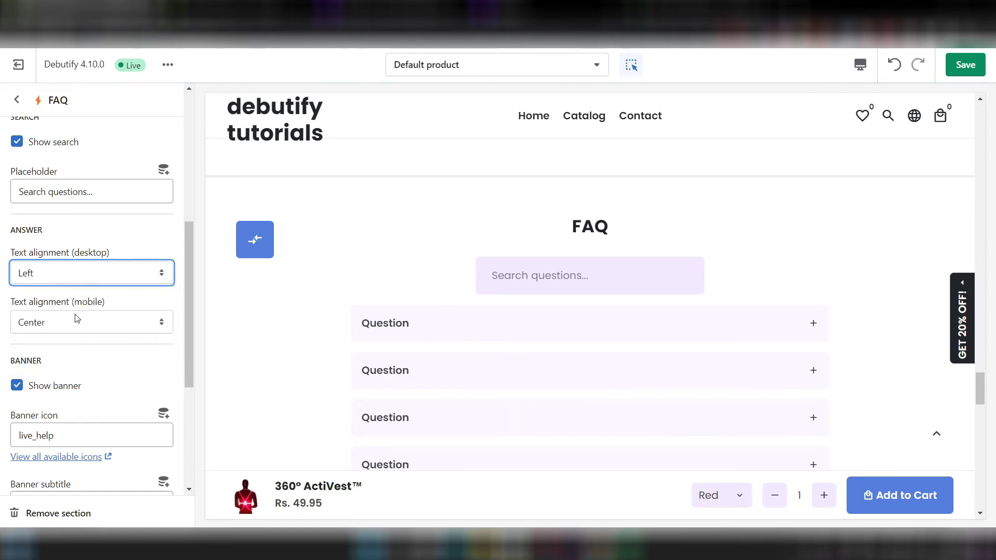
- Change the FAQ section's heading to "FAQs" and review the section in the preview
scroll(309, 330, down, 6)
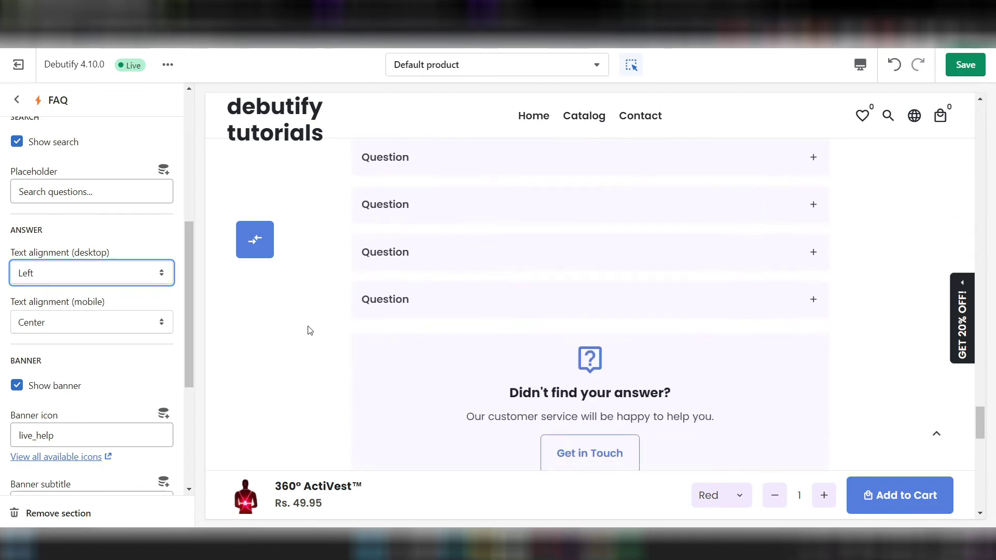
scroll(310, 330, up, 6)
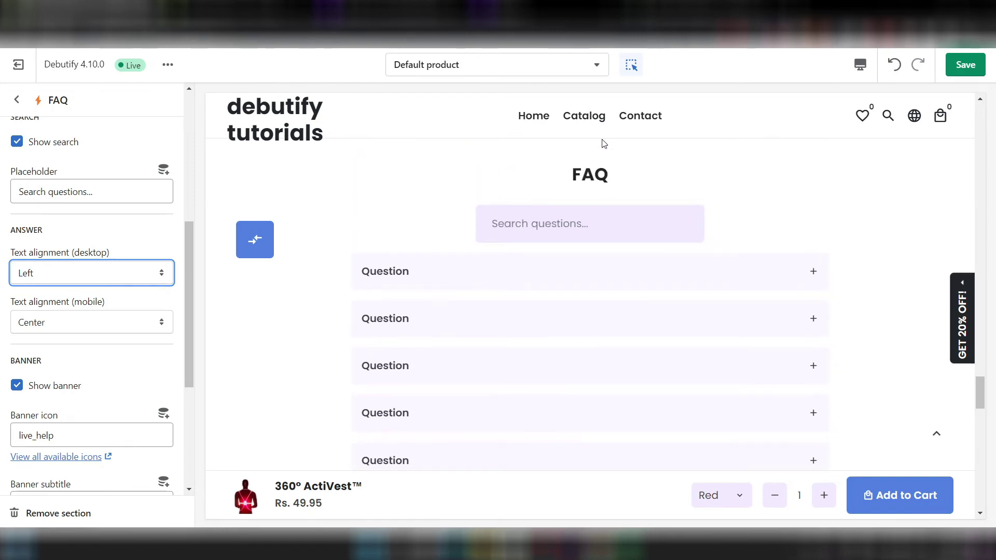
scroll(97, 277, up, 6)
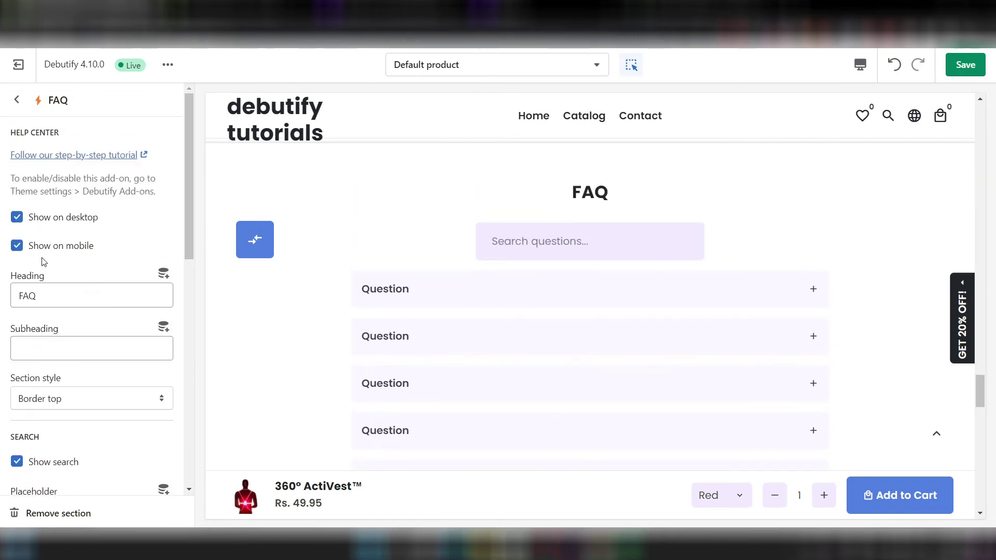
click(38, 287)
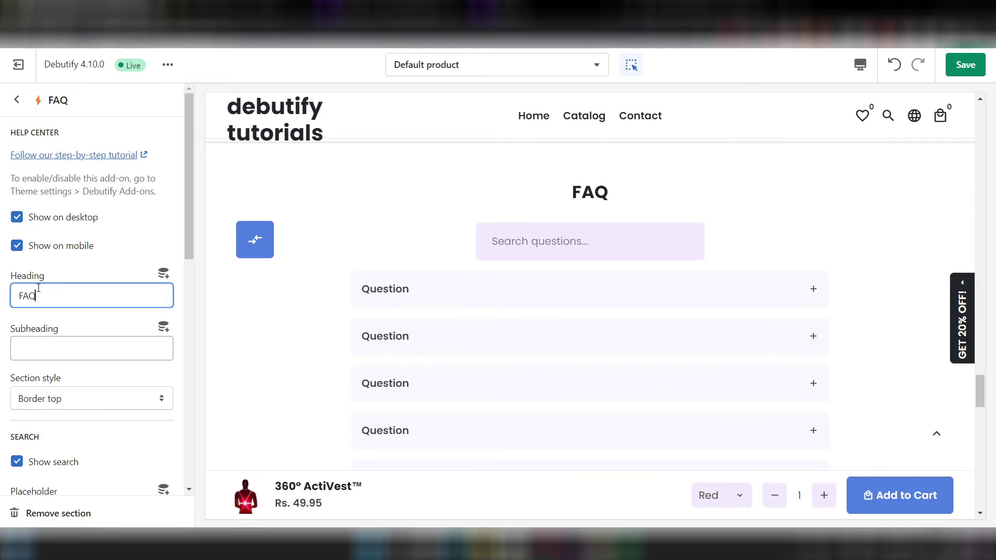
text(s)
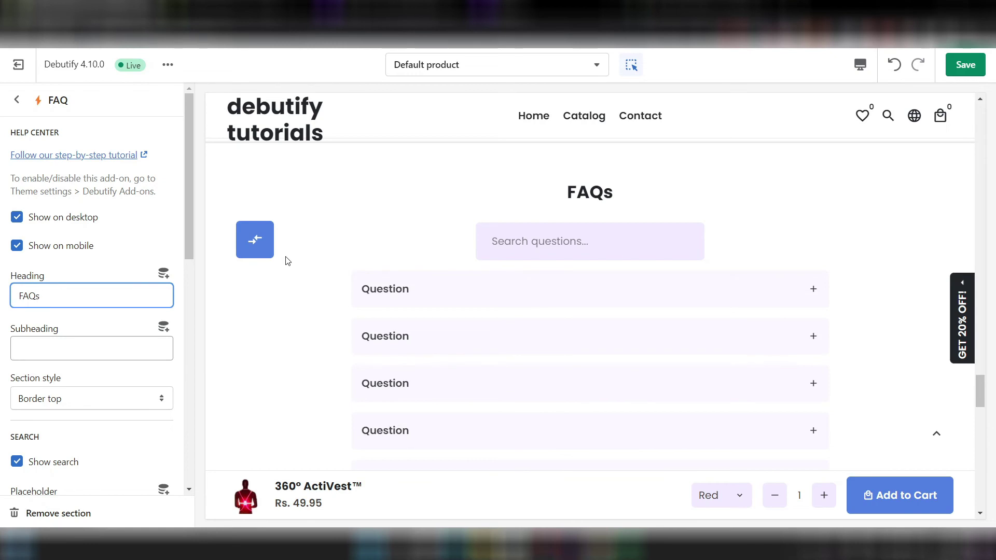
scroll(529, 367, down, 5)
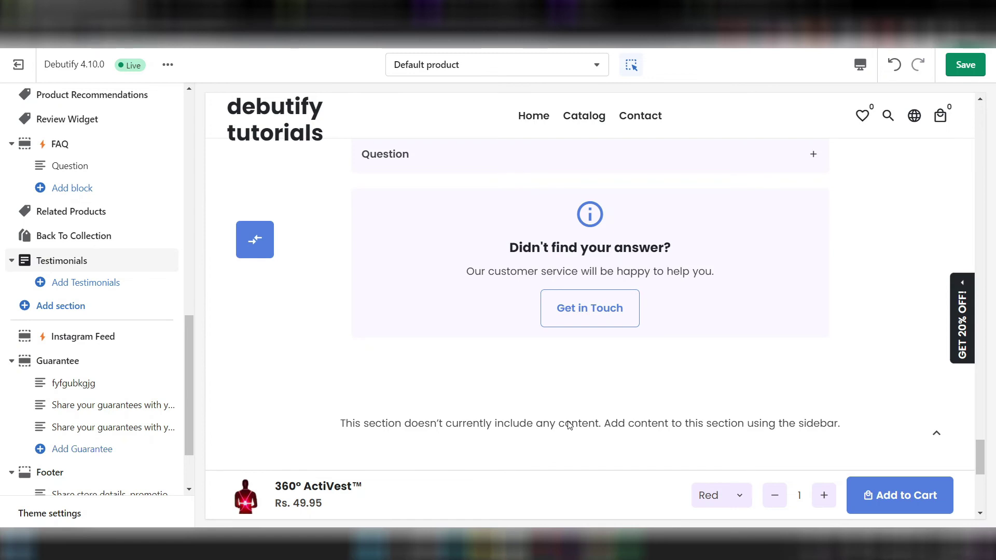
- Look over the empty Testimonials section's settings and remove the section from the product page
click(569, 426)
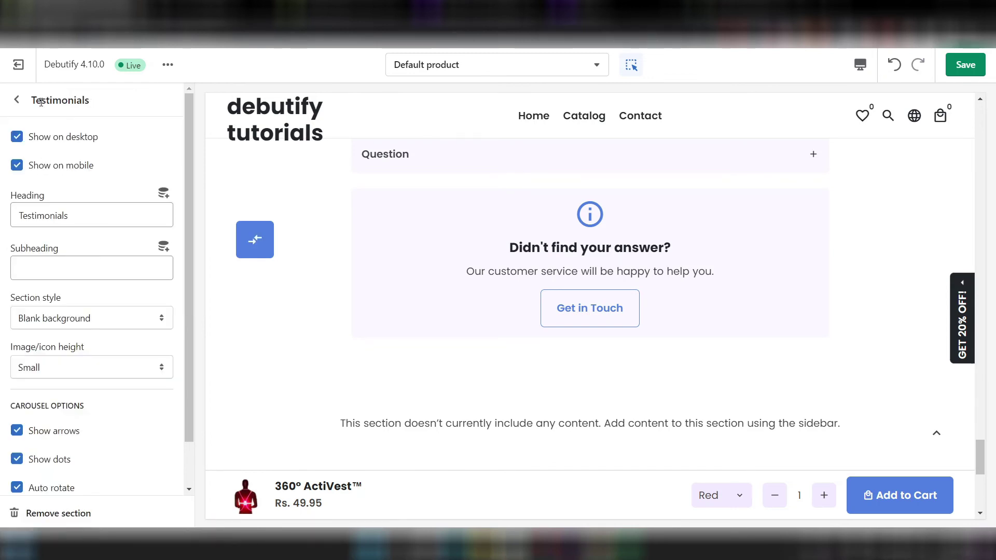
scroll(105, 188, down, 1)
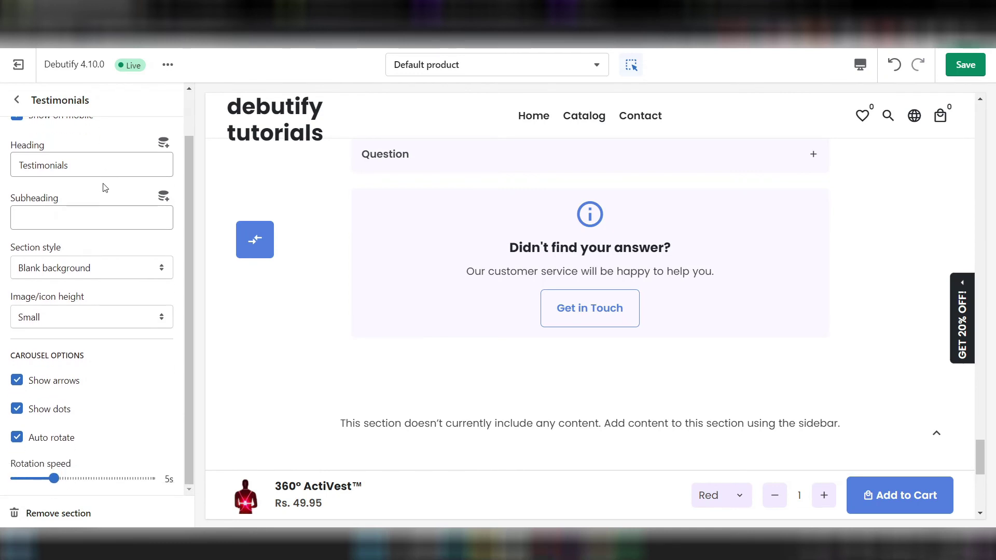
click(27, 513)
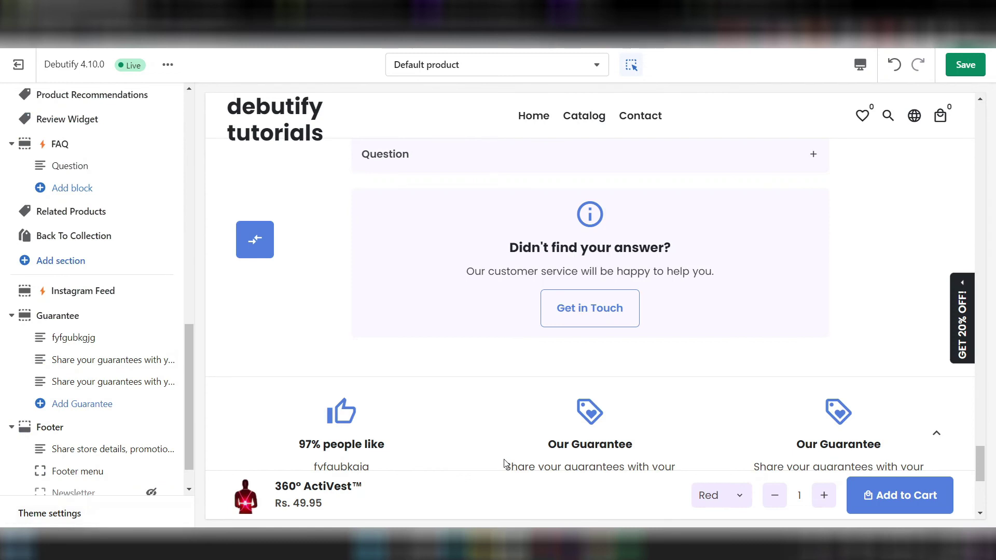
- Review the product page preview and section list, covering the FAQ, Instagram Feed, Guarantee and Footer sections
scroll(506, 463, down, 2)
scroll(138, 389, down, 1)
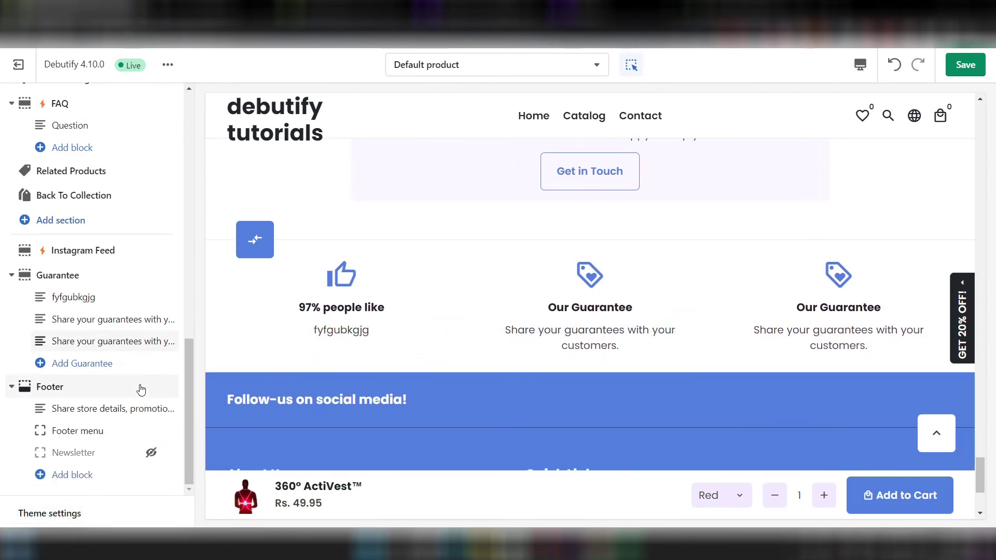
scroll(140, 390, up, 2)
mouse_move(104, 198)
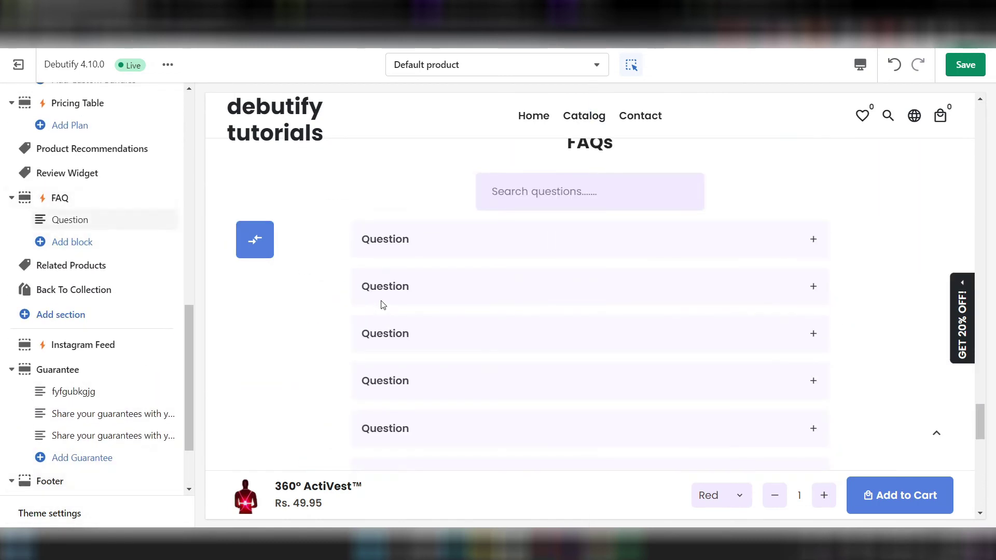
scroll(443, 368, down, 5)
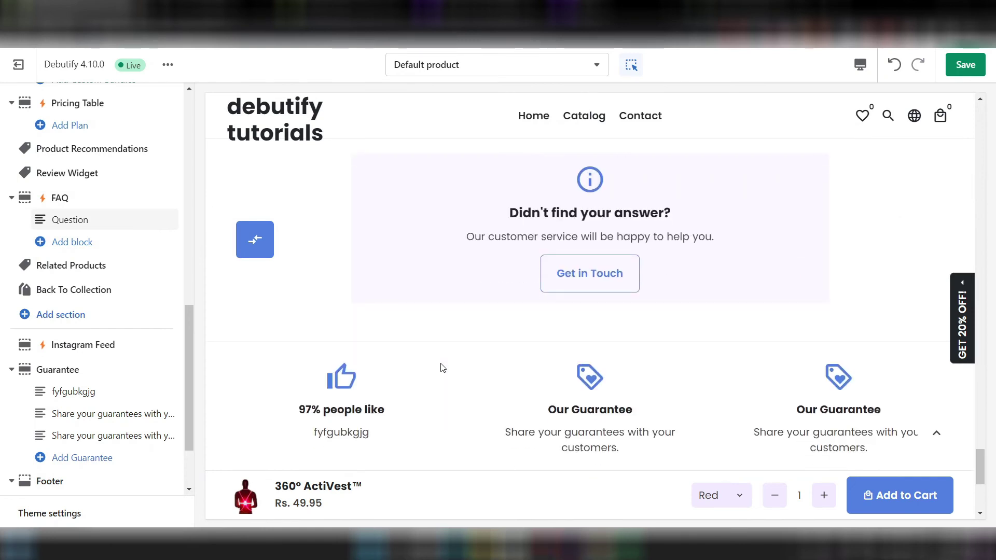
scroll(443, 367, down, 5)
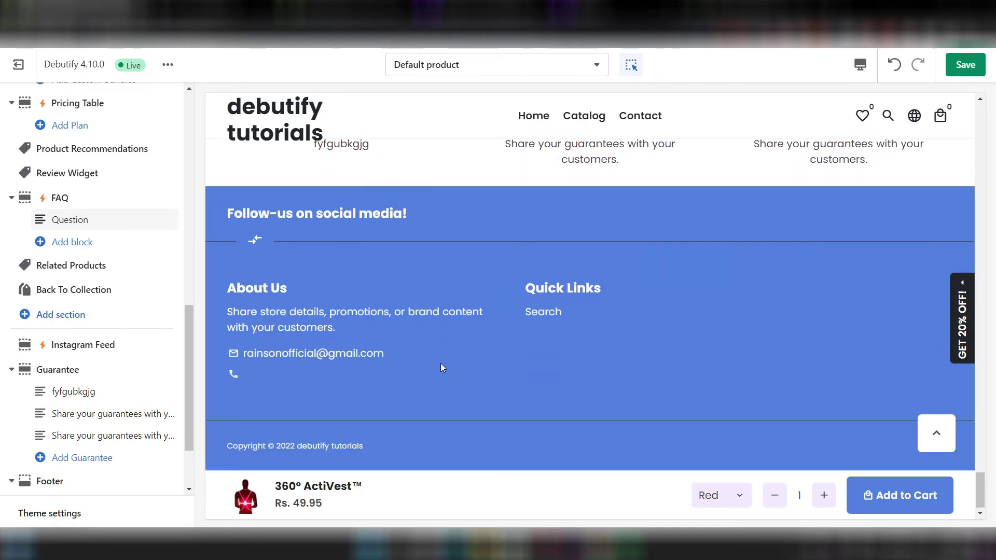
scroll(443, 368, up, 3)
scroll(442, 368, up, 3)
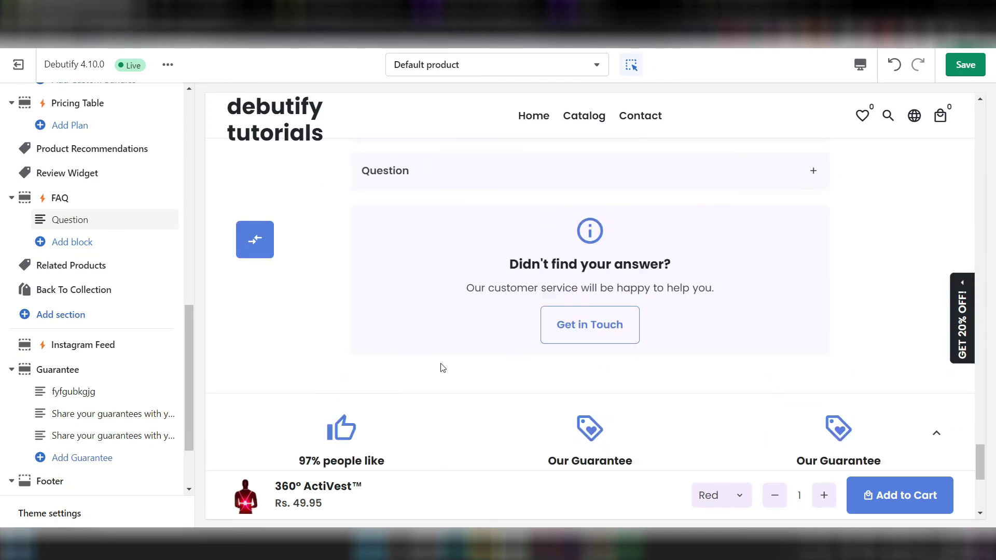
scroll(442, 368, up, 5)
scroll(442, 368, down, 7)
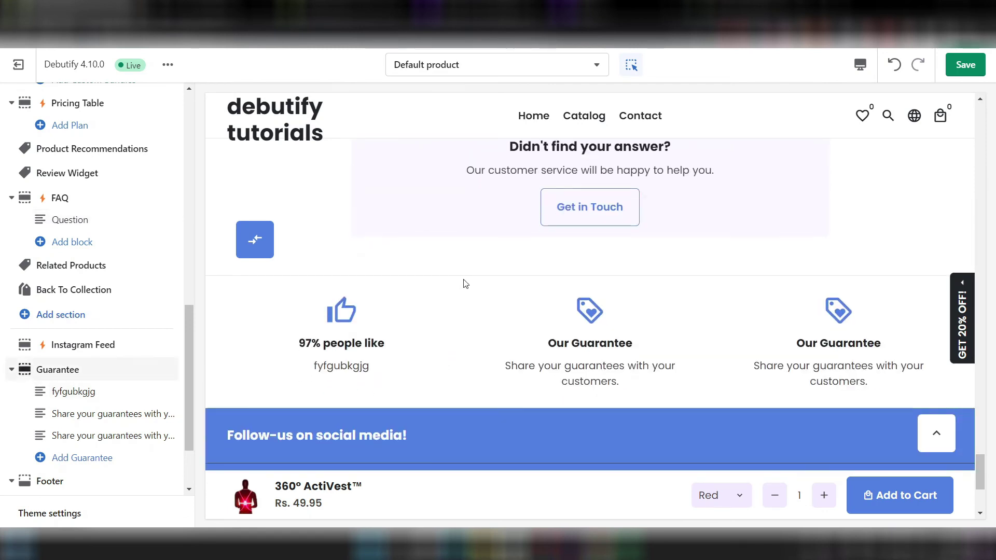
scroll(464, 284, up, 1)
scroll(463, 283, up, 5)
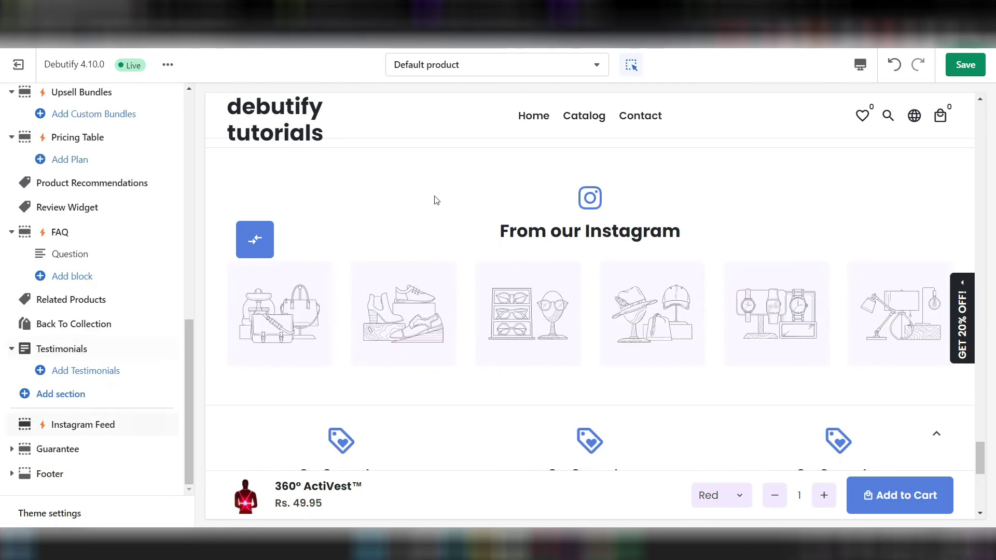
scroll(183, 336, up, 15)
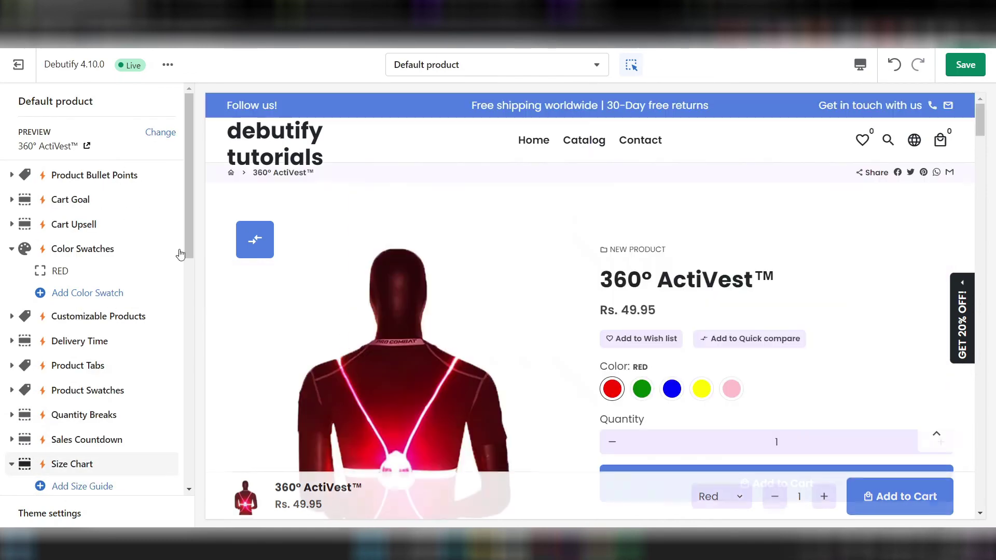
- Examine the Instagram Feed section's settings, including the access token, heading, section style and image layout options
drag(188, 256, 189, 485)
mouse_move(64, 432)
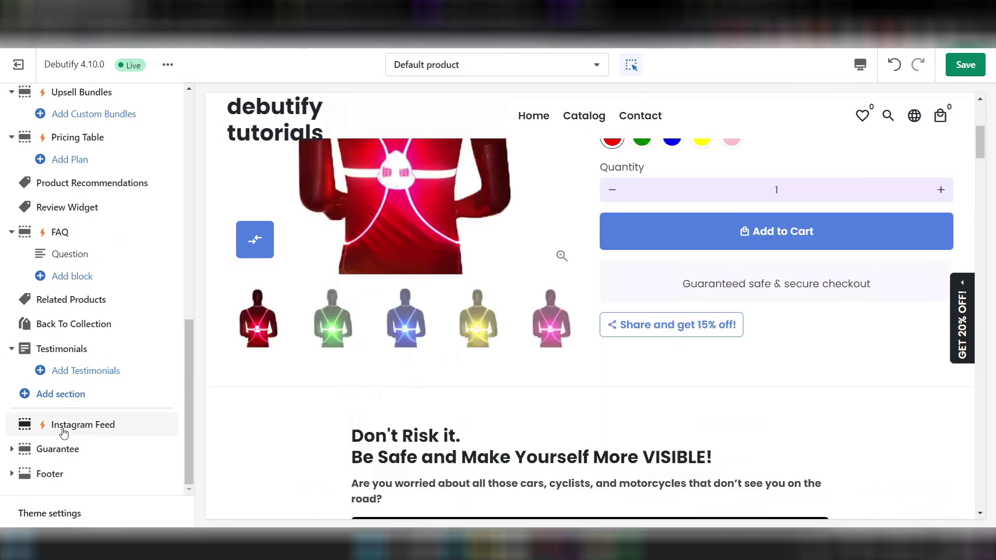
click(63, 432)
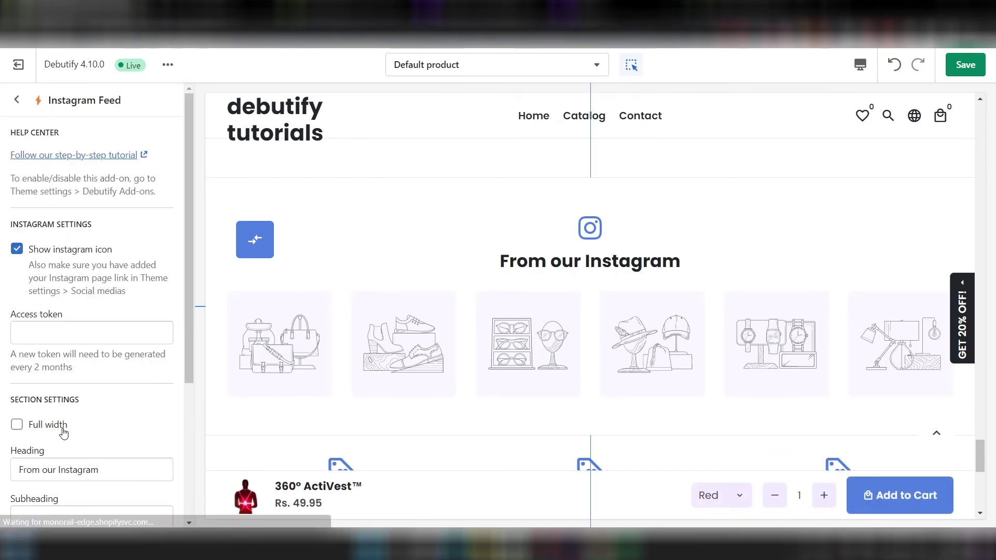
drag(189, 278, 193, 417)
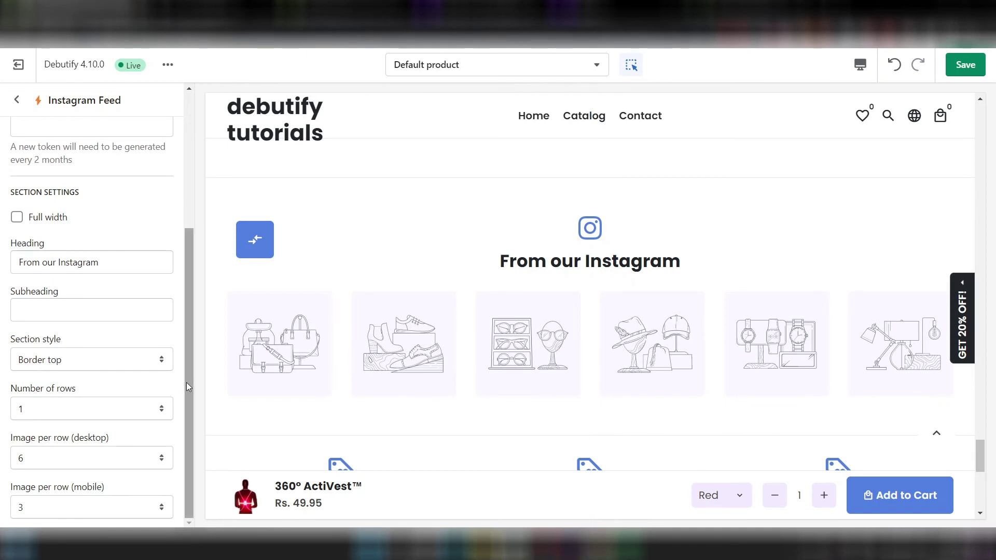
drag(186, 382, 179, 297)
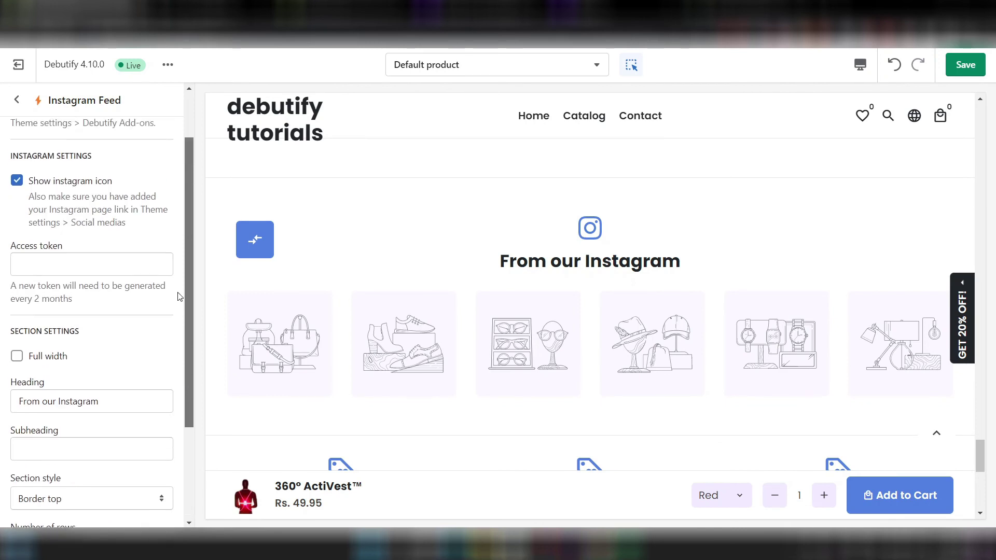
- Disable the Instagram Feed add-on among the Debutify add-ons in the theme settings
click(17, 99)
click(19, 511)
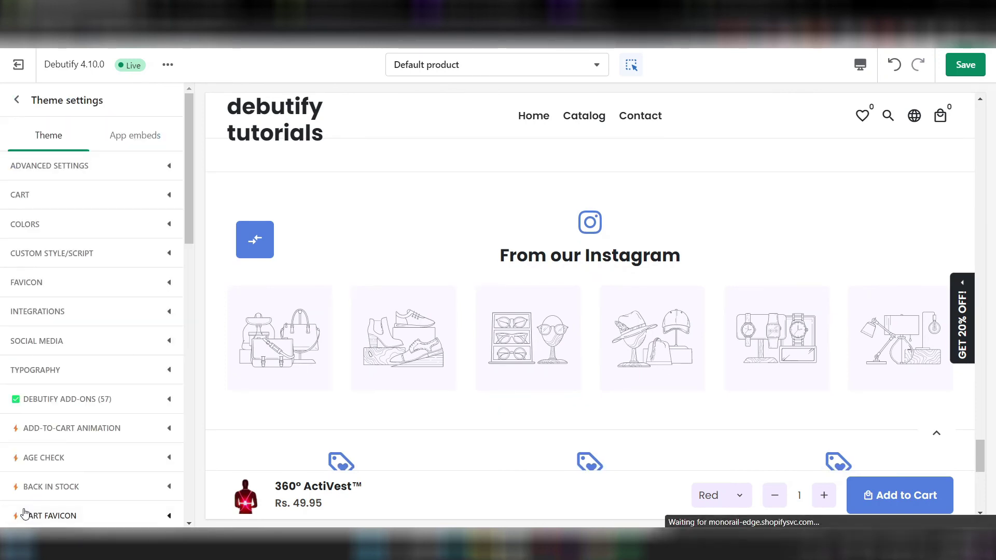
click(77, 399)
scroll(77, 404, down, 8)
scroll(78, 405, down, 15)
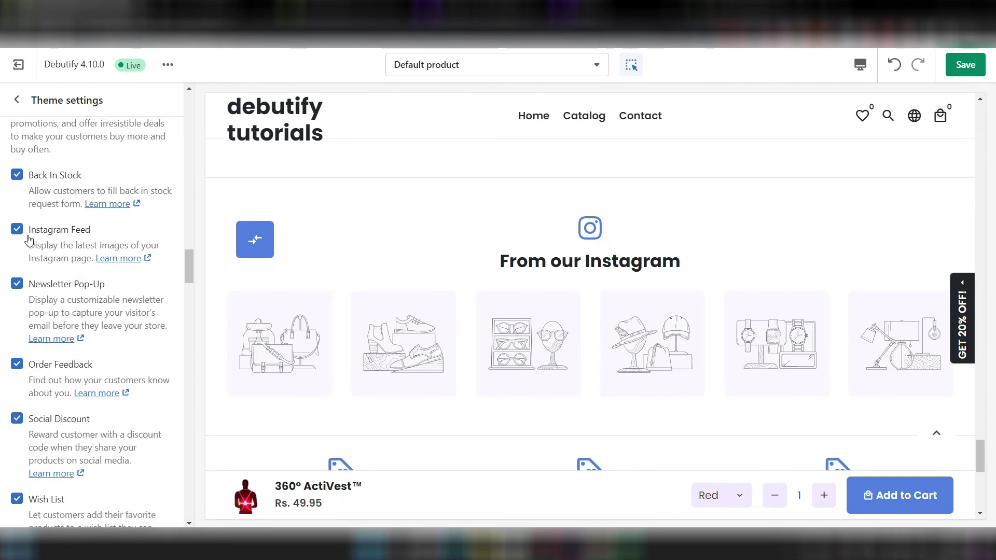
click(15, 238)
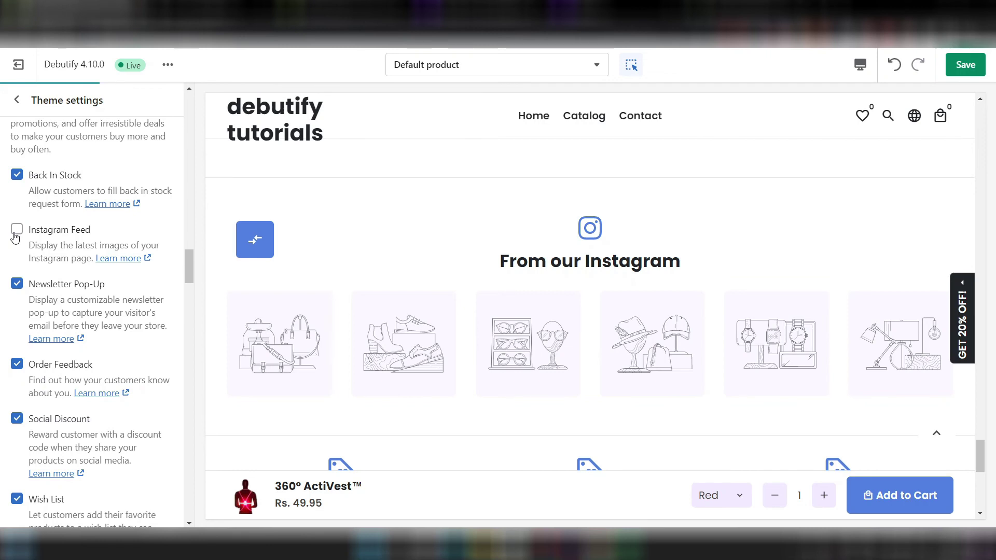
- Examine the footer's social media options and the account link fields in the theme's social media settings
click(475, 333)
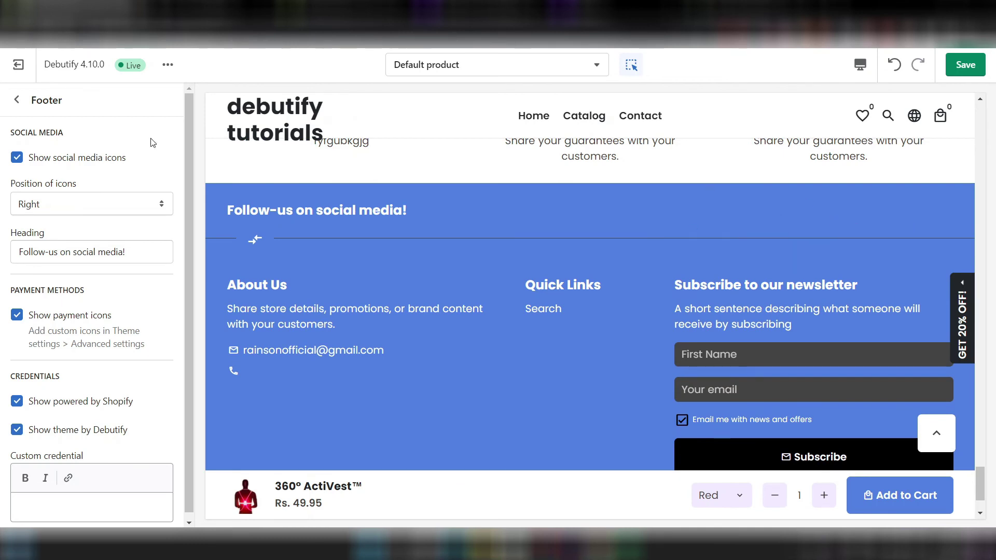
click(19, 101)
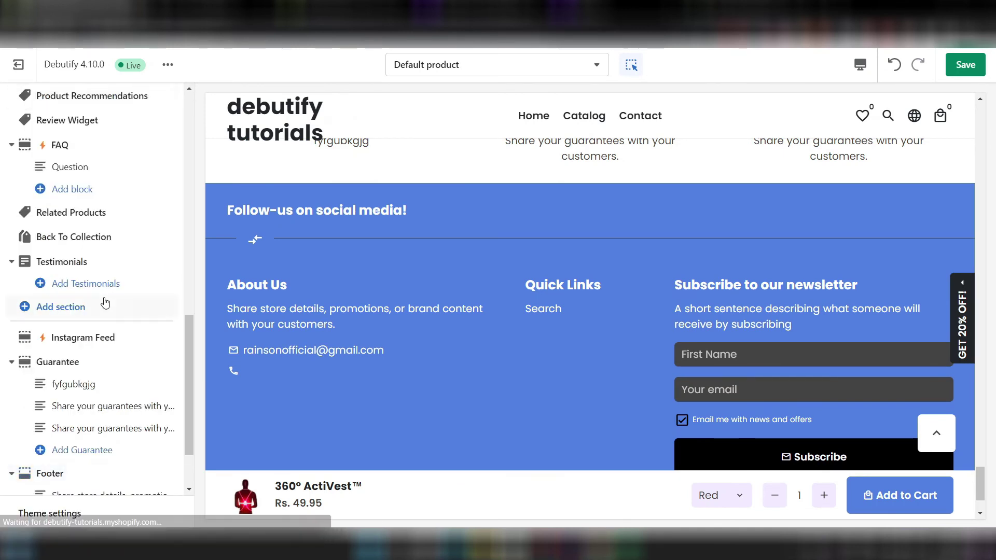
scroll(102, 293, down, 2)
click(85, 512)
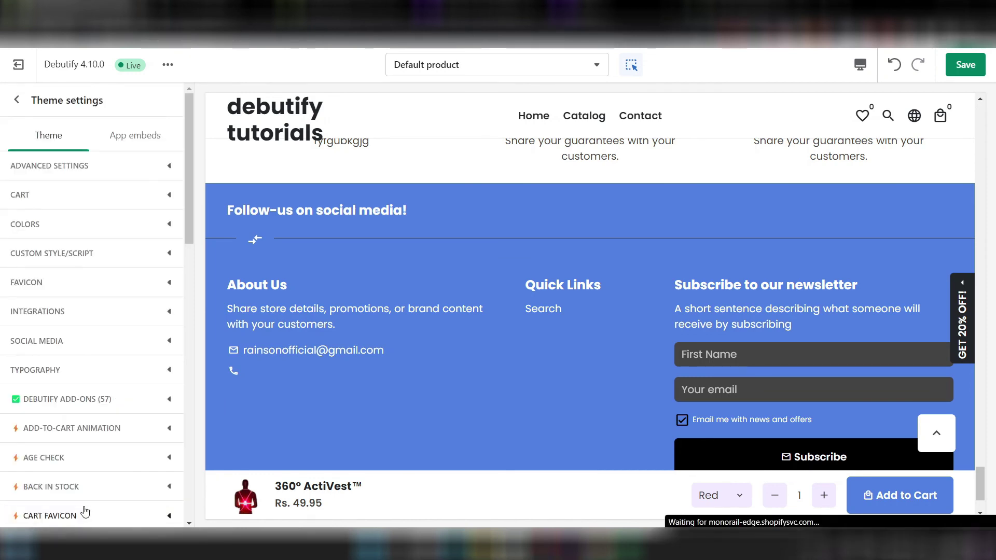
click(43, 343)
scroll(45, 244, down, 3)
scroll(129, 356, down, 5)
click(30, 345)
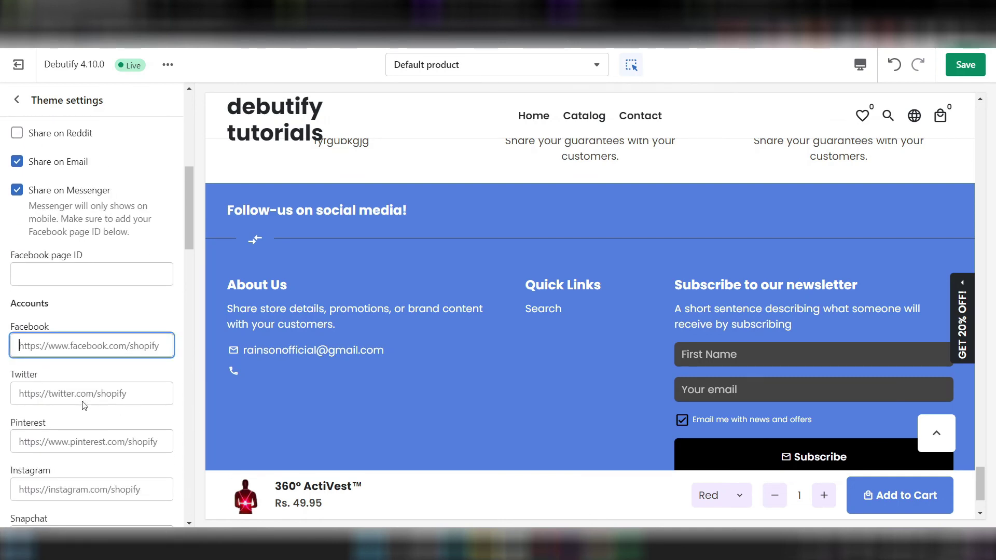
scroll(85, 405, down, 5)
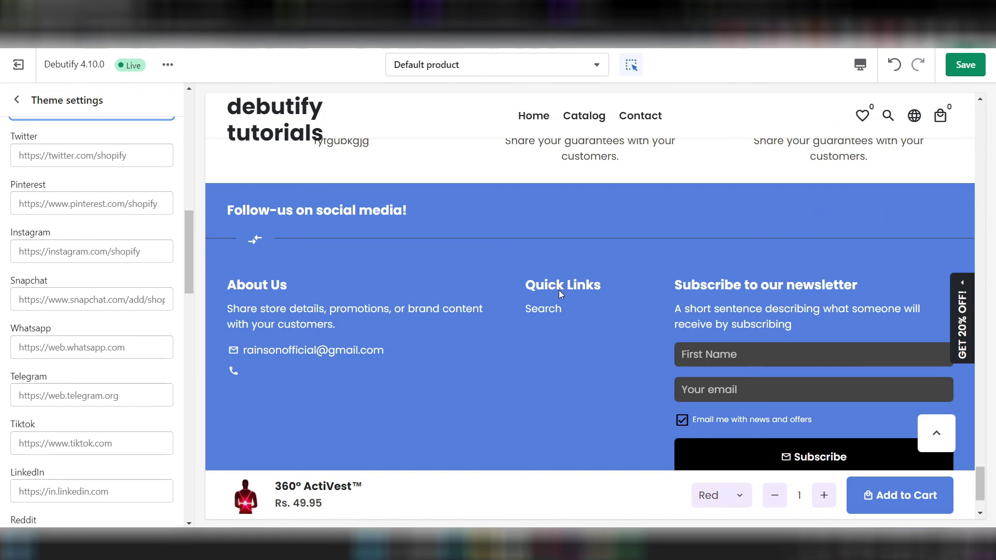
scroll(559, 292, down, 2)
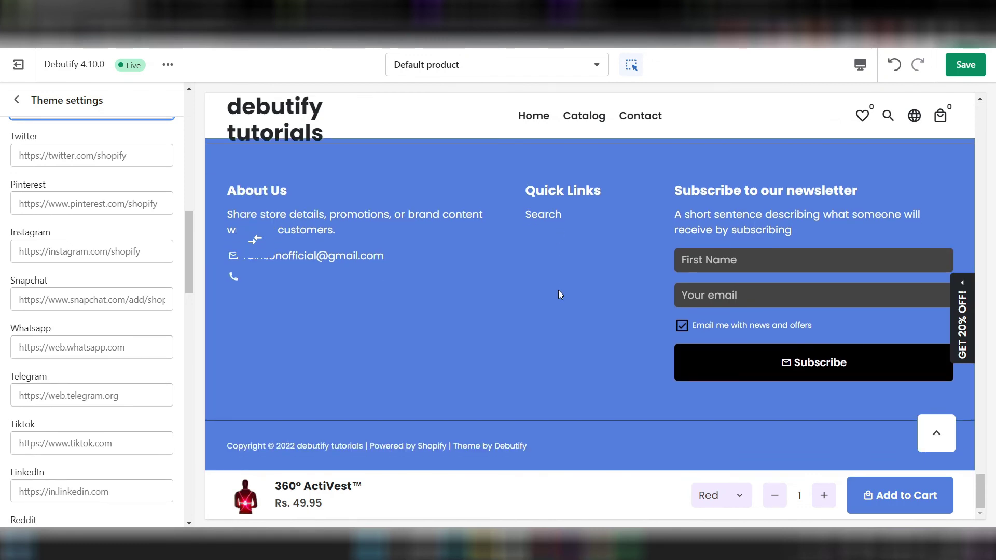
- Hide the footer's Newsletter block and look over the Store Details block's logo, heading, text and contact options
click(10, 101)
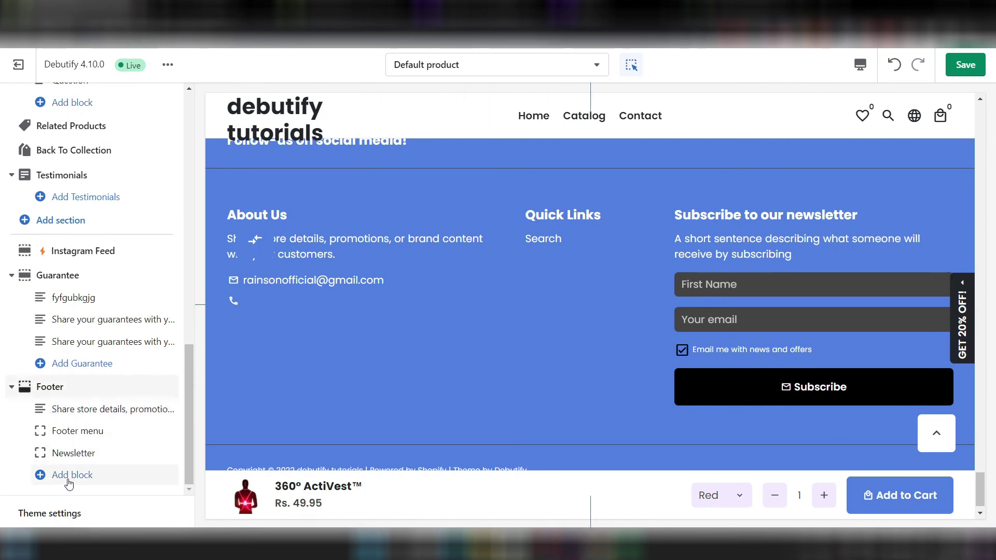
click(151, 453)
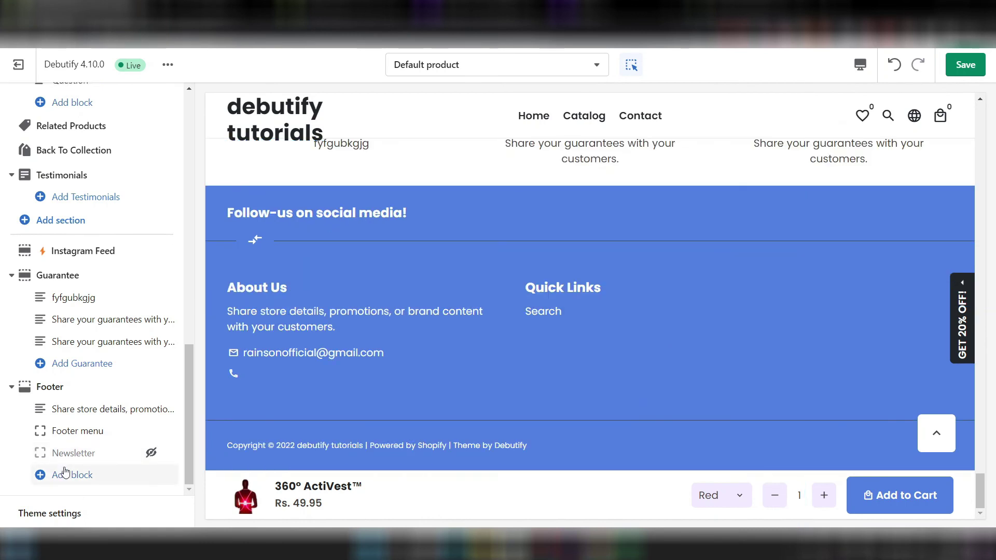
click(109, 408)
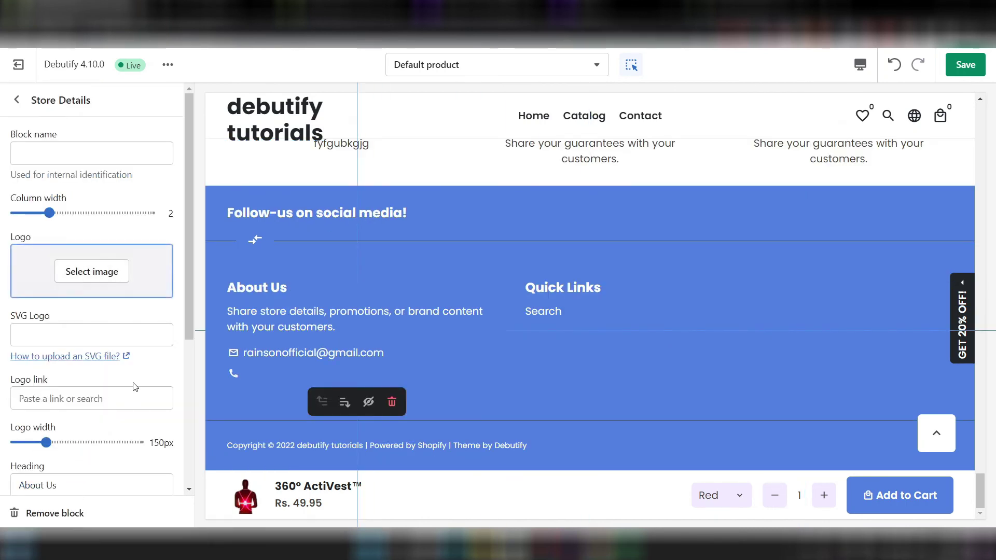
scroll(134, 385, down, 4)
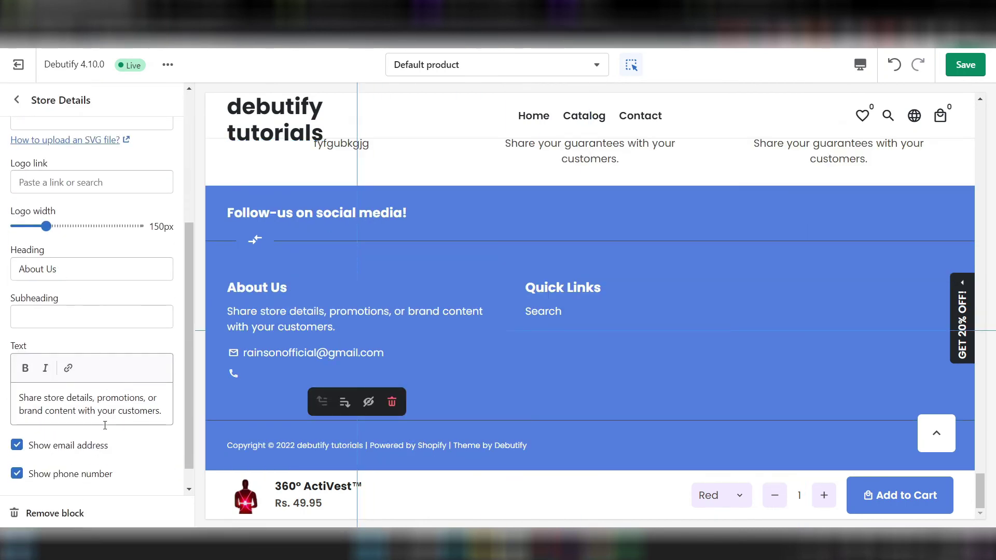
click(16, 100)
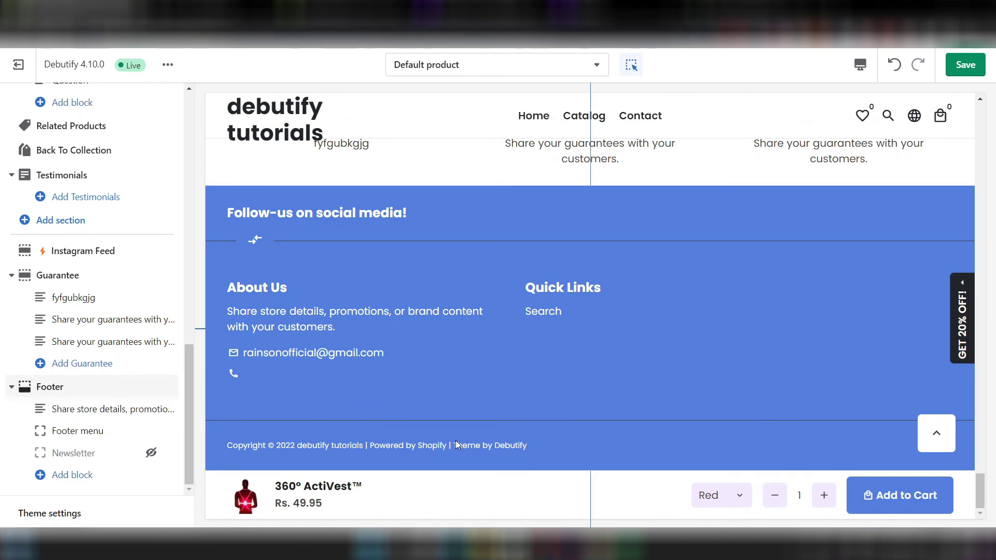
- Remove the "powered by Shopify" and "theme by Debutify" credentials from the footer
click(46, 390)
scroll(26, 312, down, 2)
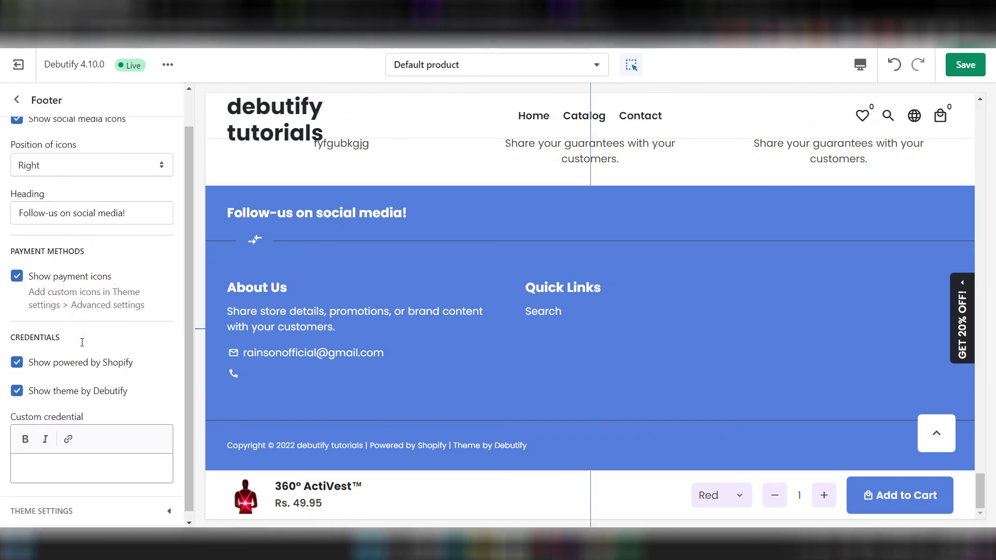
click(18, 357)
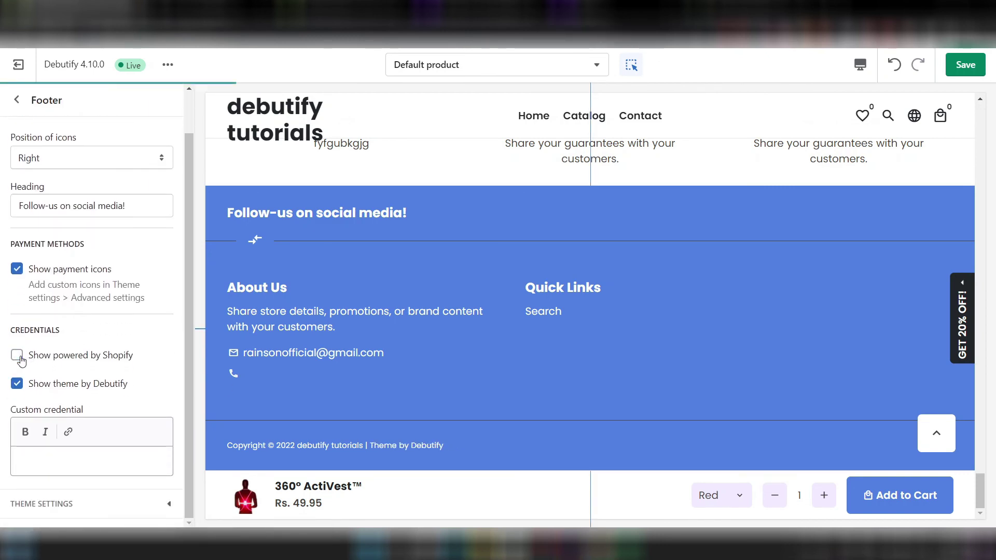
click(17, 385)
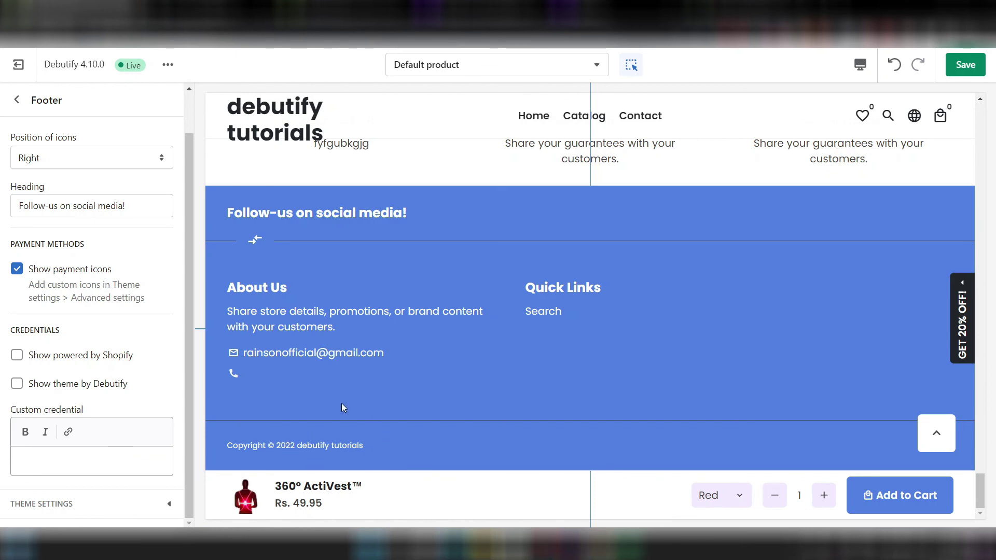
- Review the whole product page in the full-width preview, from the product details through the FAQs and slideshow to the footer
key(ctrl+shift+f)
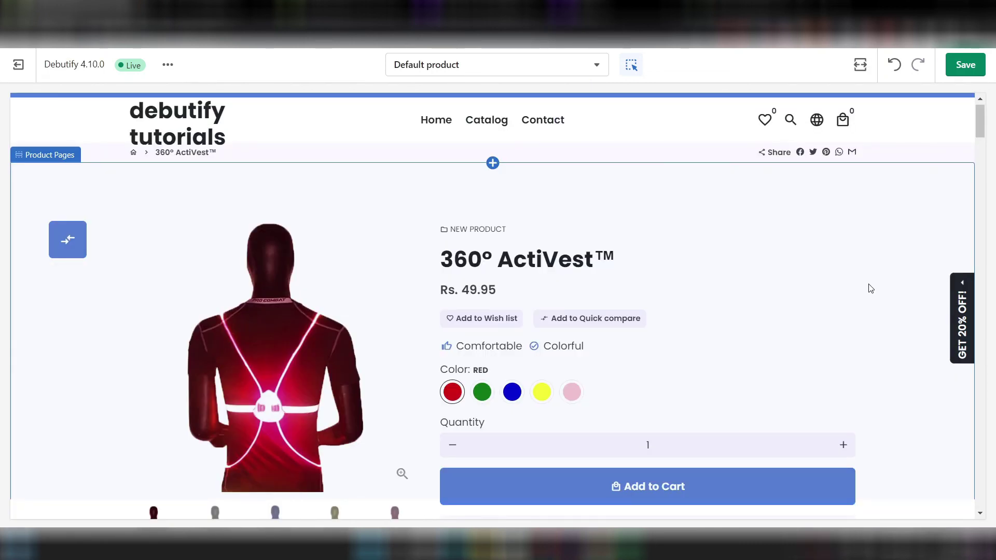
scroll(871, 288, down, 3)
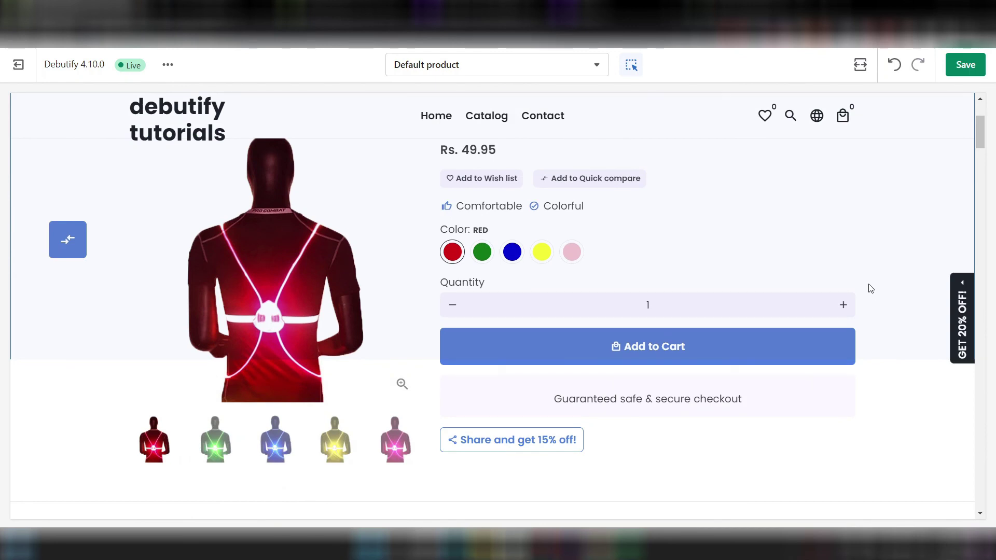
scroll(871, 288, down, 5)
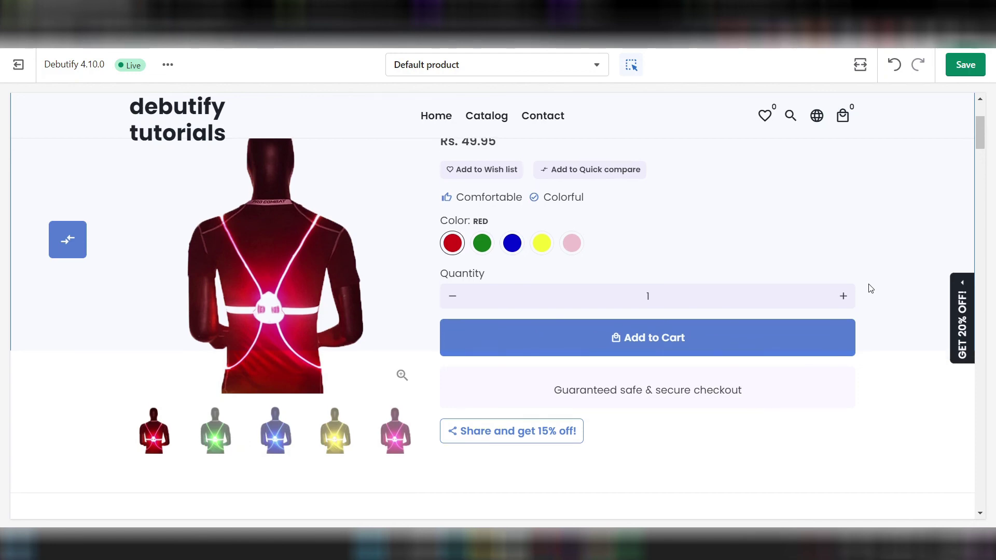
scroll(870, 289, down, 8)
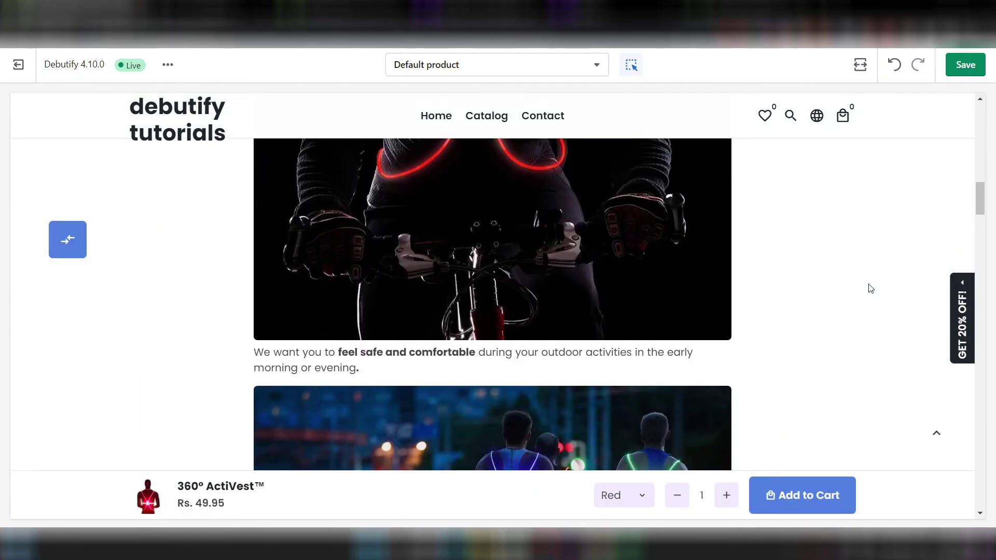
scroll(870, 289, down, 12)
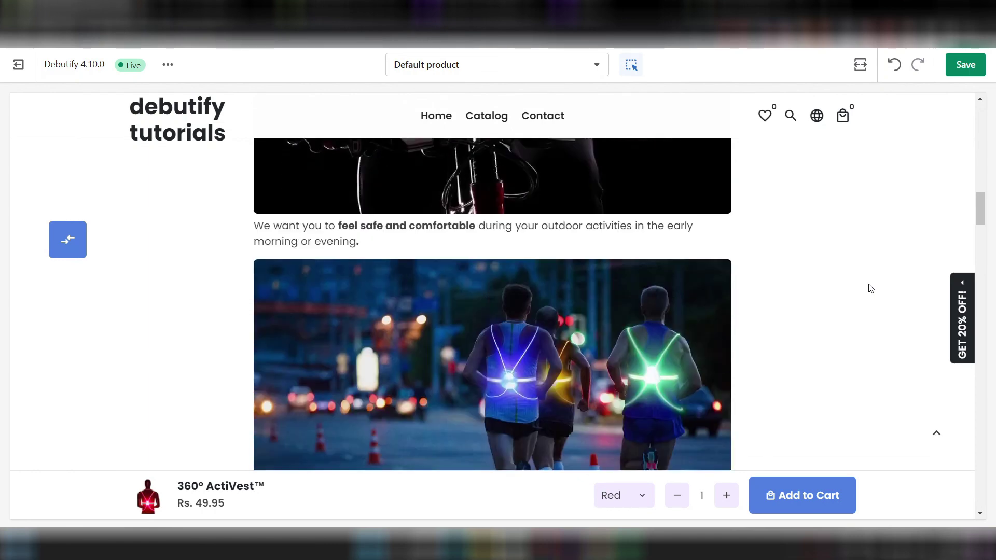
scroll(870, 288, down, 1)
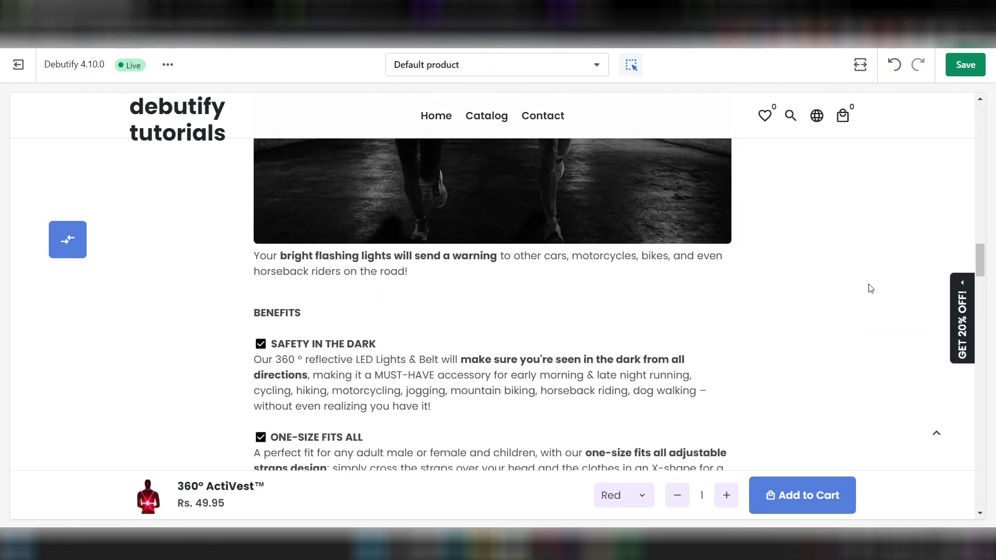
scroll(870, 289, down, 3)
scroll(870, 288, down, 2)
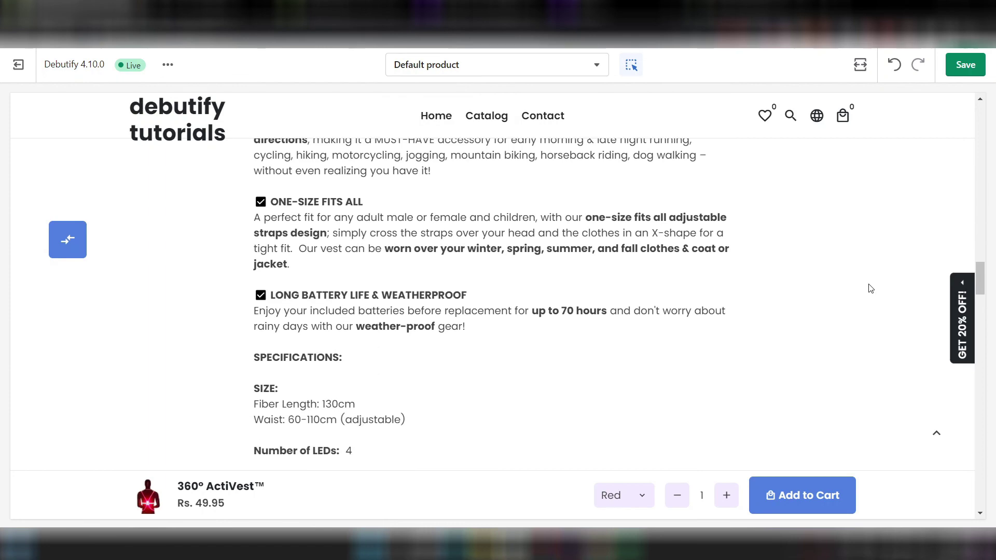
scroll(870, 289, down, 10)
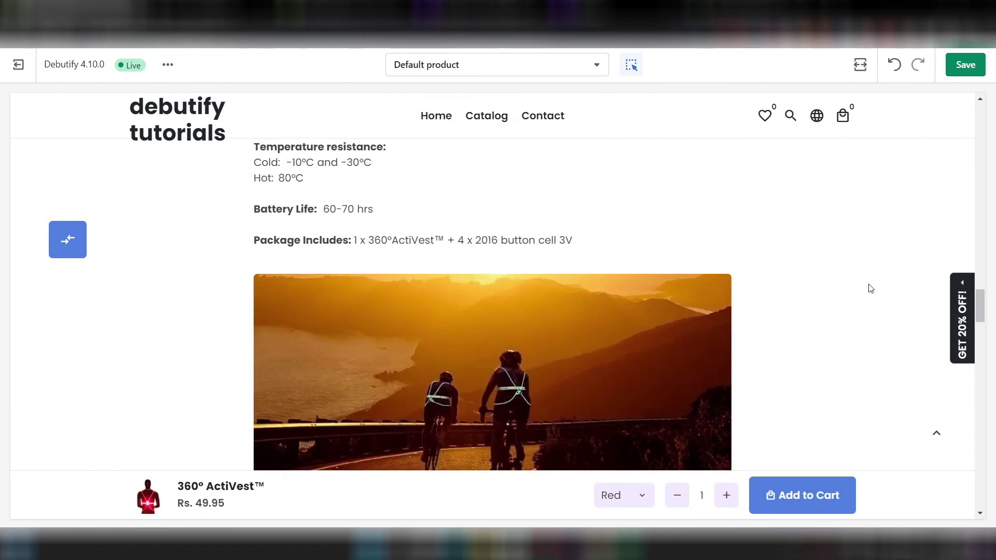
scroll(871, 289, down, 10)
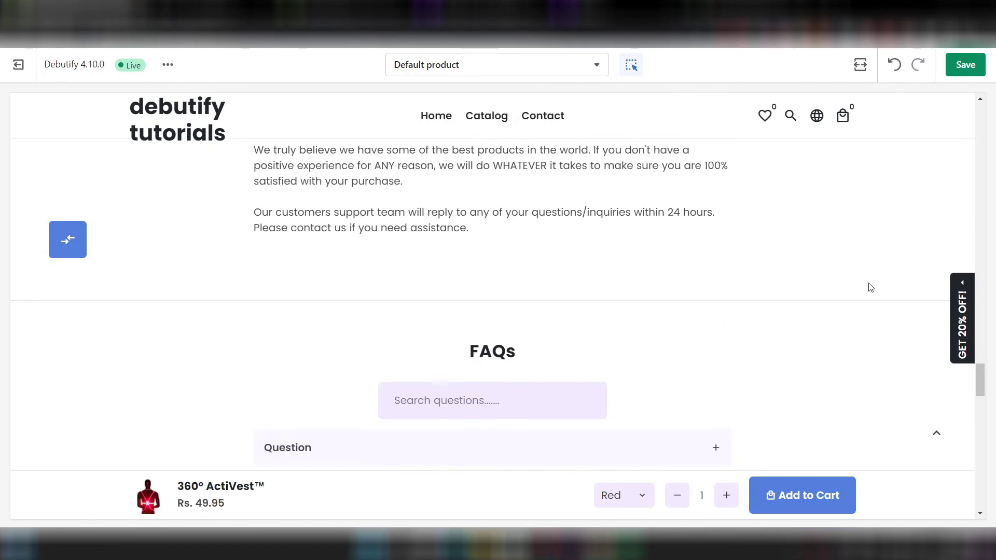
scroll(870, 289, down, 10)
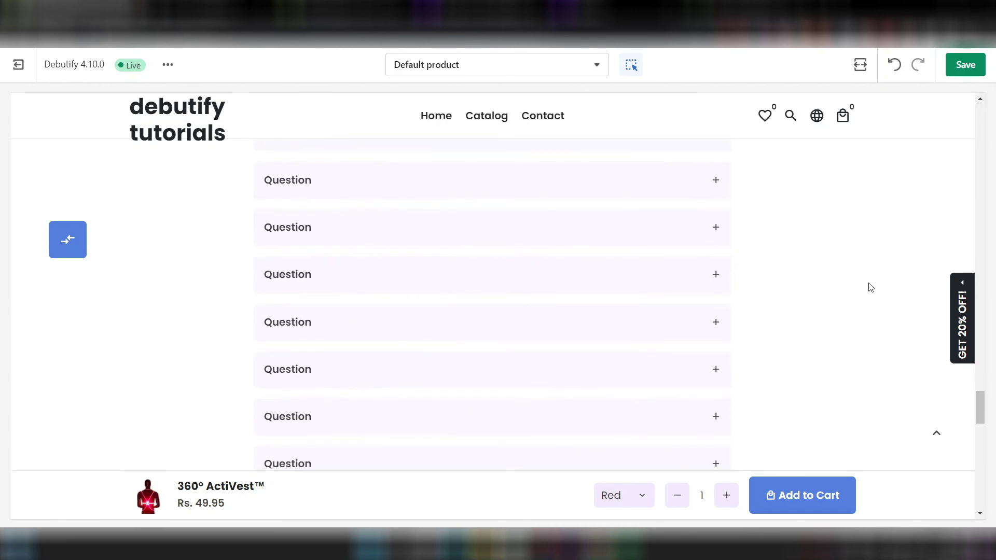
scroll(871, 288, down, 10)
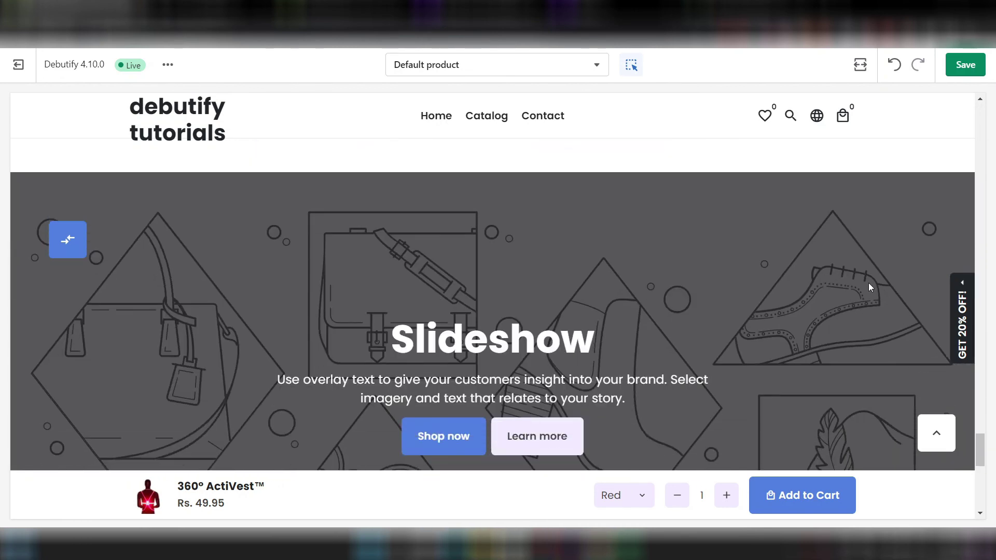
scroll(871, 288, up, 8)
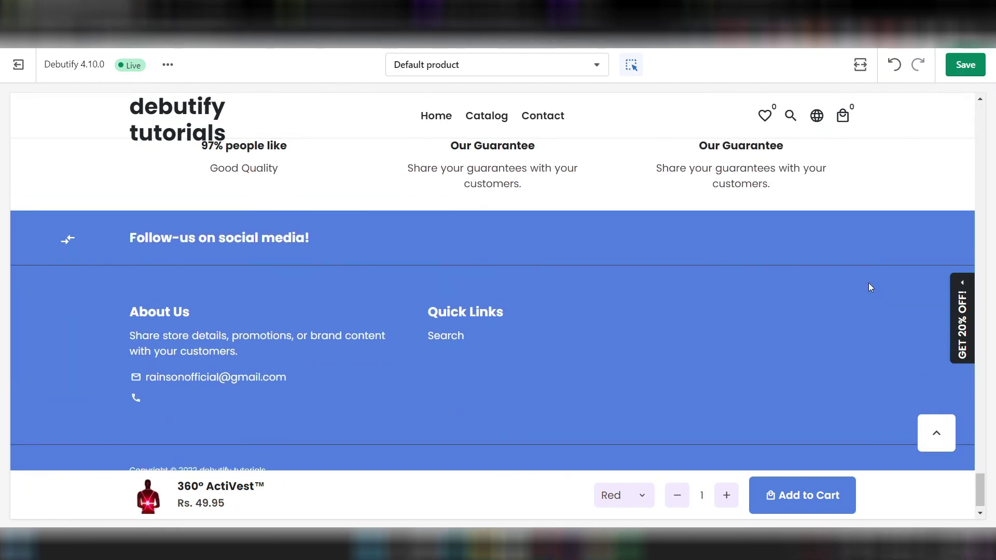
scroll(870, 287, up, 10)
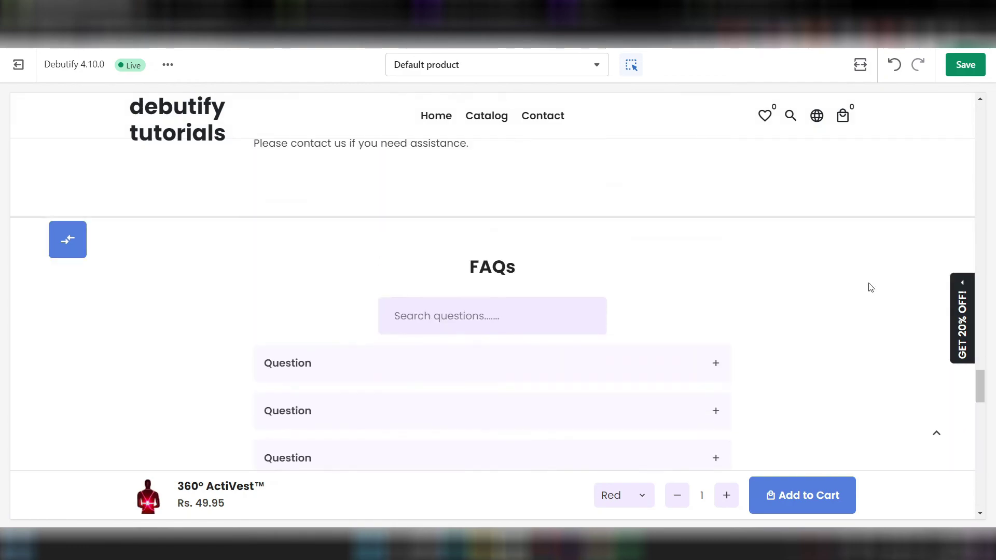
scroll(870, 287, up, 10)
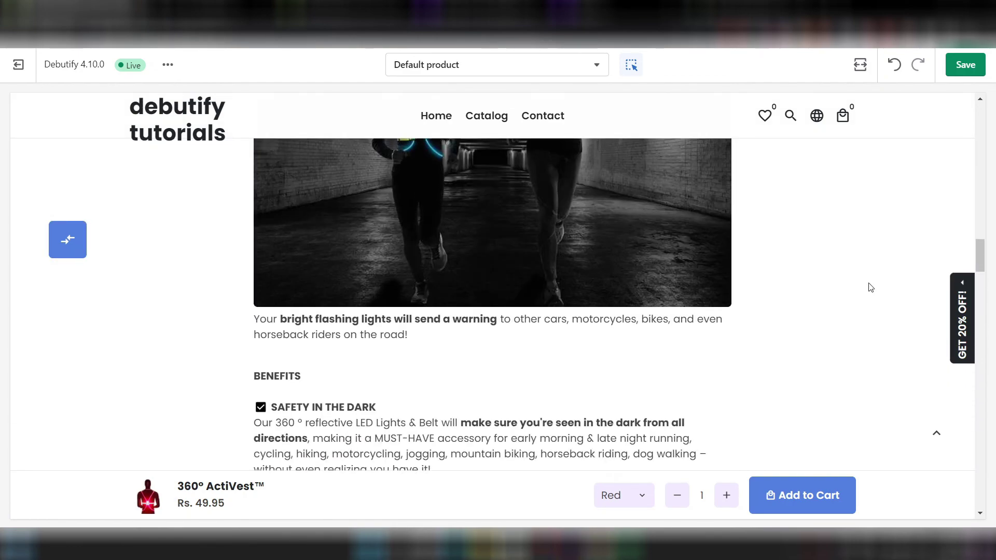
scroll(870, 288, up, 10)
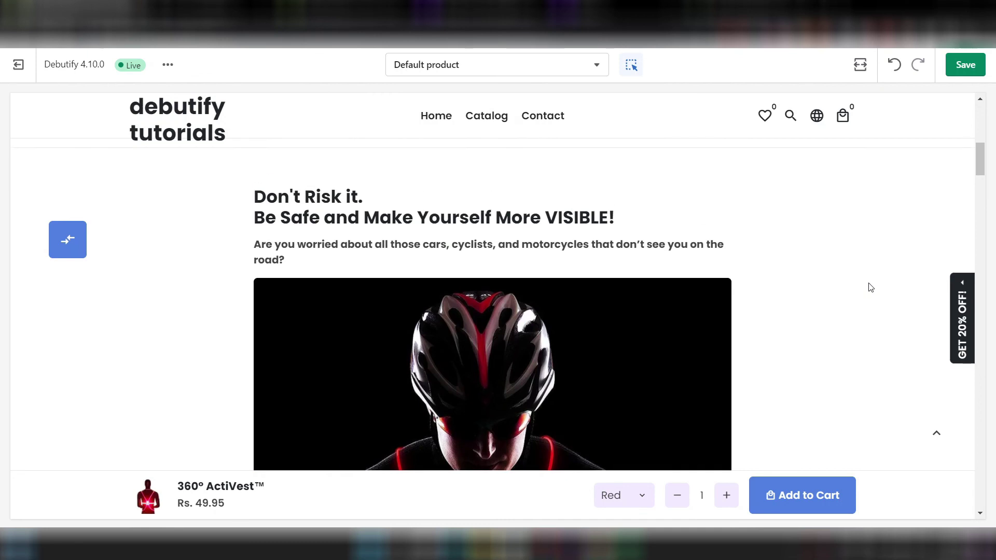
scroll(872, 291, up, 1)
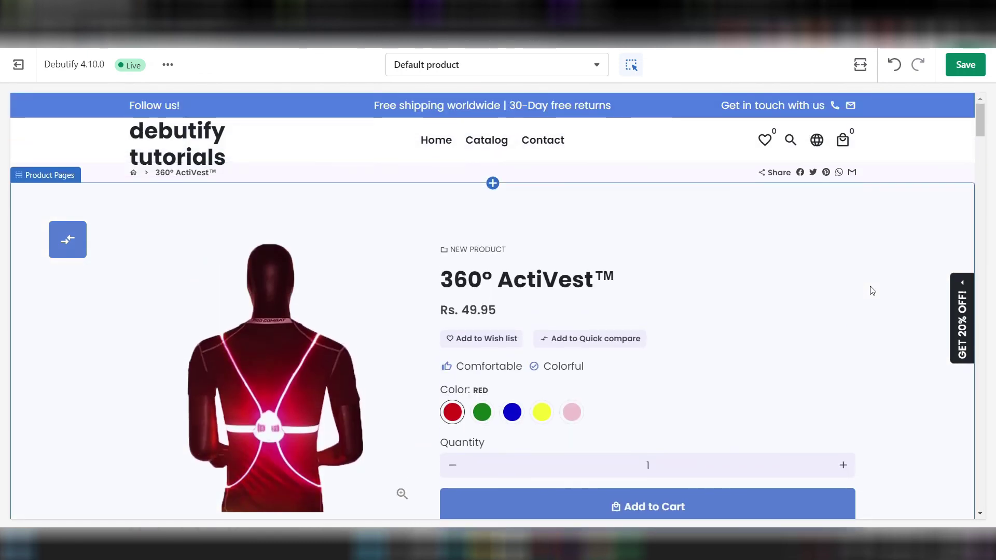